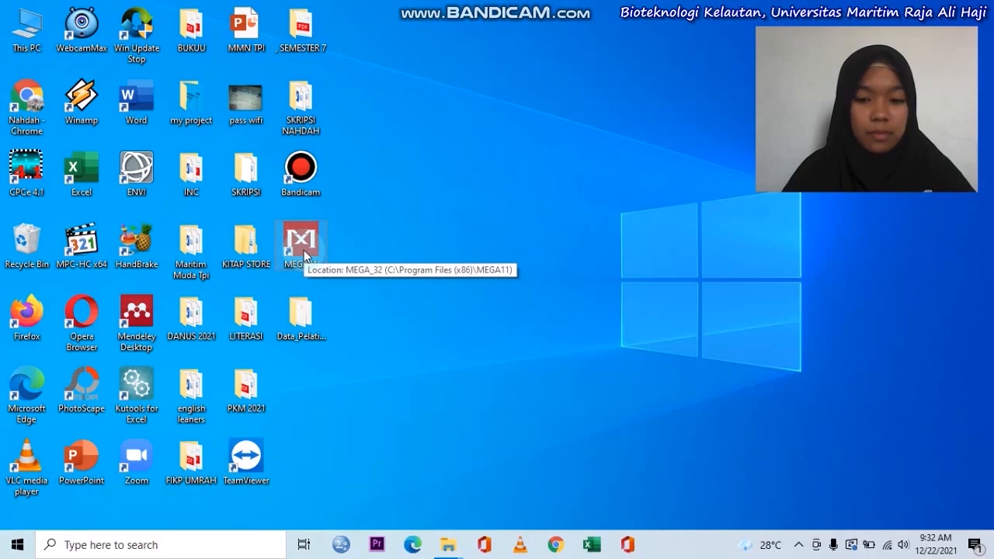
Launch MEGA11 and open the trace file MB10B.040.001_CRK_DM_G06_036.ab1 from the Data_Pelatihan folder on the Desktop
double_click(303, 250)
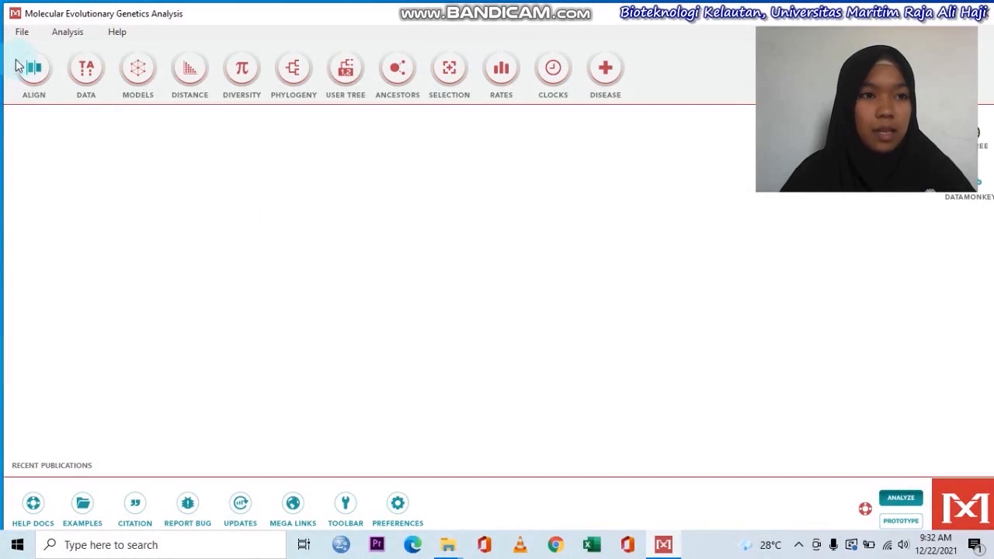
click(22, 32)
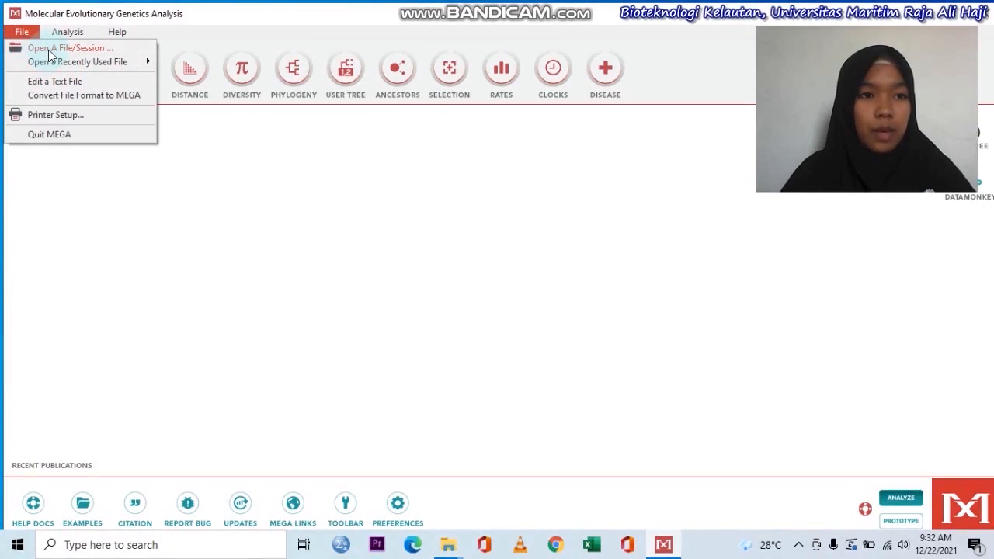
click(49, 50)
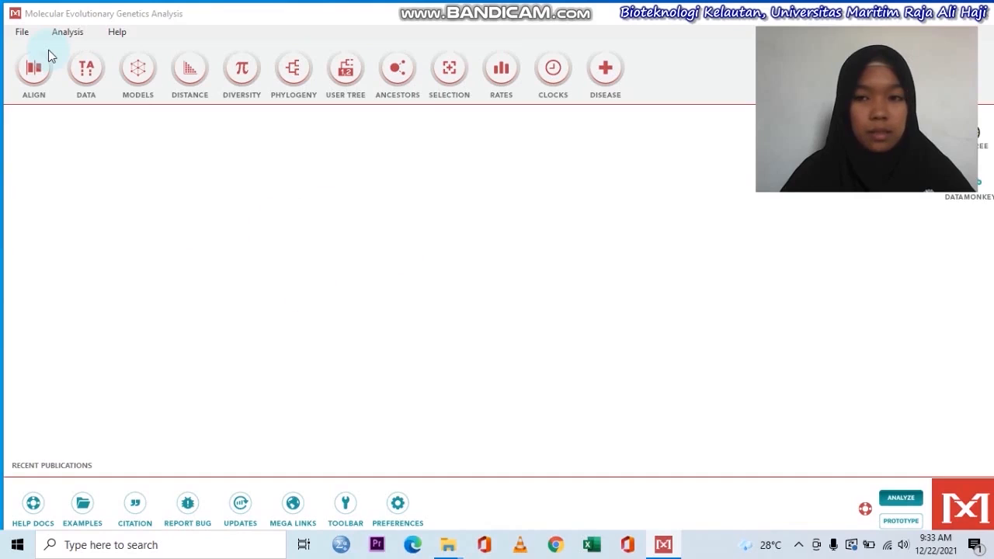
click(668, 125)
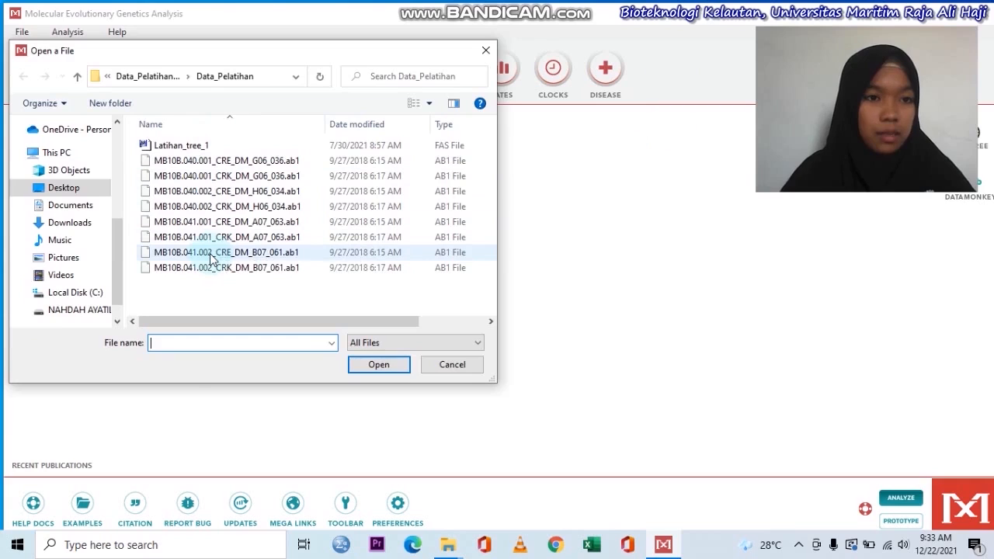
click(65, 196)
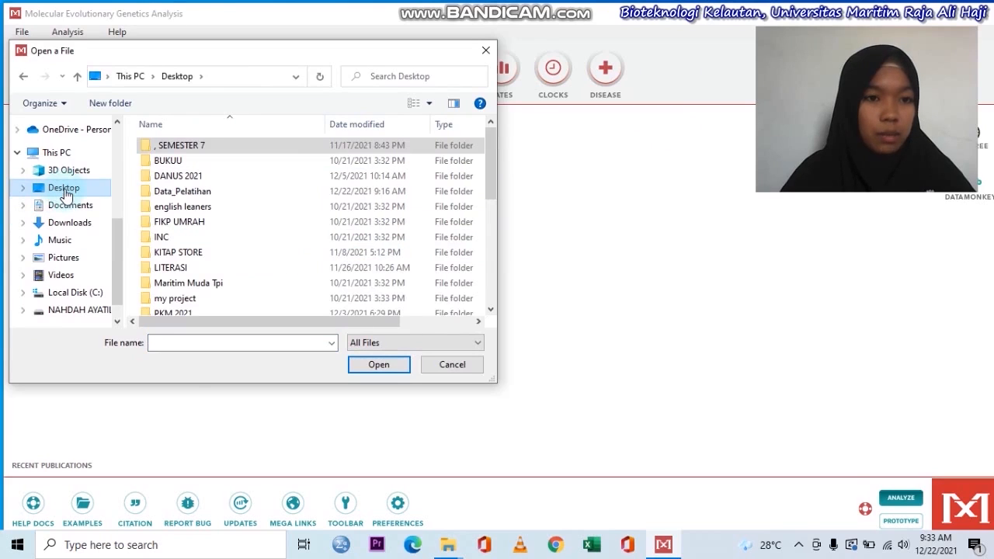
scroll(196, 196, down, 2)
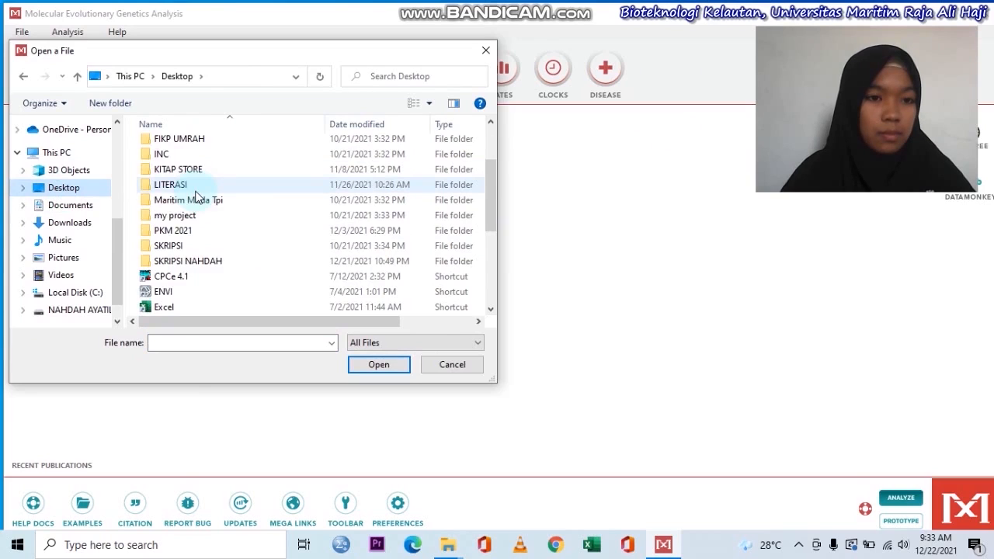
scroll(196, 197, up, 2)
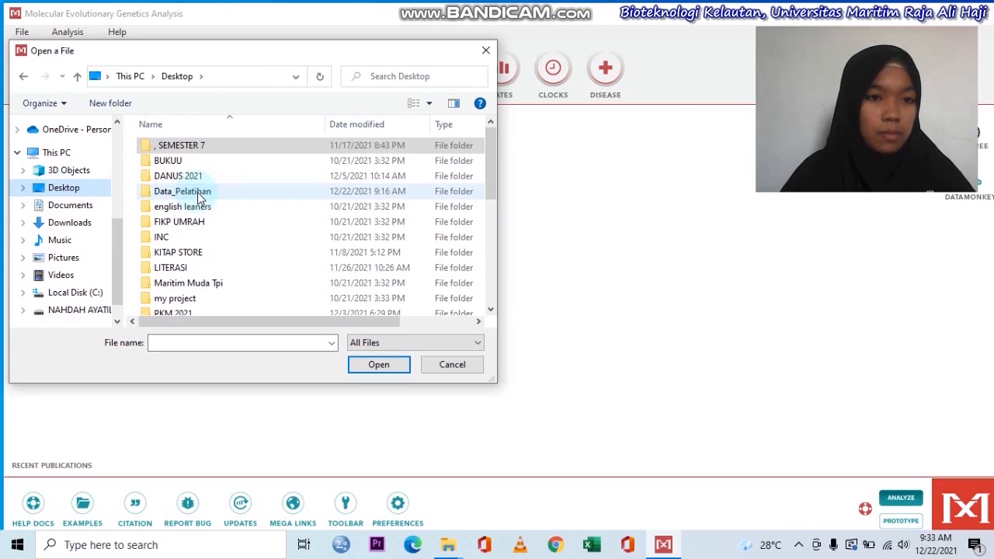
double_click(199, 194)
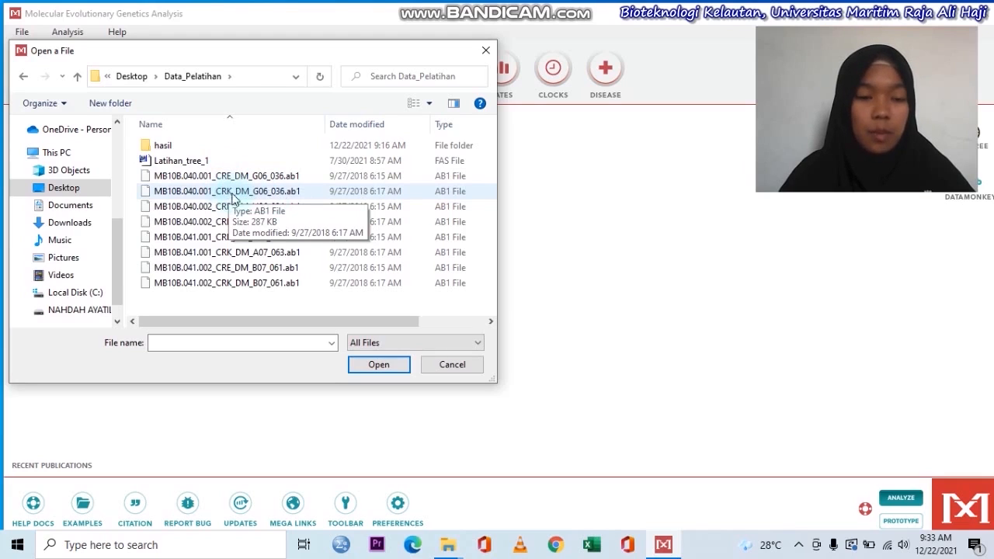
click(226, 192)
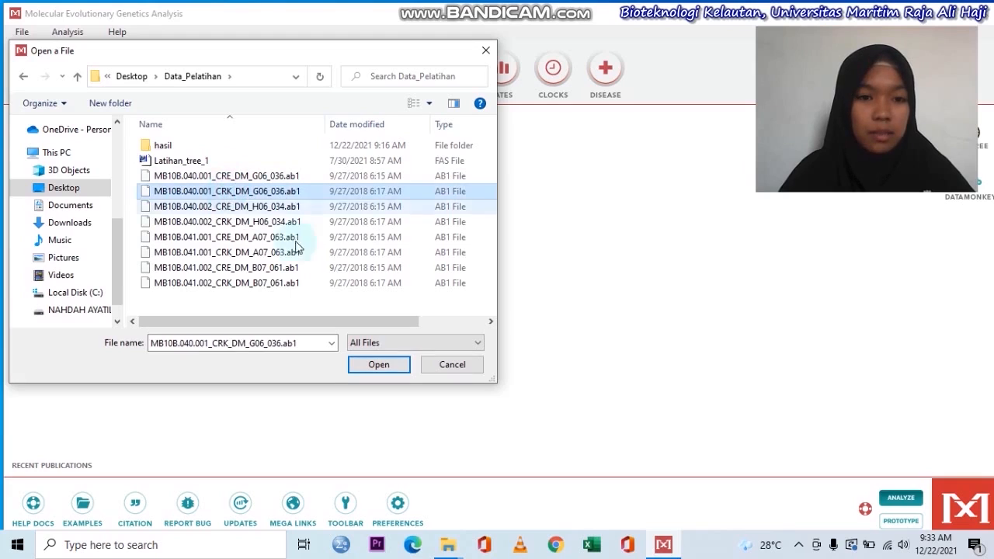
click(376, 365)
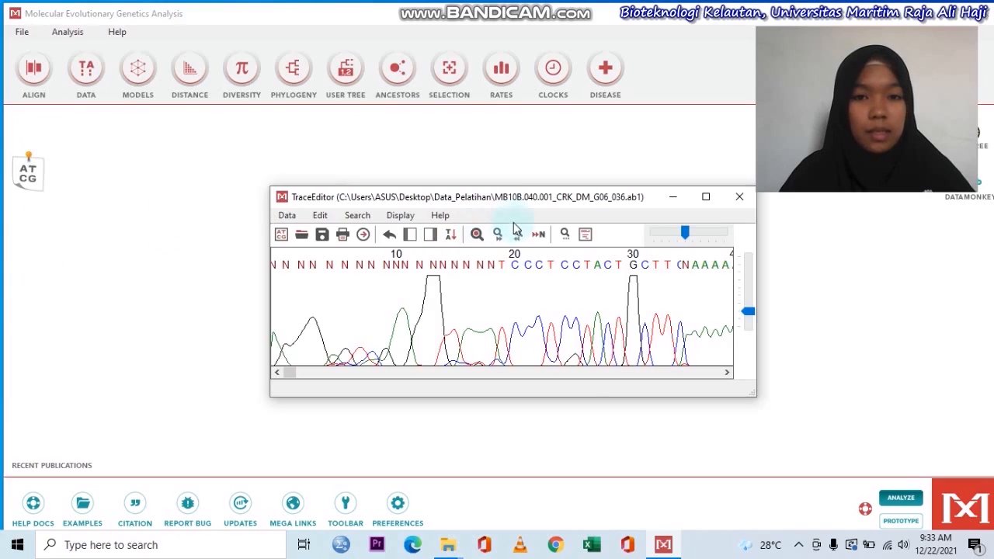
Add the CRK trace sequence to the Alignment Explorer
drag(506, 200, 562, 153)
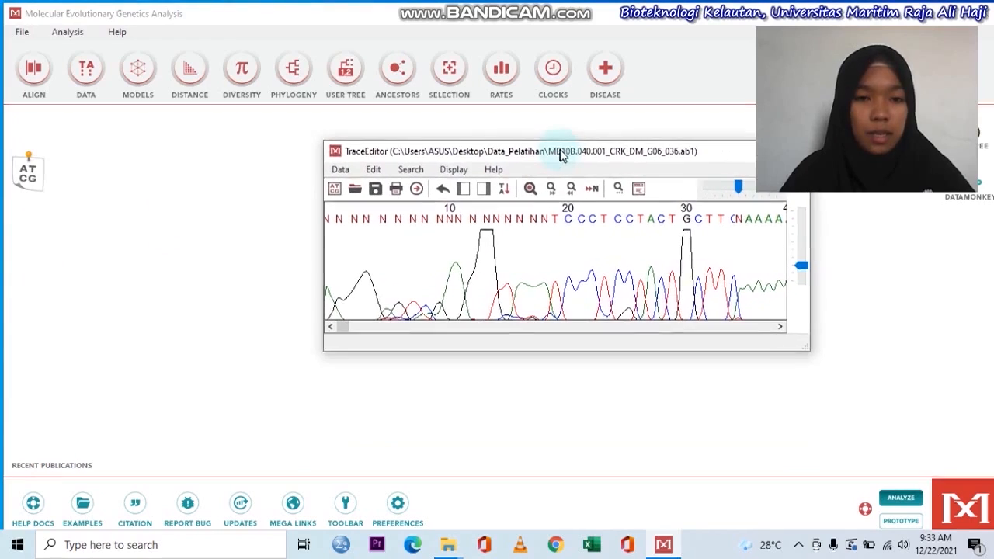
click(531, 228)
click(342, 171)
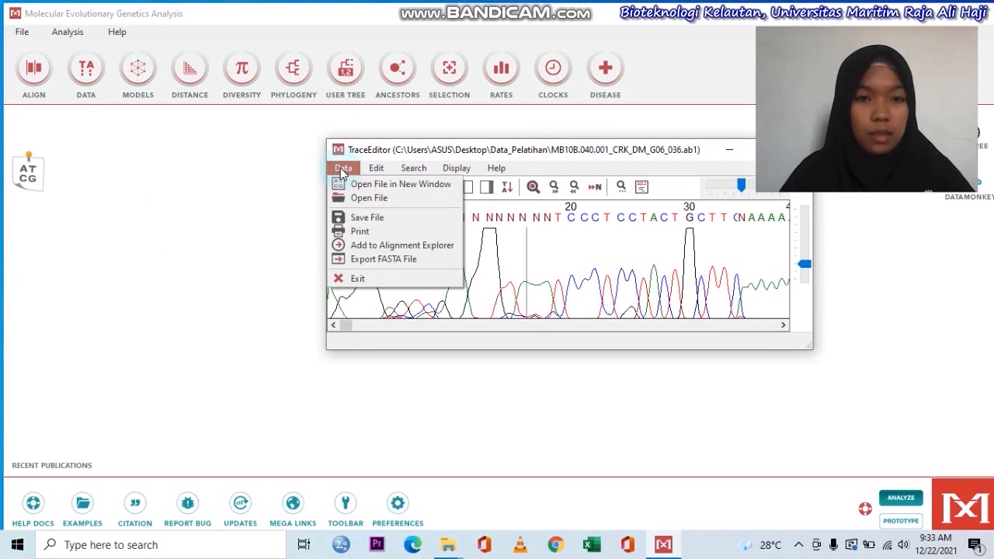
click(374, 245)
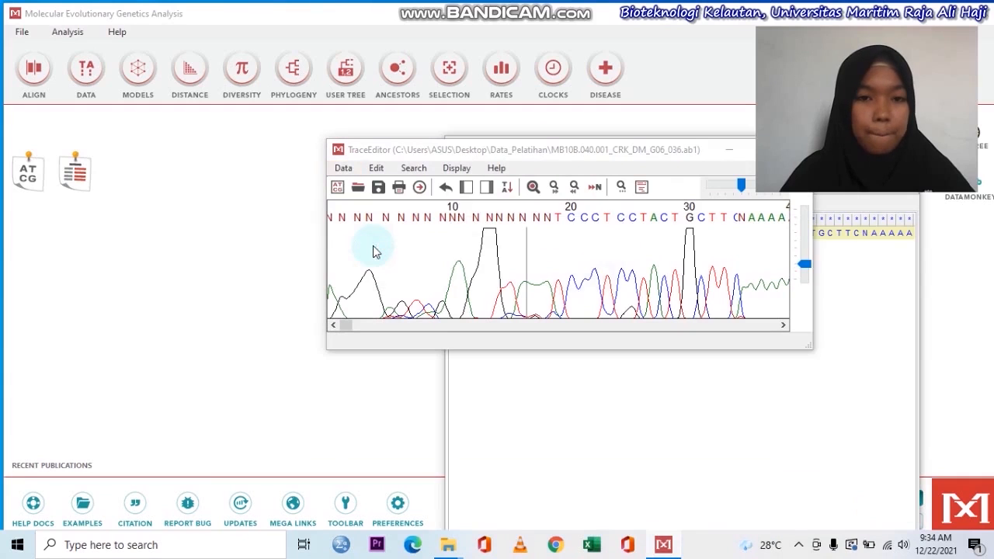
click(594, 273)
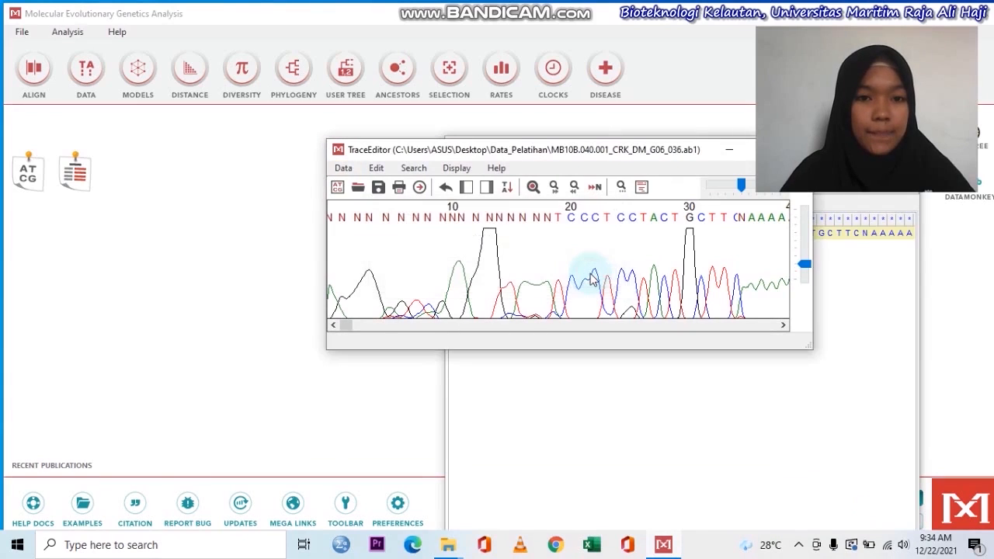
Arrange the Alignment Explorer and the CRK trace window side by side so both are visible
drag(552, 150, 691, 298)
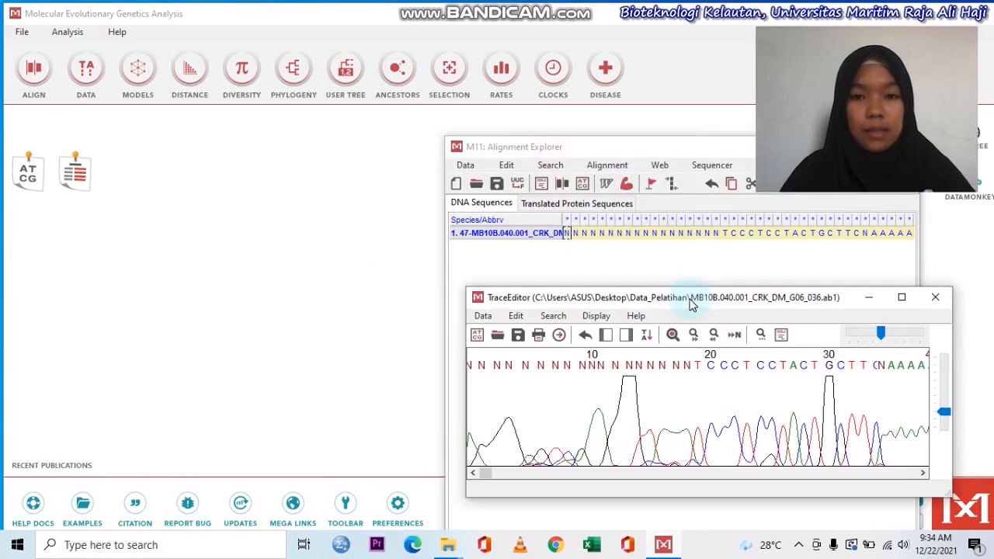
mouse_move(666, 155)
mouse_down()
mouse_move(553, 154)
mouse_move(226, 46)
mouse_move(228, 27)
mouse_up()
drag(769, 297, 791, 24)
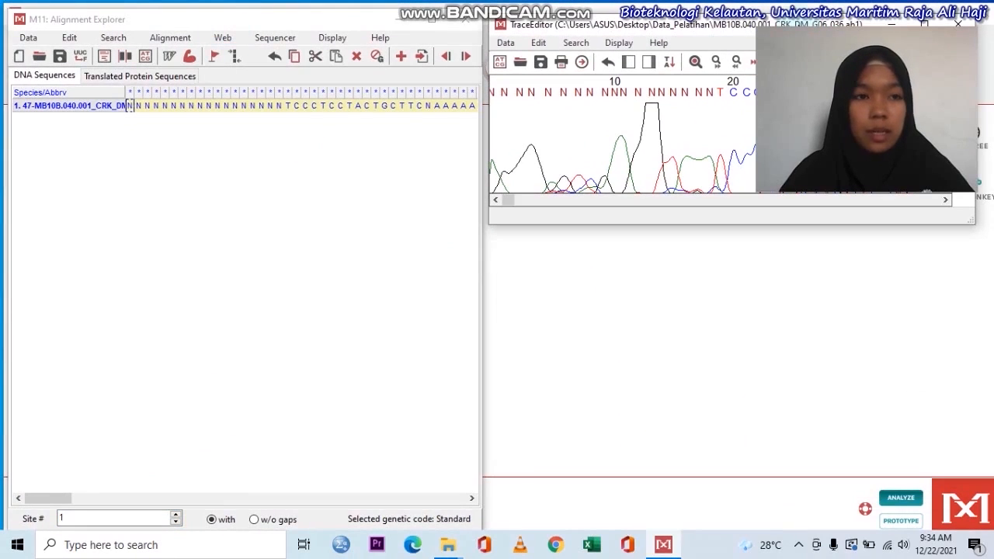
Open the trace file MB10B.040.001_CRE_DM_G06_036.ab1 from the Data_Pelatihan folder
click(28, 42)
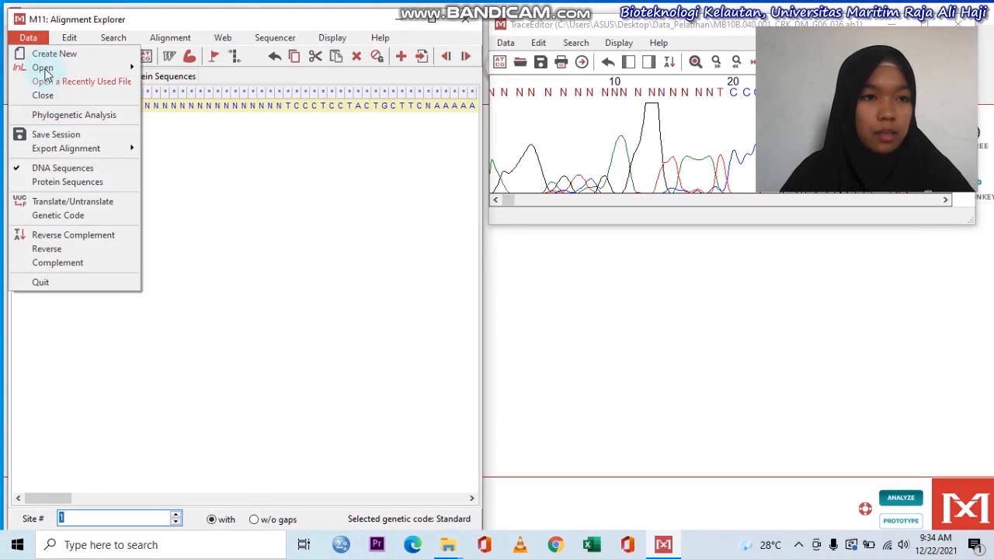
click(565, 278)
click(21, 34)
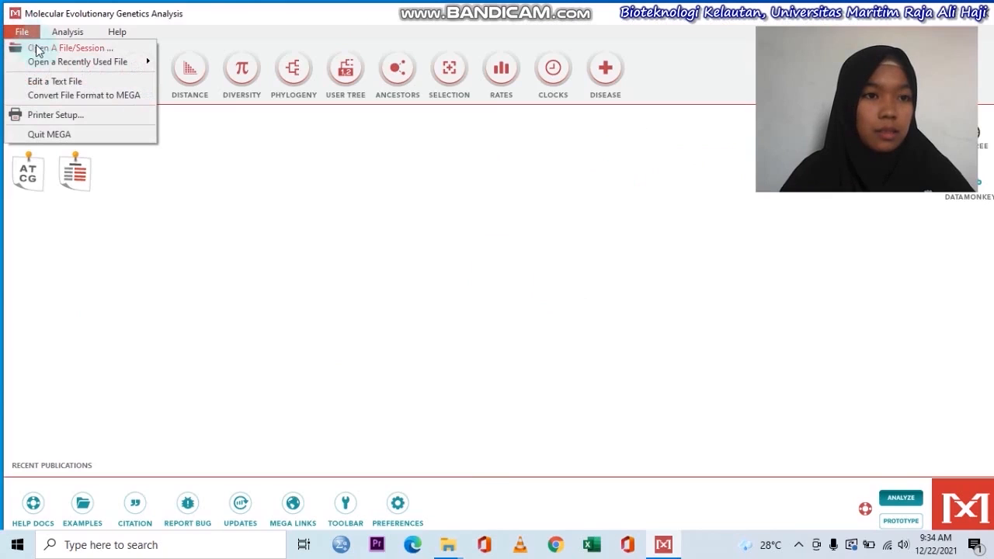
click(37, 48)
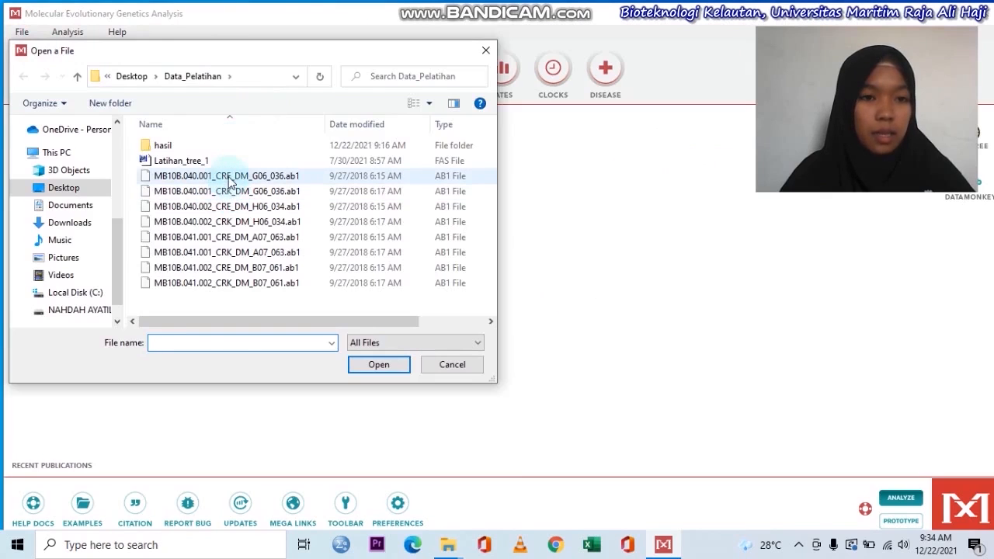
click(229, 177)
click(374, 367)
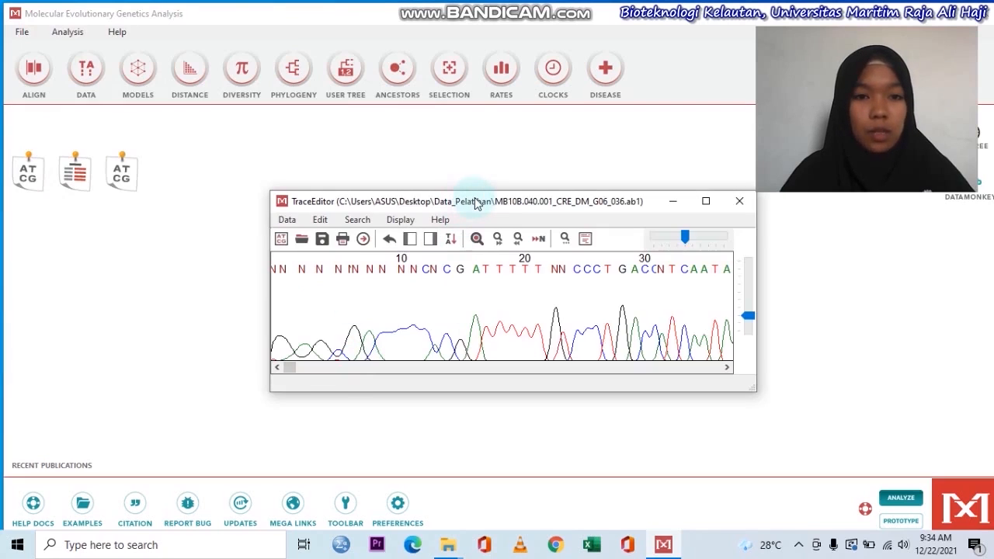
Reverse complement the CRE trace and bring the start of its sequence into view
drag(479, 206, 721, 287)
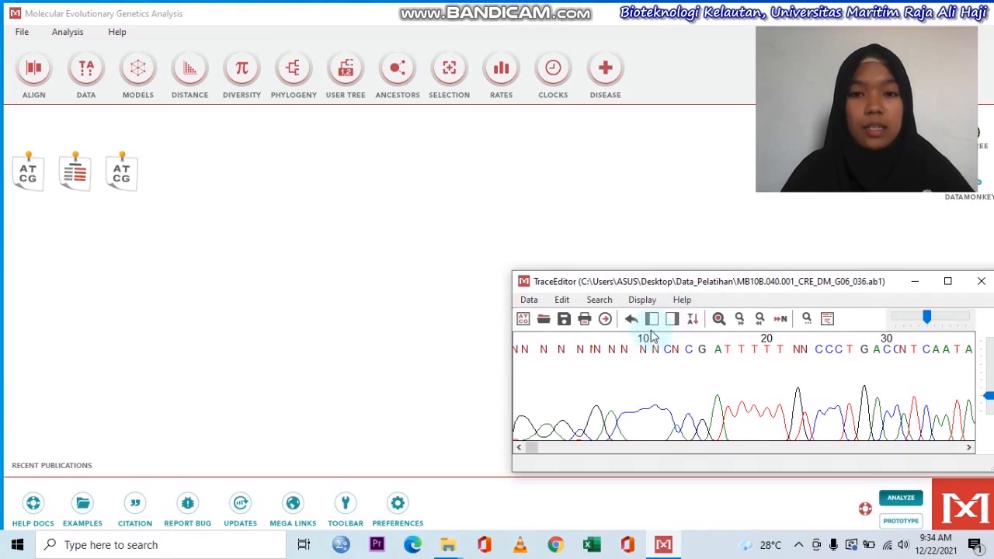
click(693, 320)
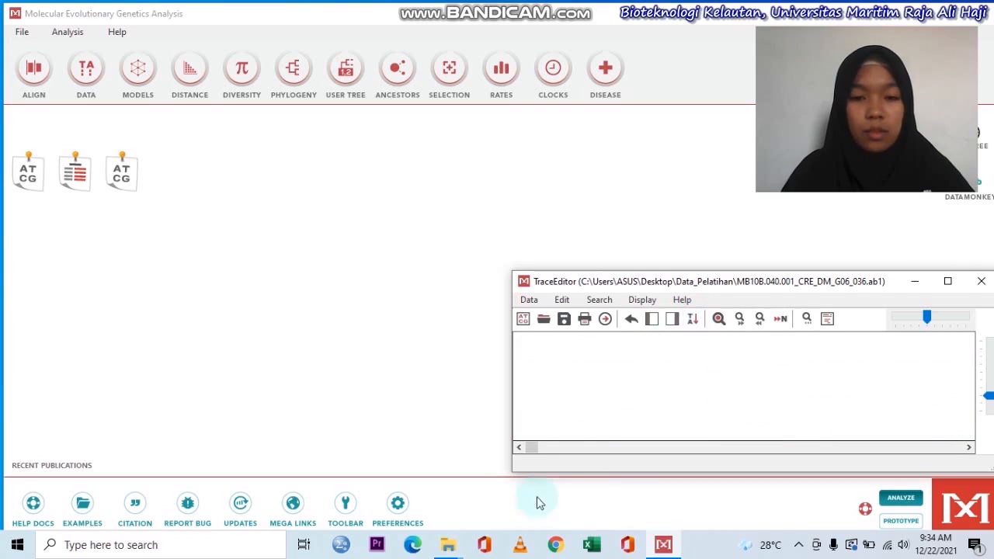
drag(533, 451, 740, 468)
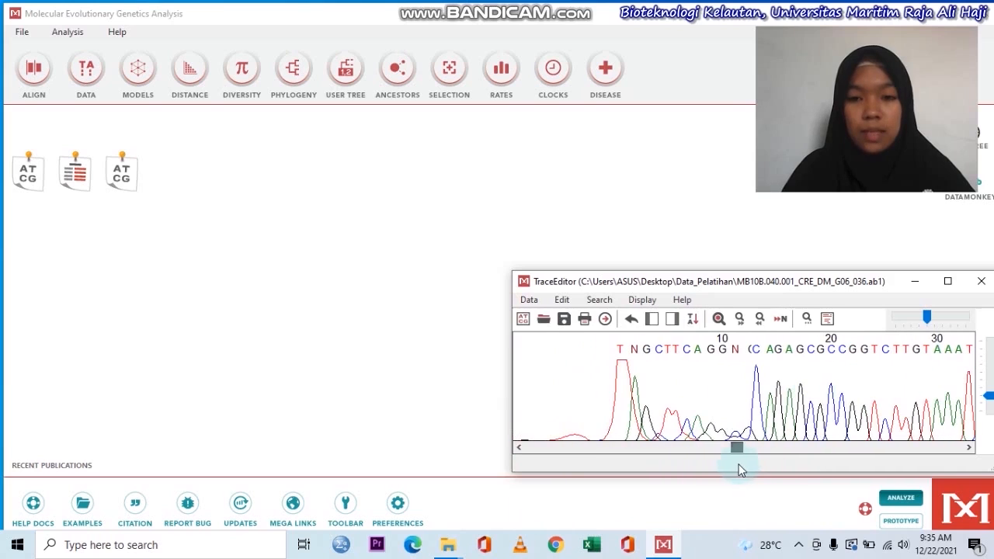
Add the reverse-complemented CRE sequence to the Alignment Explorer and place its trace window below the CRK trace
click(531, 299)
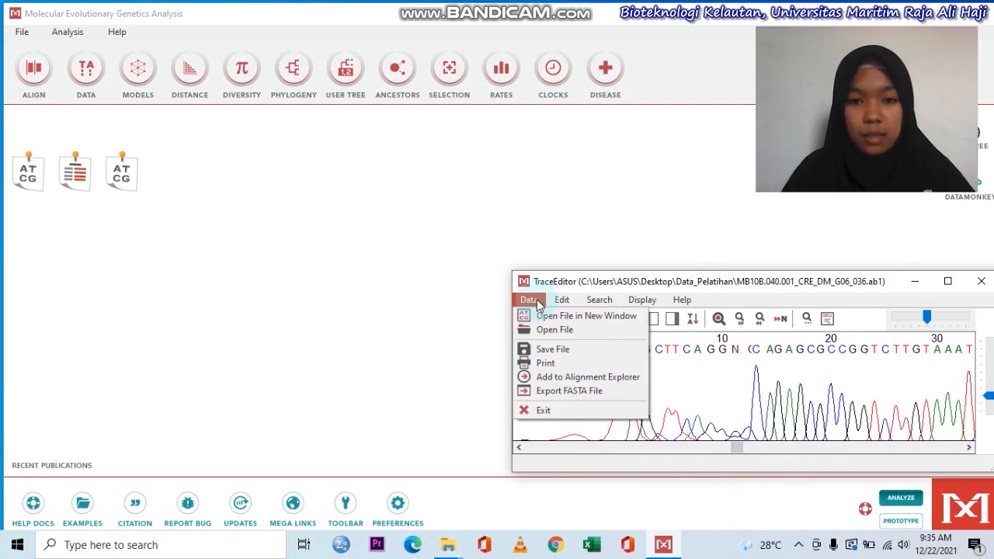
click(567, 379)
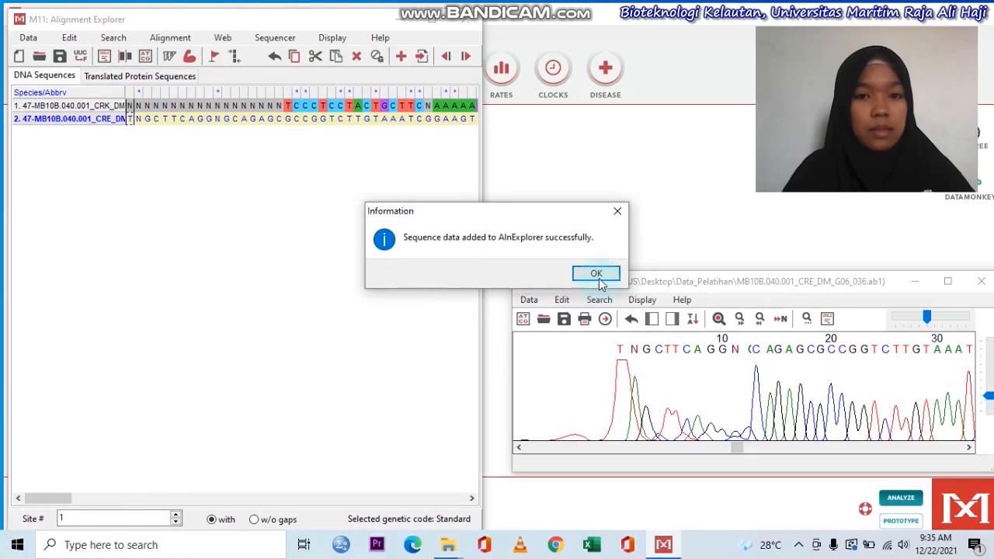
click(596, 274)
click(736, 273)
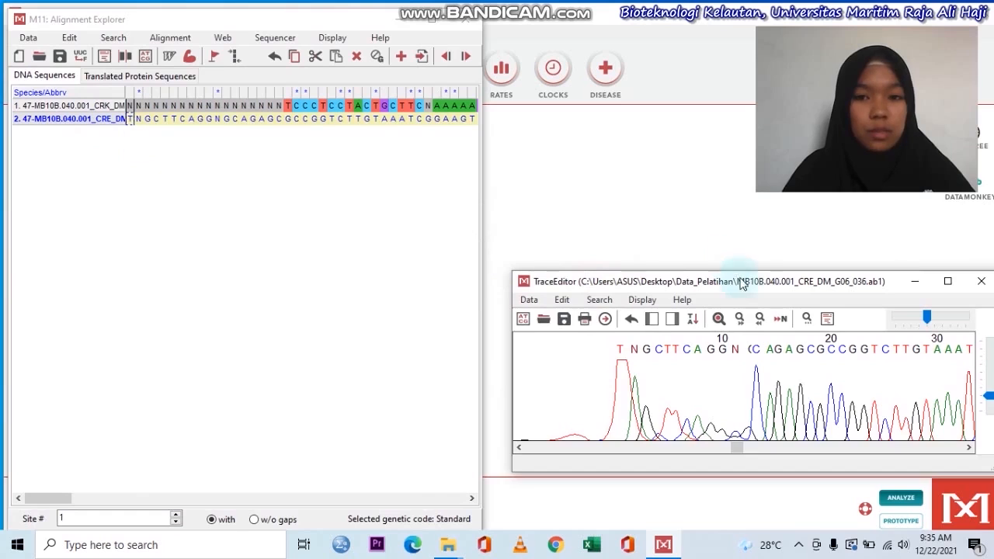
drag(743, 287, 714, 341)
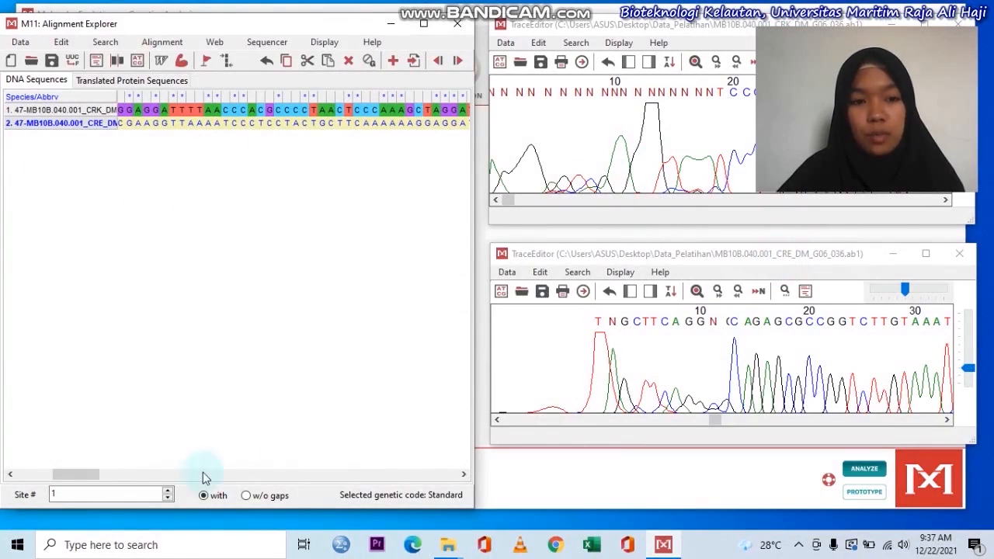
Delete the leading run of N bases, sites 1 to 18, from the CRK sequence in the alignment
drag(74, 473, 28, 476)
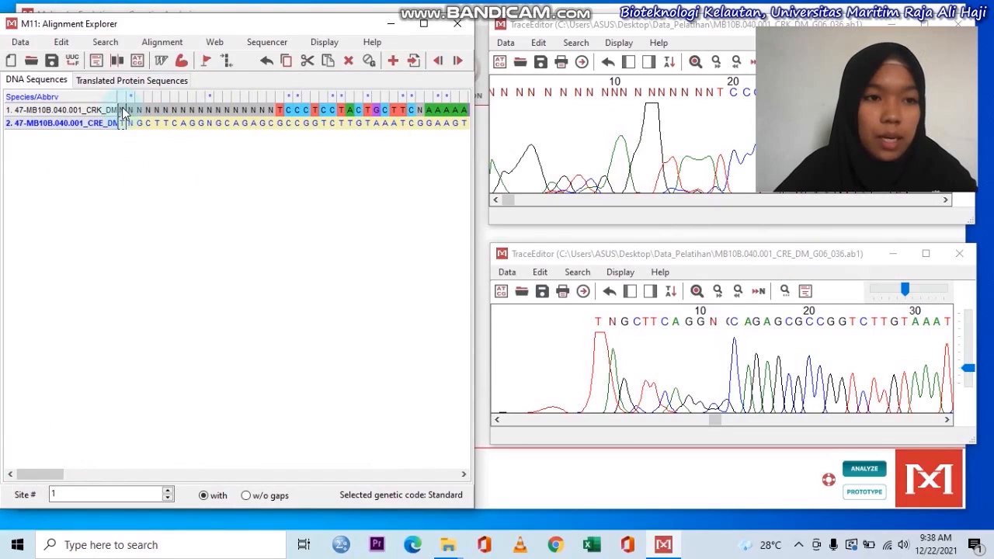
click(129, 111)
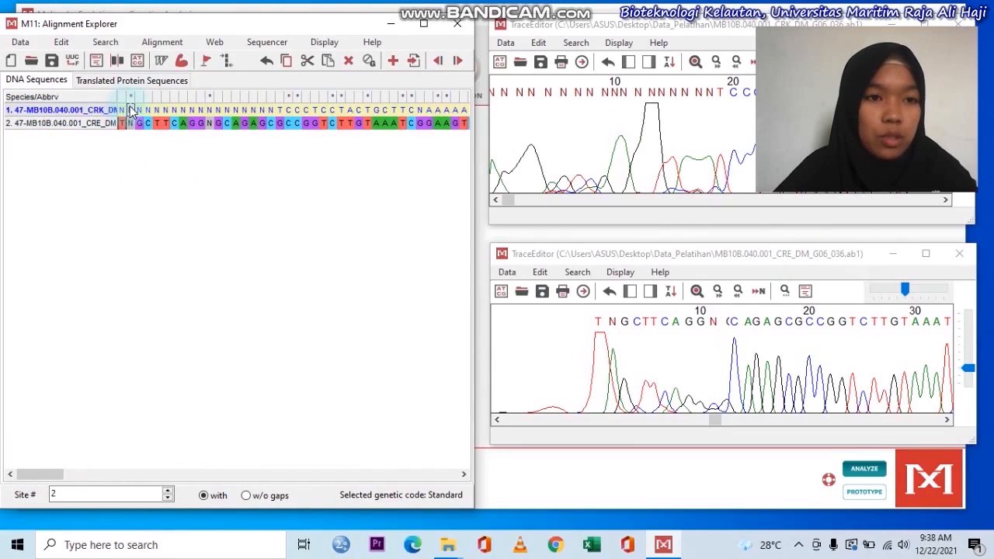
click(120, 111)
click(131, 111)
click(139, 111)
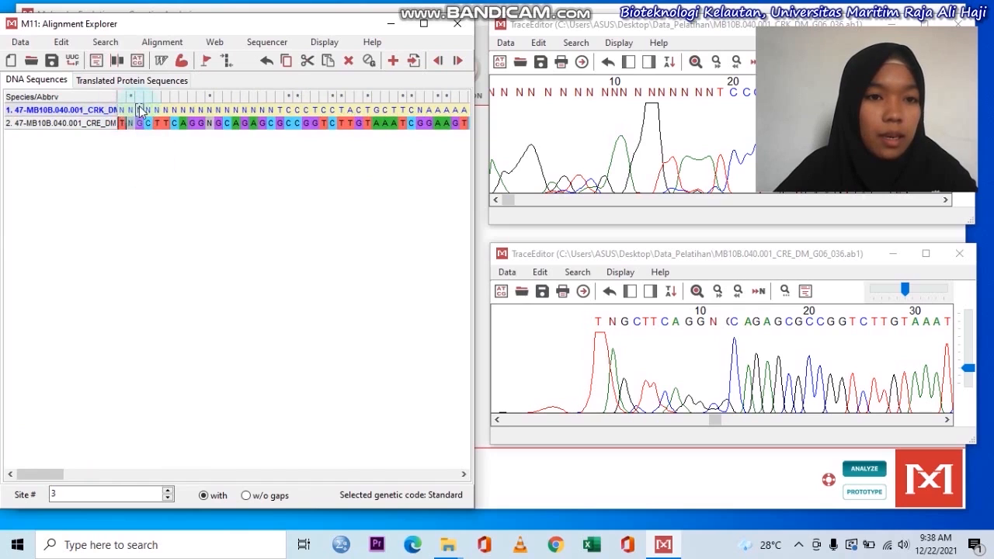
click(165, 111)
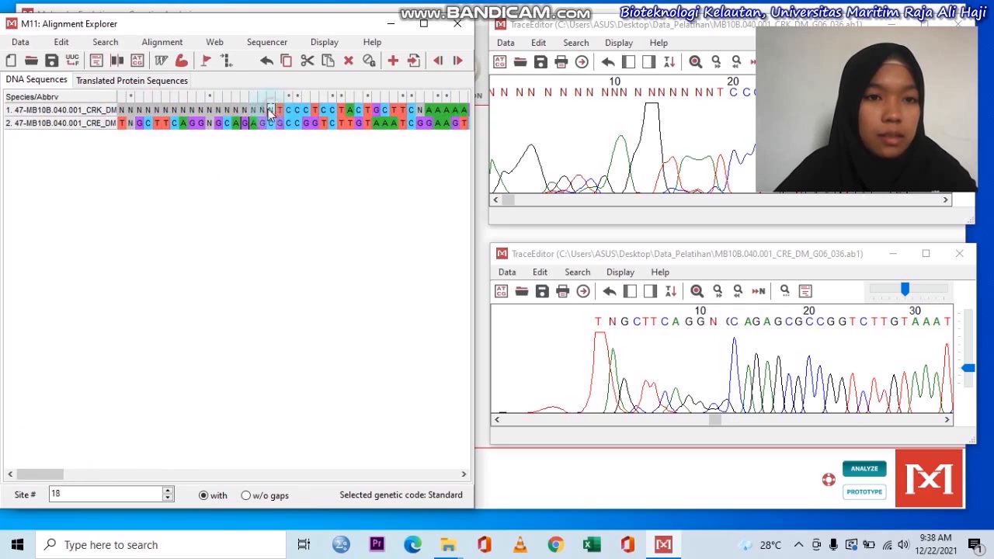
click(173, 111)
click(129, 111)
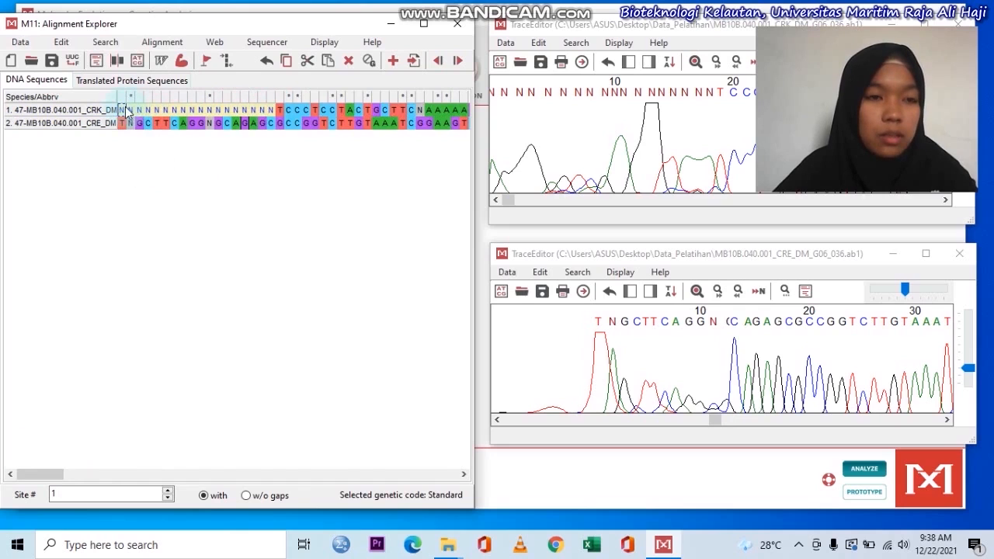
right_click(147, 114)
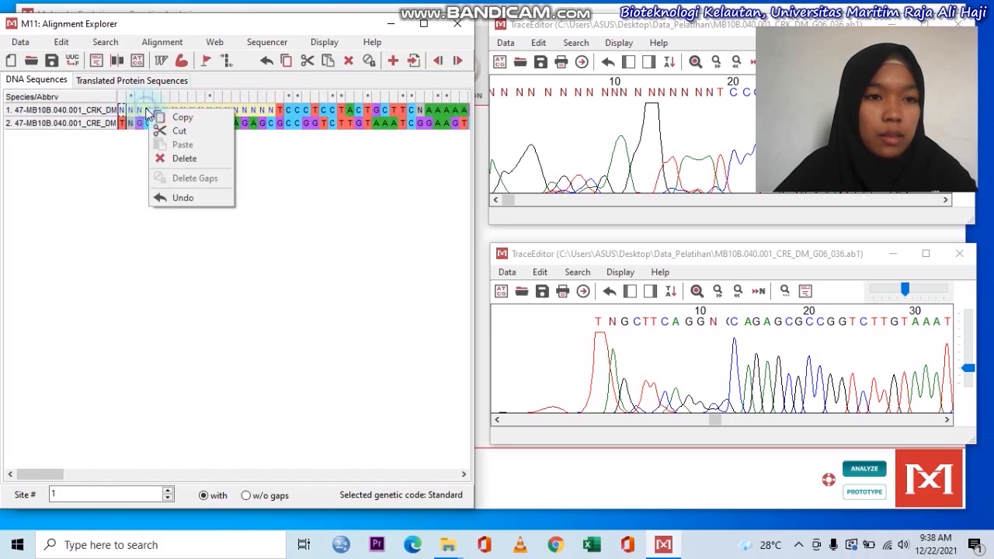
click(176, 159)
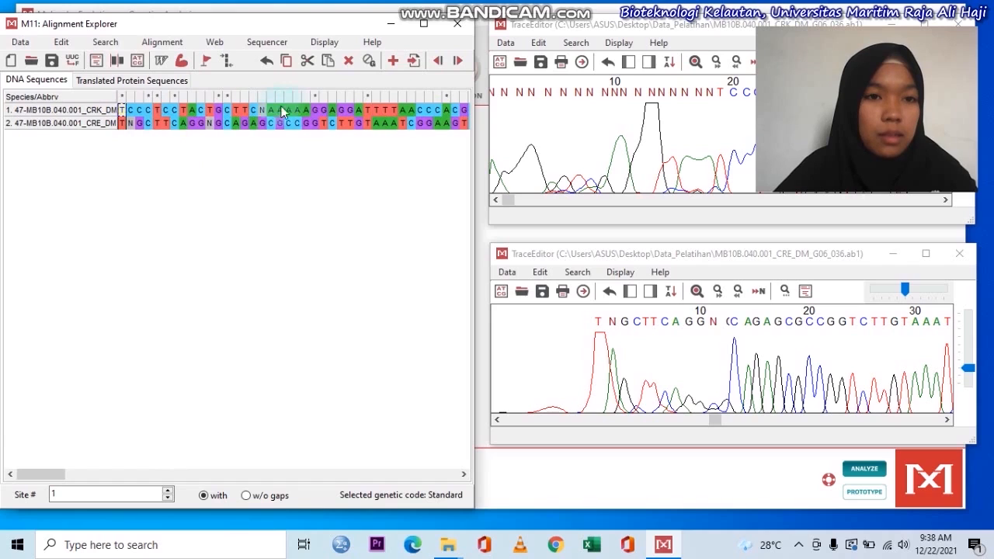
drag(128, 111, 140, 111)
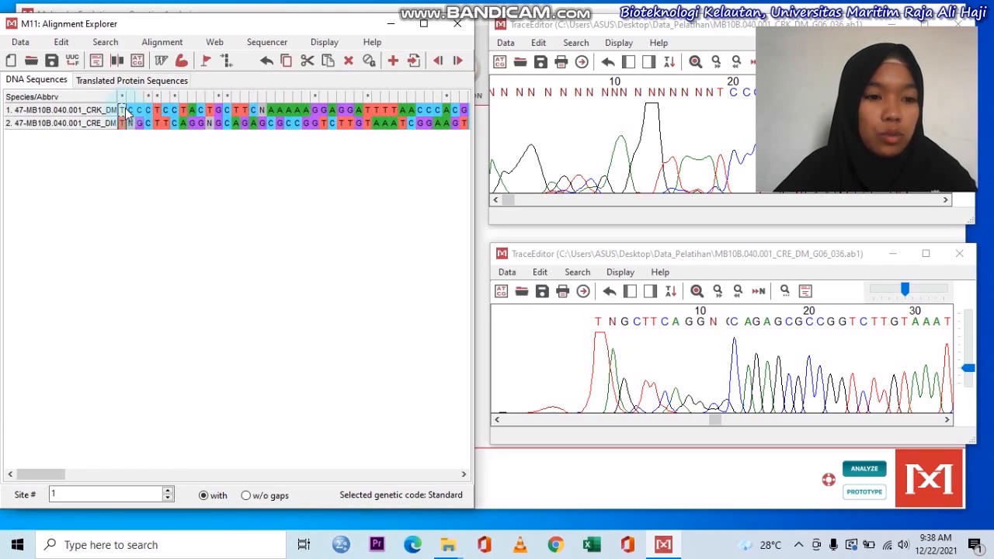
Delete the low-quality tail of the CRK sequence, sites 444 to 465, from the alignment
drag(60, 472, 444, 475)
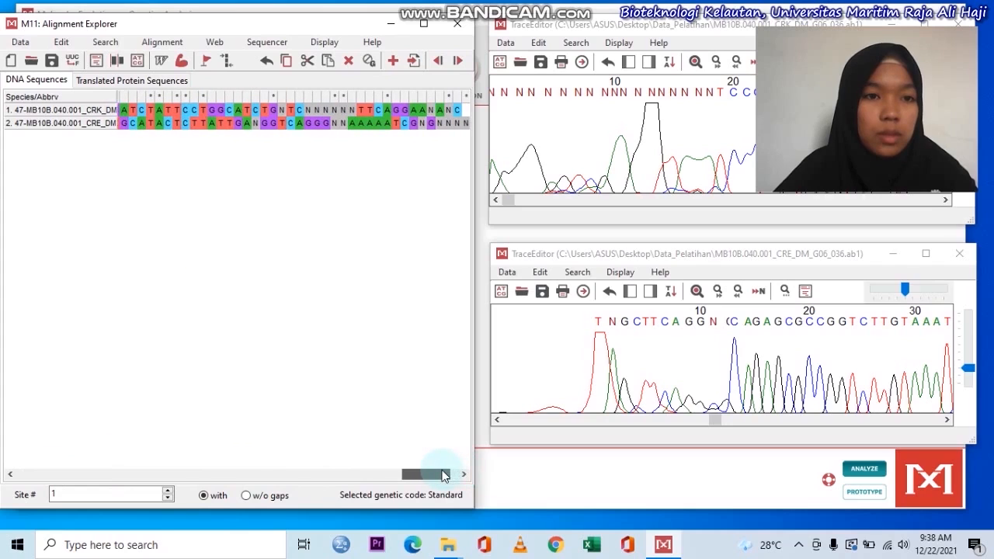
click(282, 111)
drag(282, 111, 458, 111)
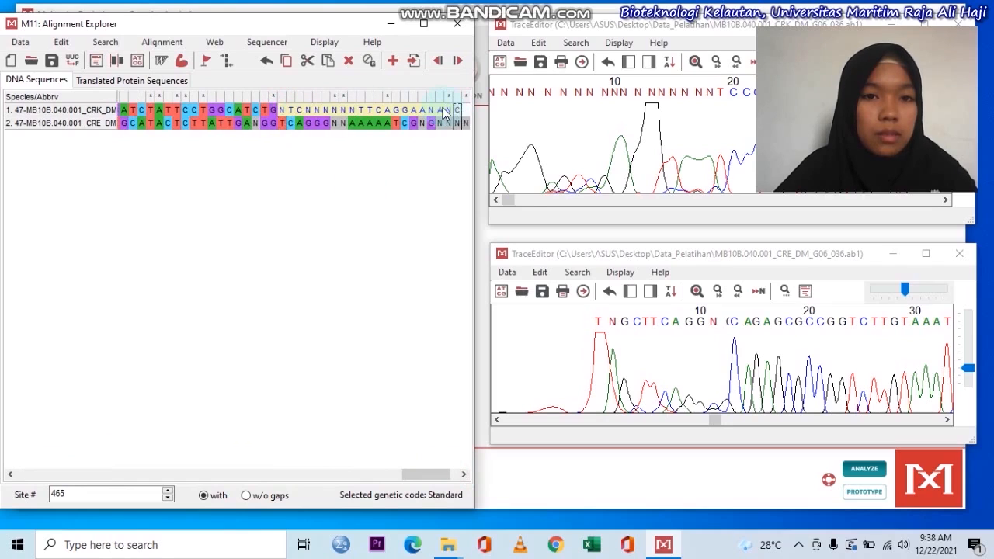
right_click(456, 111)
click(476, 156)
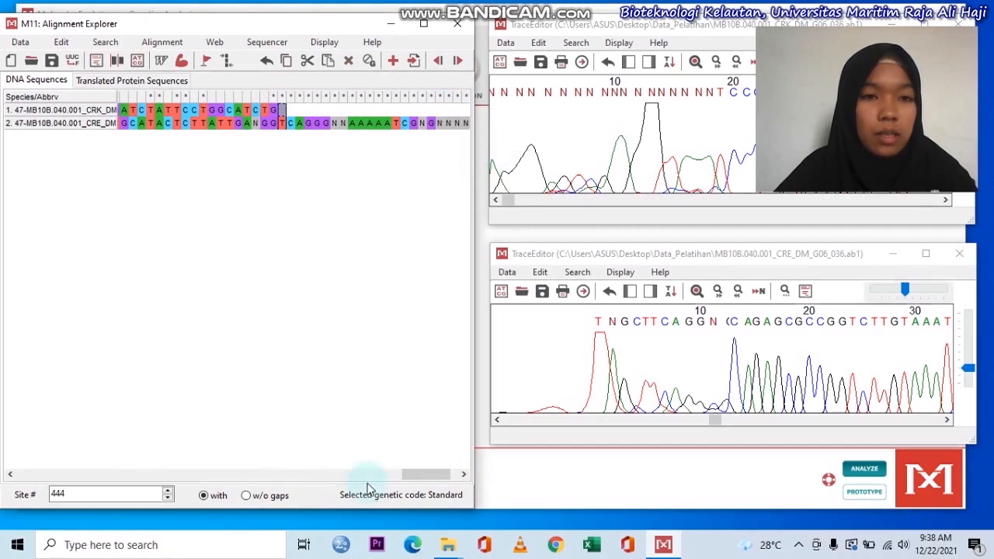
Delete the low-quality start of the CRE sequence, sites 1 to 11 (TNGCTTCAGGN)
drag(414, 475, 4, 473)
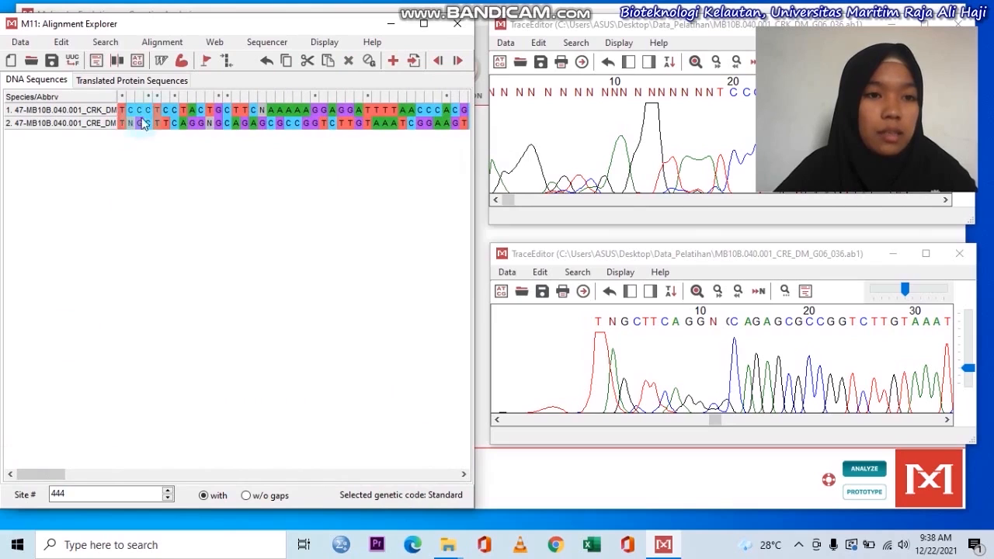
click(208, 124)
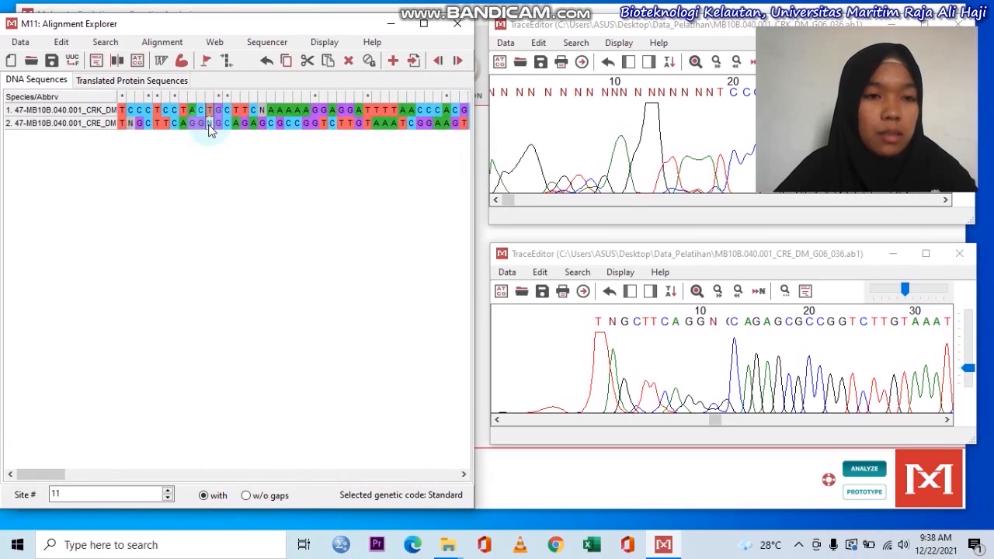
drag(209, 123, 126, 131)
right_click(127, 126)
click(170, 174)
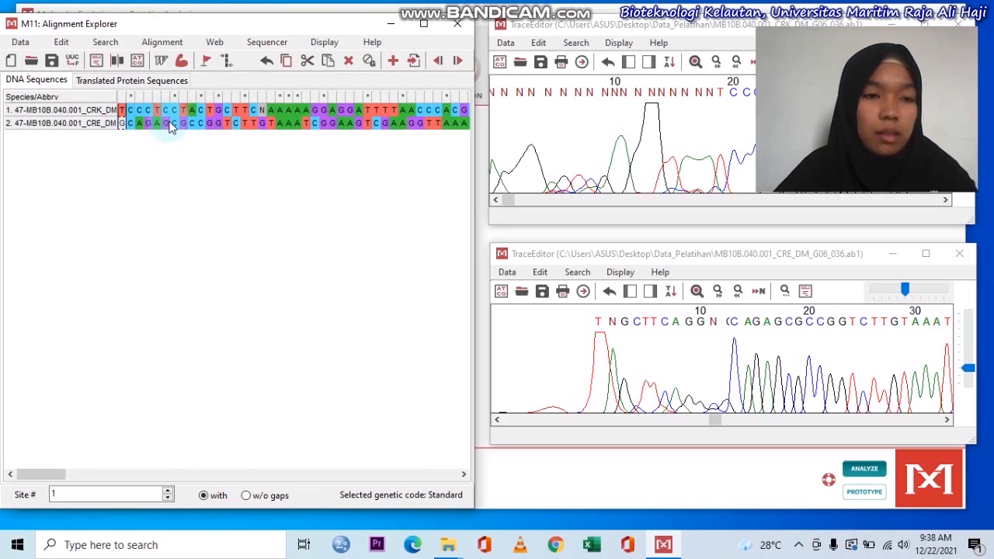
Delete the trailing N-rich bases of the CRE sequence, sites 450 to 462, and return to the start of the alignment
drag(56, 472, 455, 468)
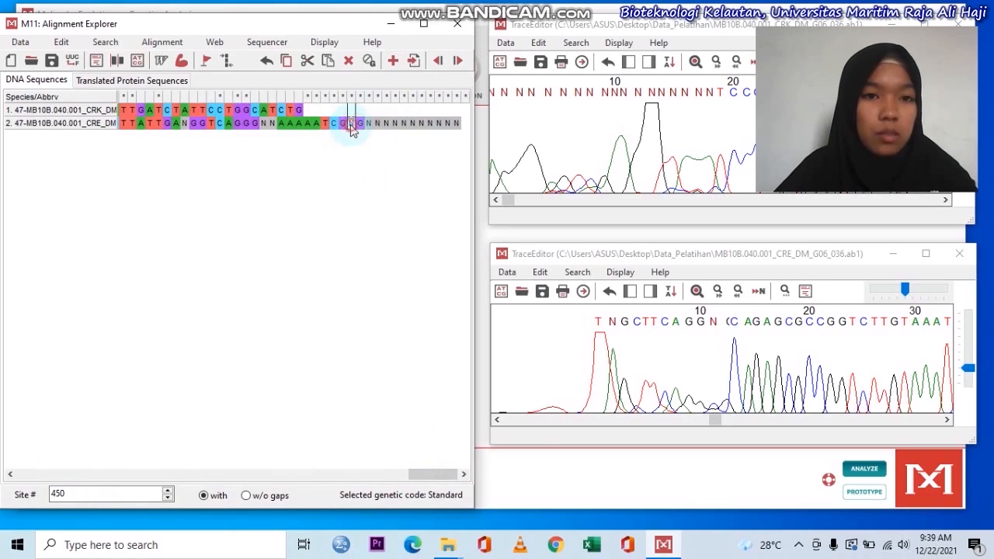
drag(352, 128, 457, 136)
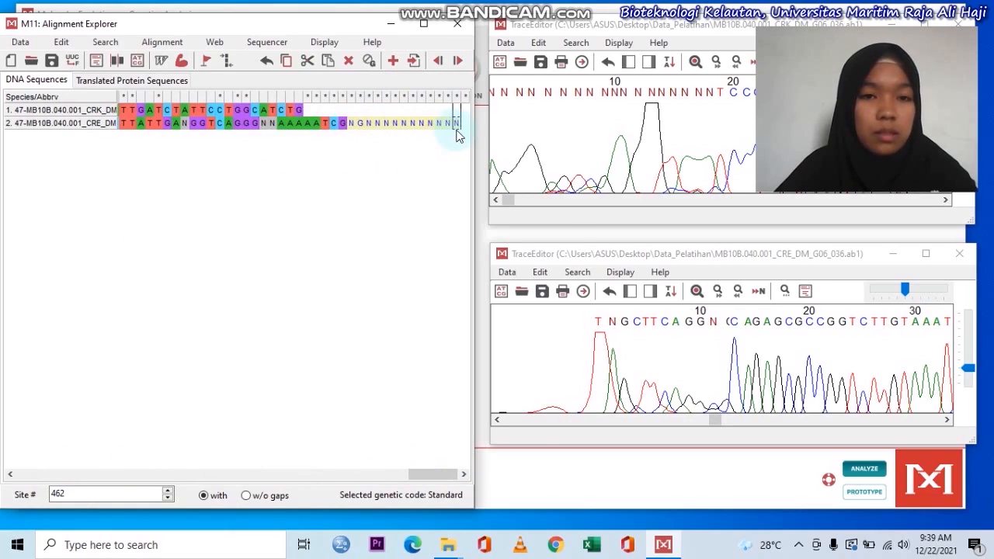
right_click(455, 126)
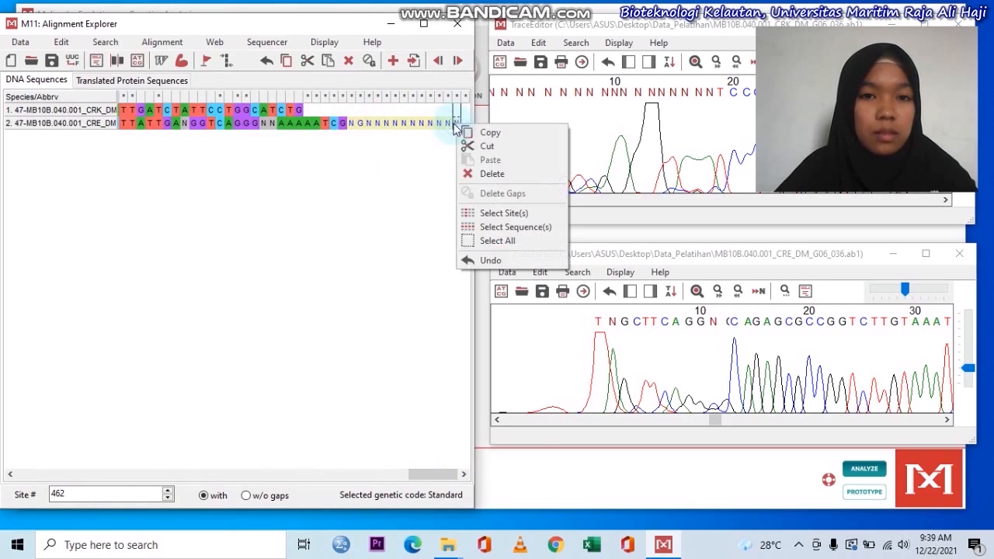
click(487, 175)
drag(415, 480, 3, 487)
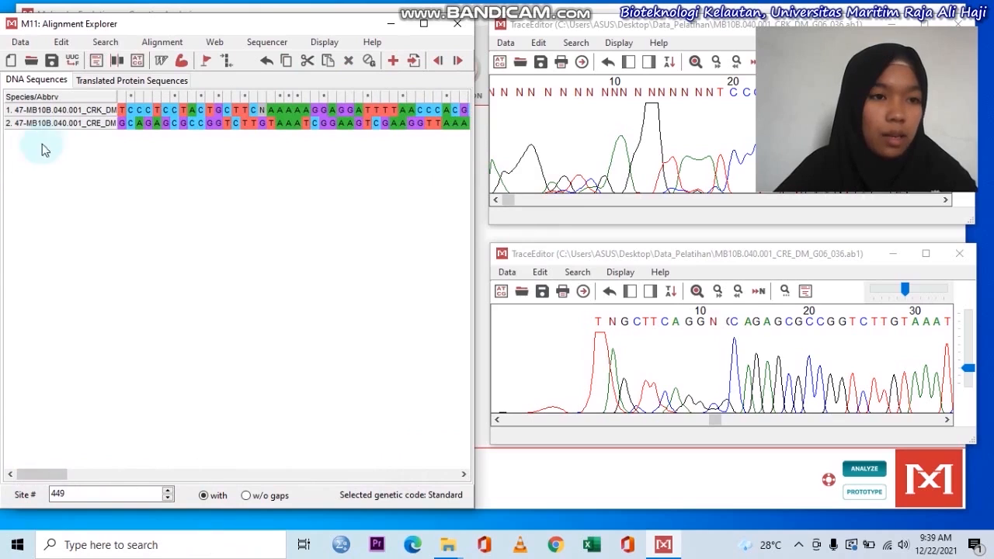
click(93, 111)
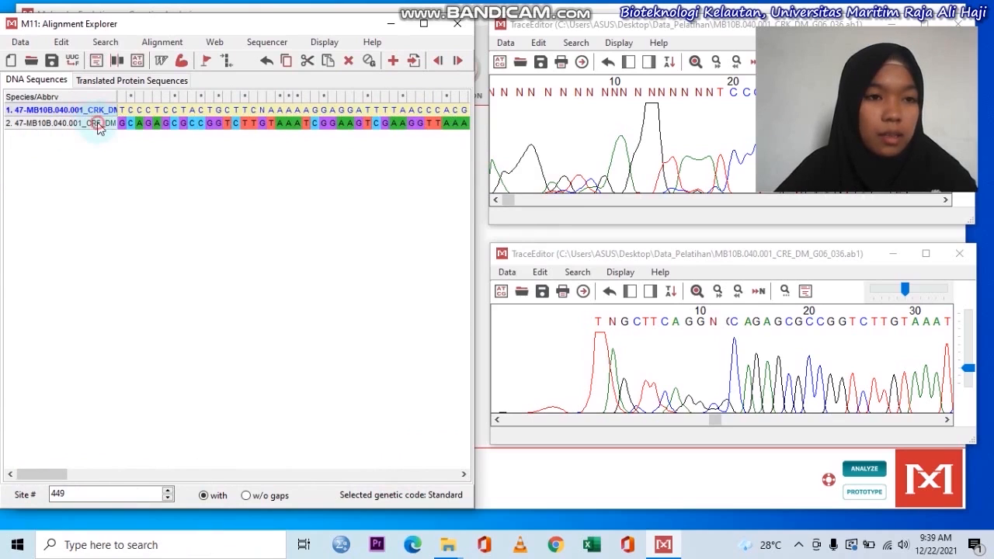
shift+click(98, 125)
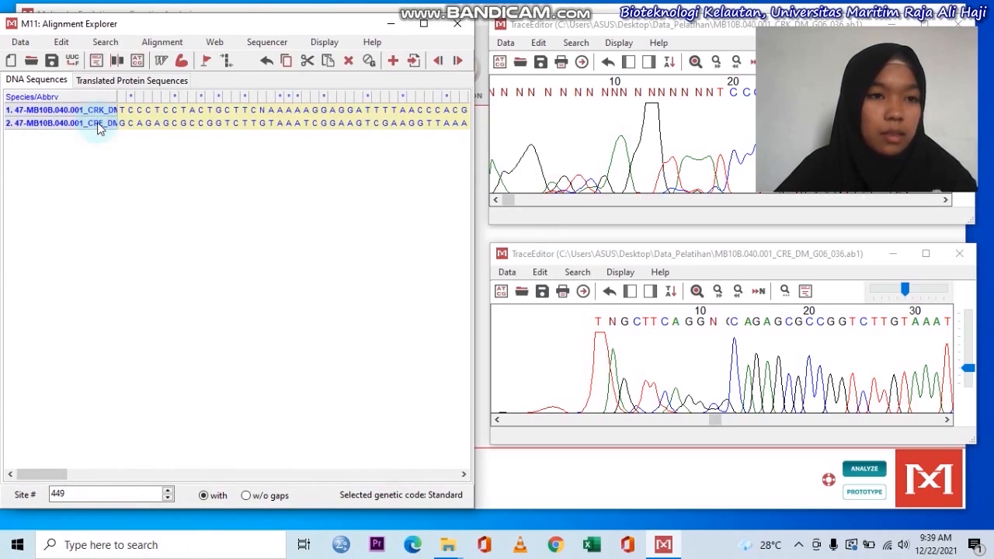
click(166, 43)
click(171, 260)
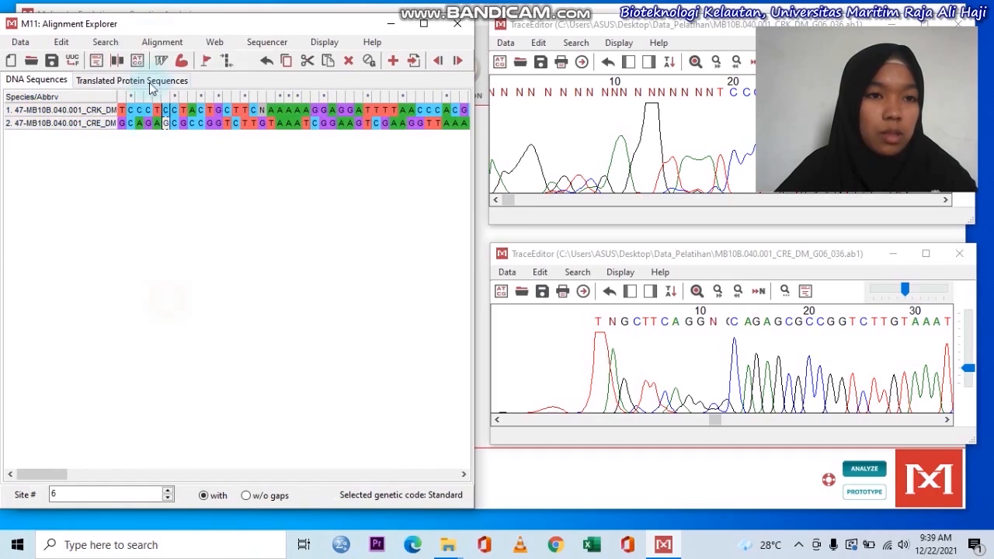
Align the CRK and CRE sequences as DNA with ClustalW, using gap opening penalty 15.00 and gap extension penalty 6.66
click(92, 113)
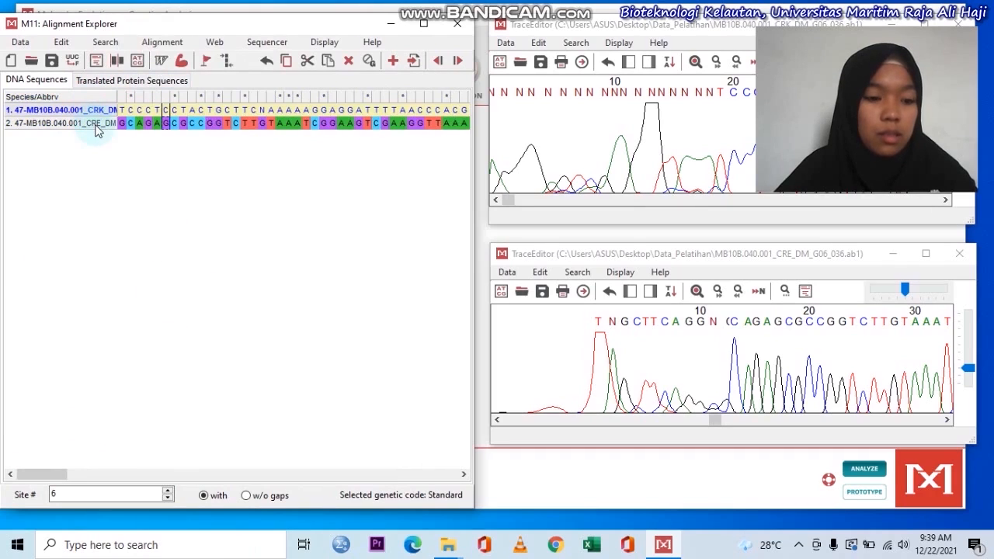
shift+click(94, 124)
click(161, 61)
click(198, 84)
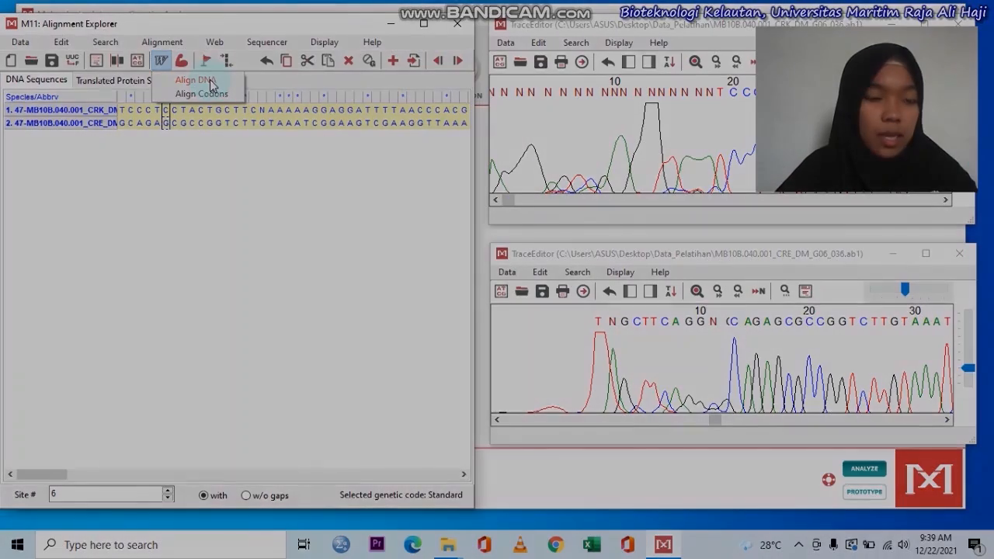
click(208, 81)
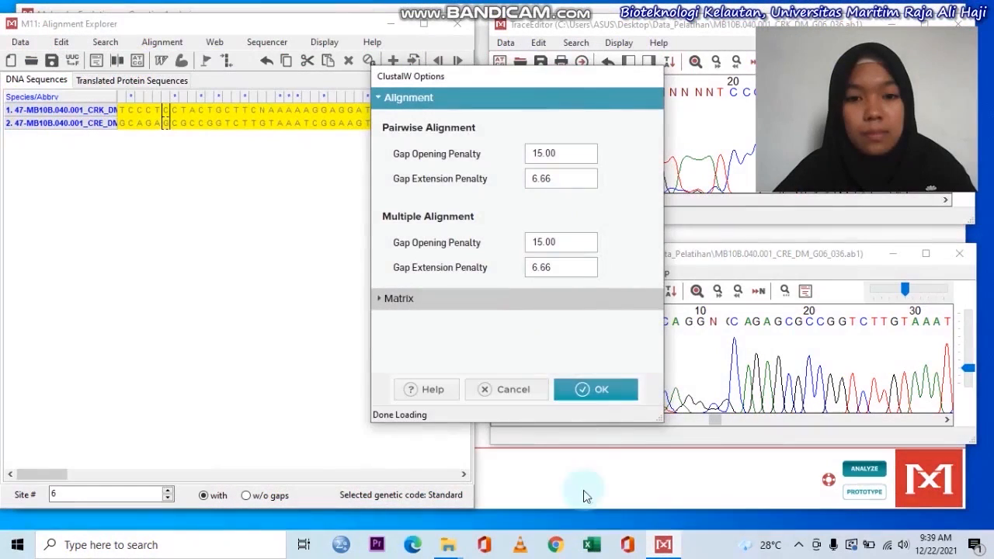
click(606, 390)
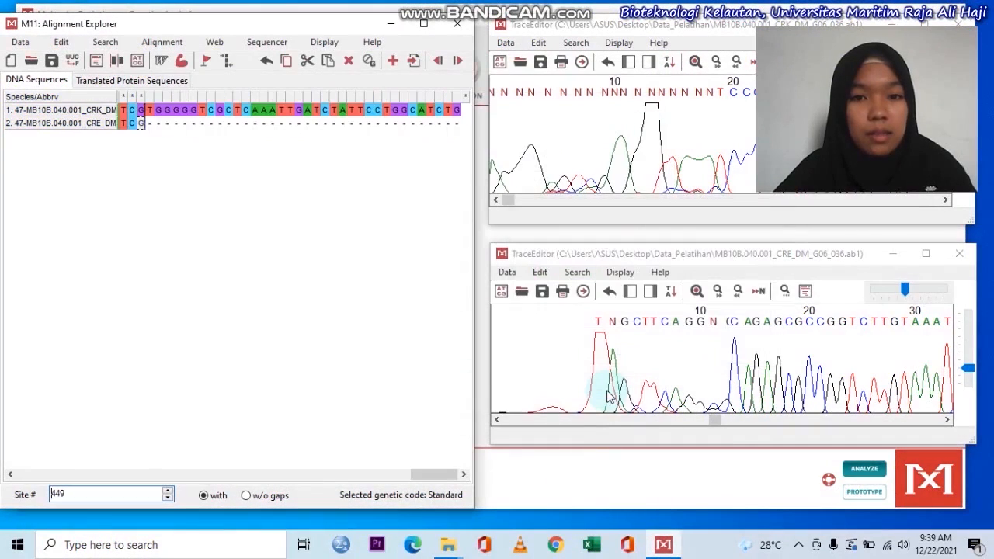
Copy the stretch CNAAAAAG around the ambiguous N at site 58, sites 57 to 64, of the CRK sequence
drag(419, 477, 68, 467)
click(245, 109)
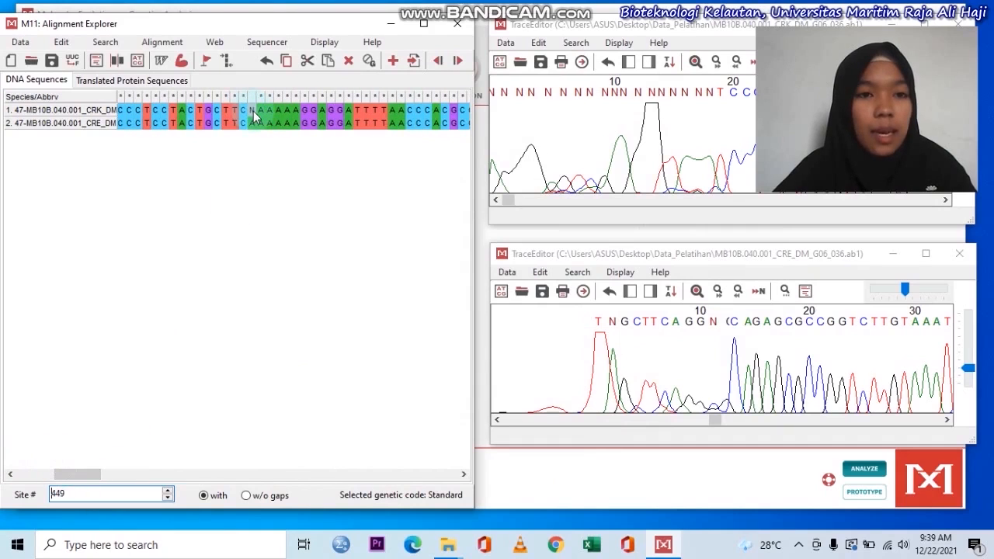
drag(99, 469, 76, 534)
click(267, 117)
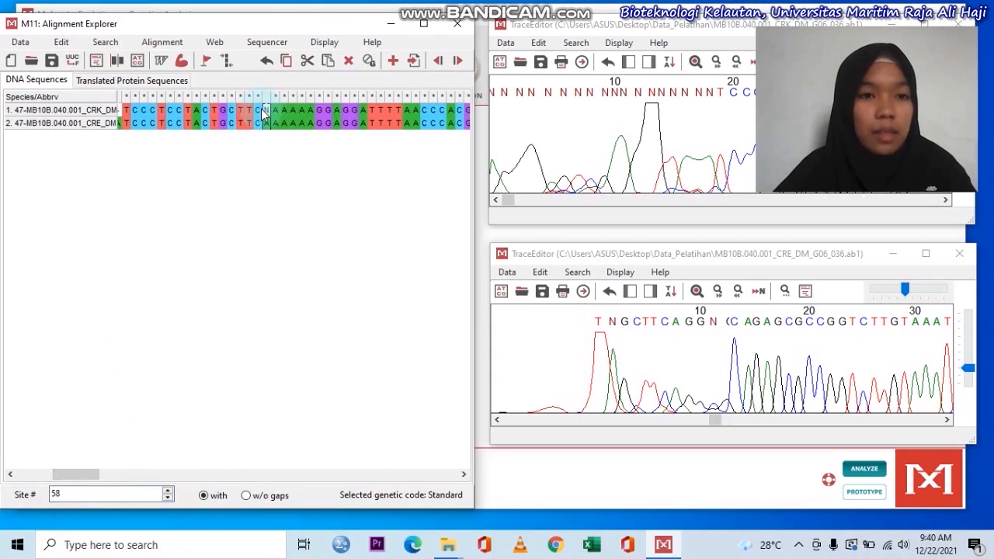
click(259, 113)
text(C)
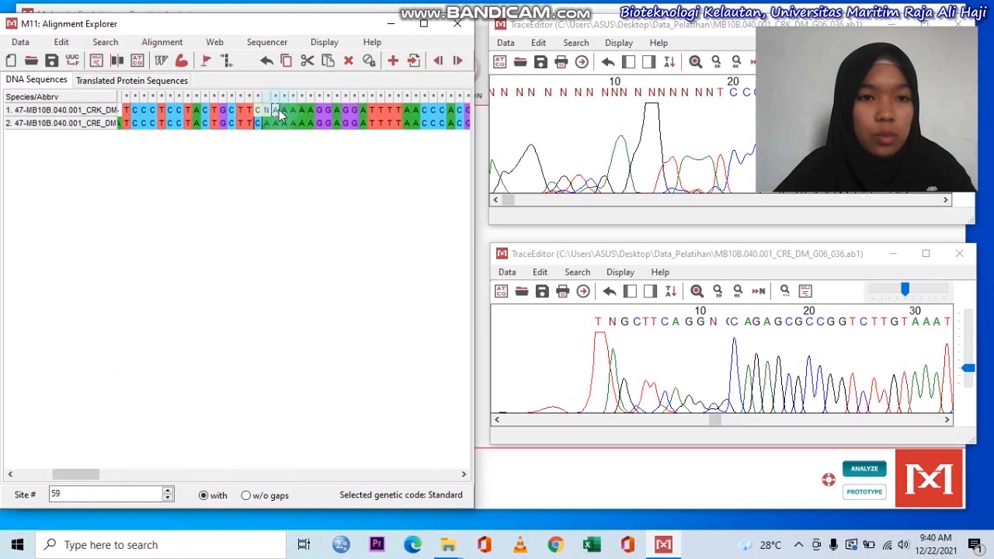
right_click(318, 110)
click(347, 116)
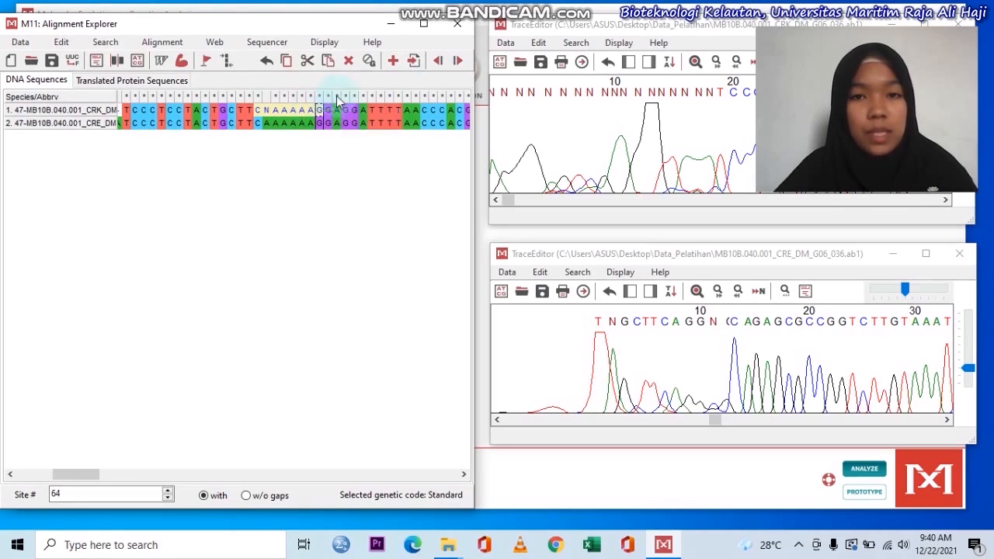
Search the CRK trace for the copied stretch CNAAAAAG and enlarge the peaks to examine the ambiguous base
click(695, 62)
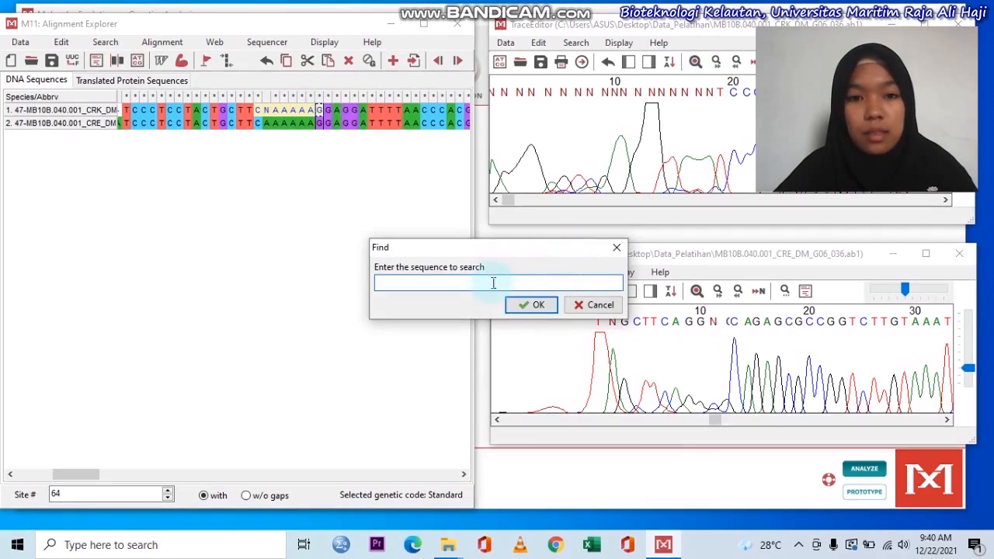
right_click(489, 282)
click(523, 349)
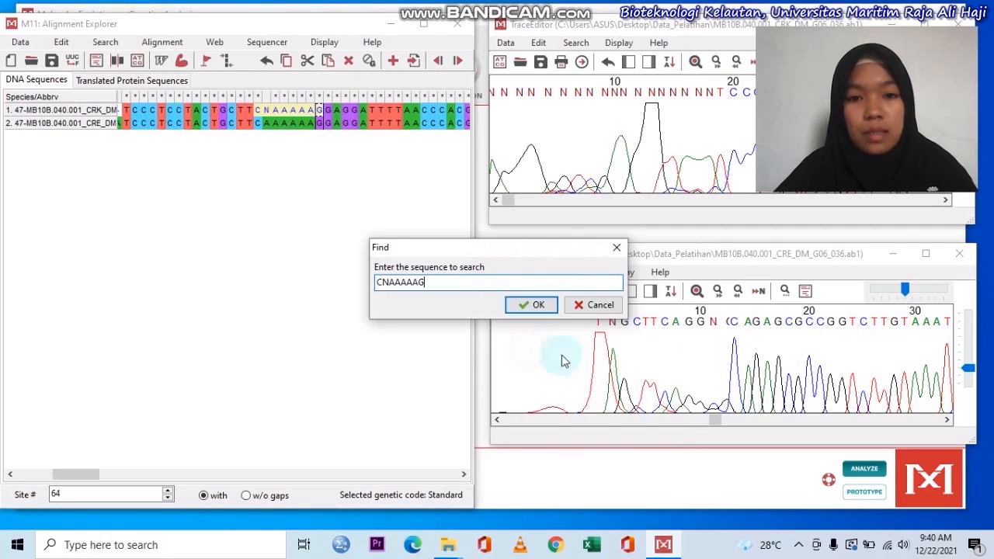
click(534, 304)
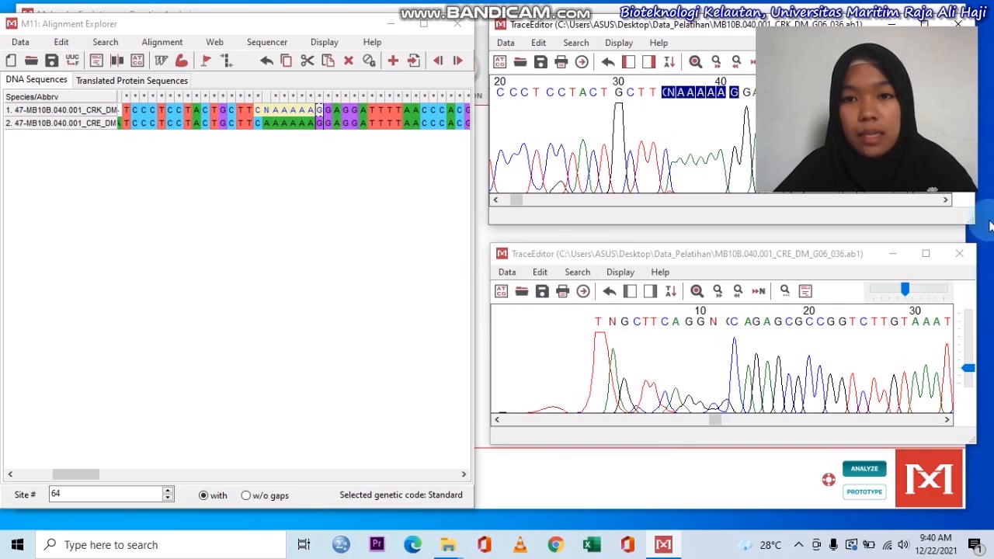
drag(966, 137, 967, 120)
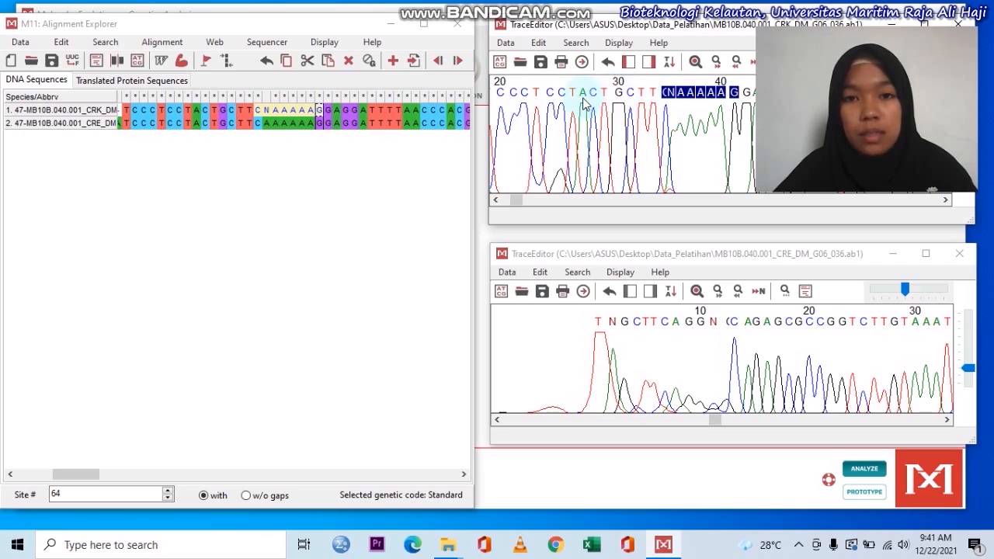
Replace the ambiguous N at site 58 of the CRK sequence with an uppercase A
click(267, 110)
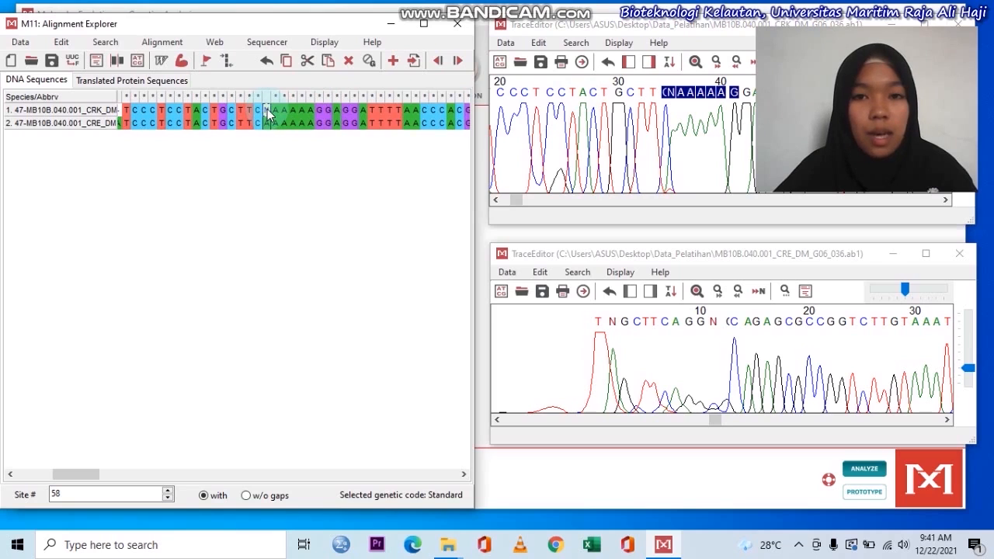
right_click(267, 108)
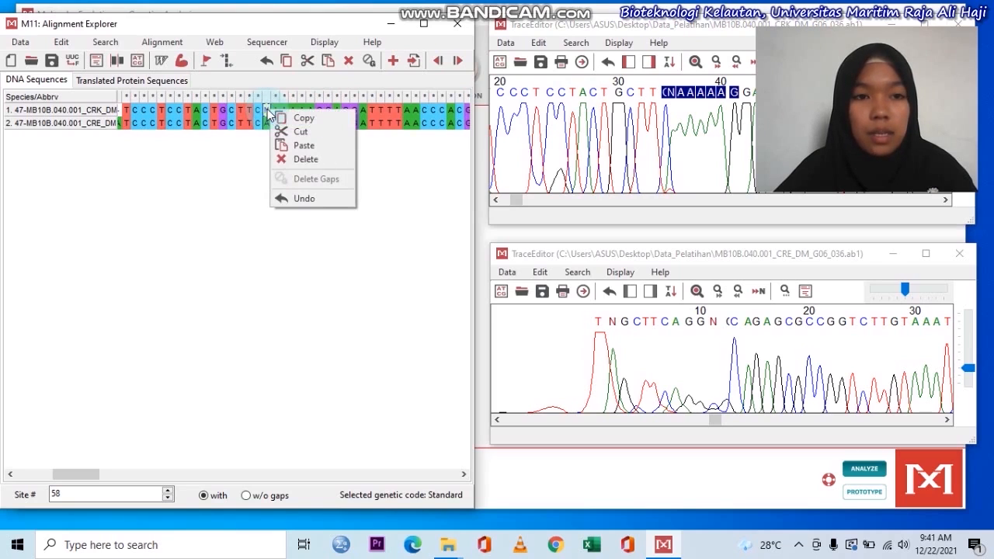
click(302, 161)
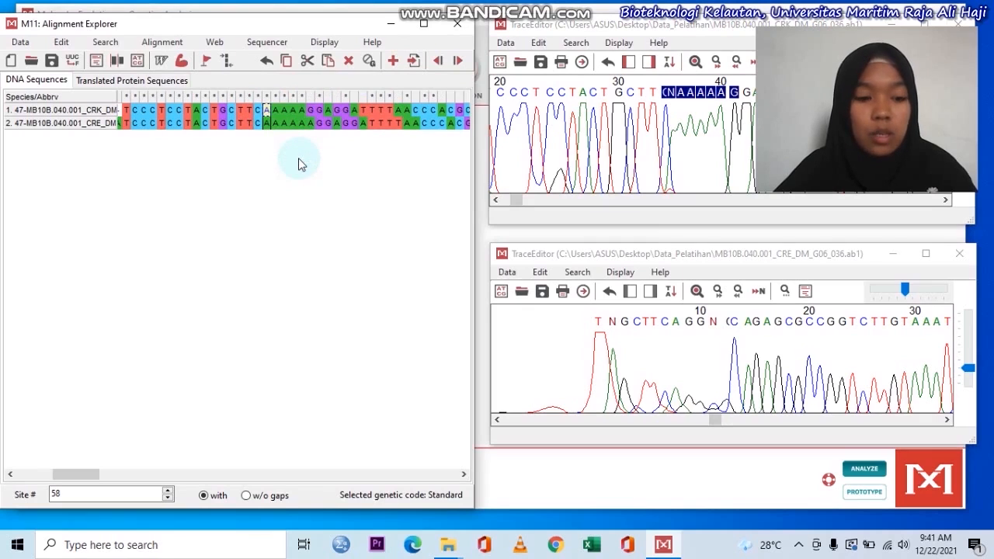
key(Right)
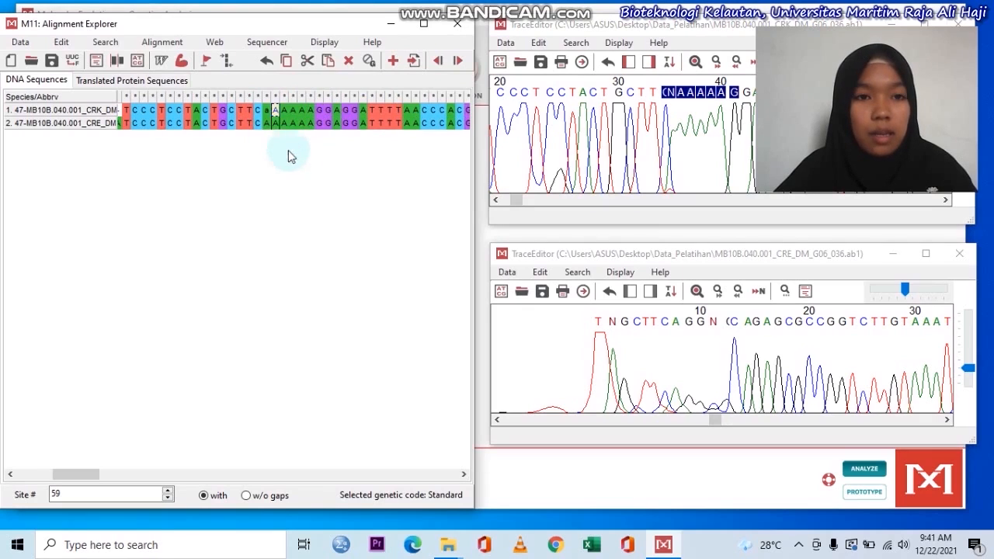
right_click(267, 111)
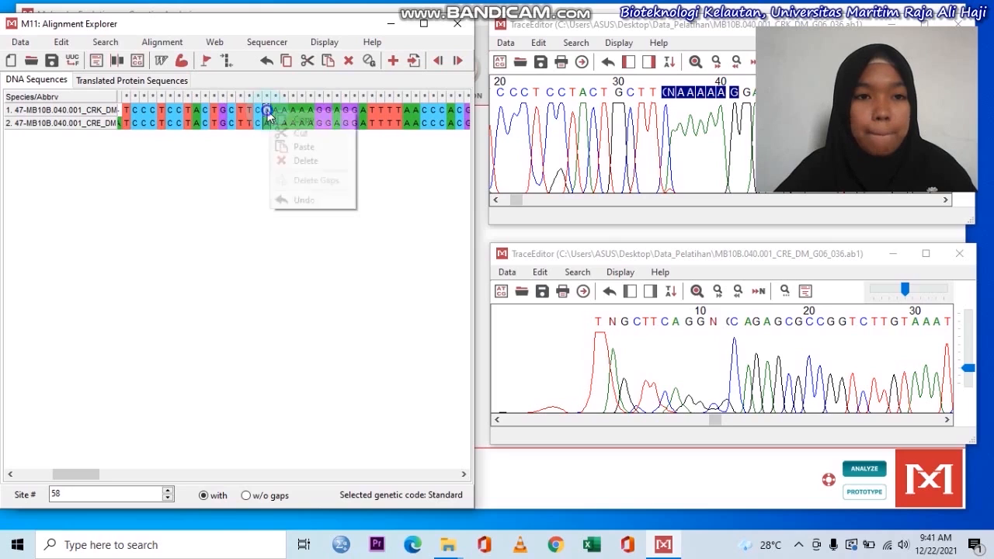
click(294, 163)
key(Right)
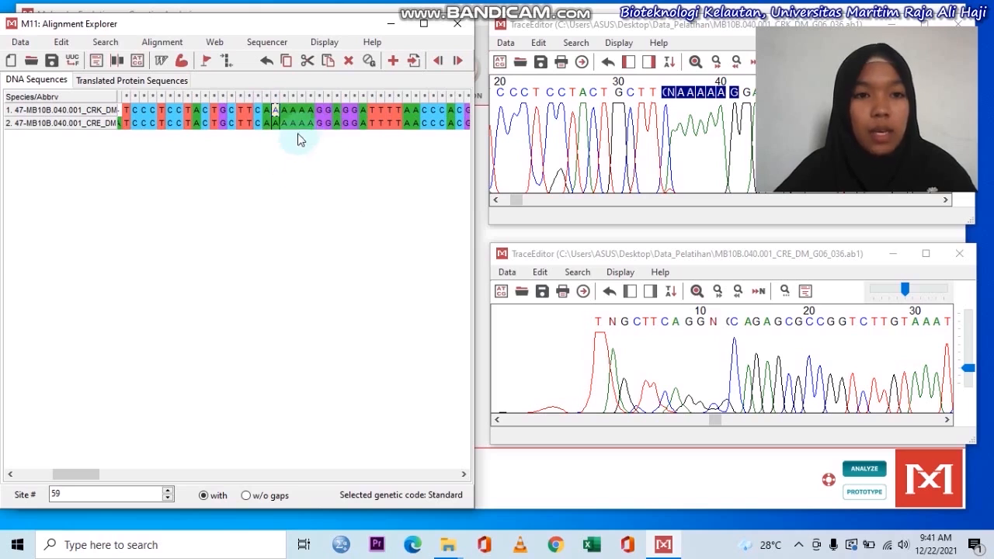
Copy the stretch GANGGTCA around the ambiguous N at site 431, sites 429 to 436, of the CRE sequence
drag(86, 473, 414, 548)
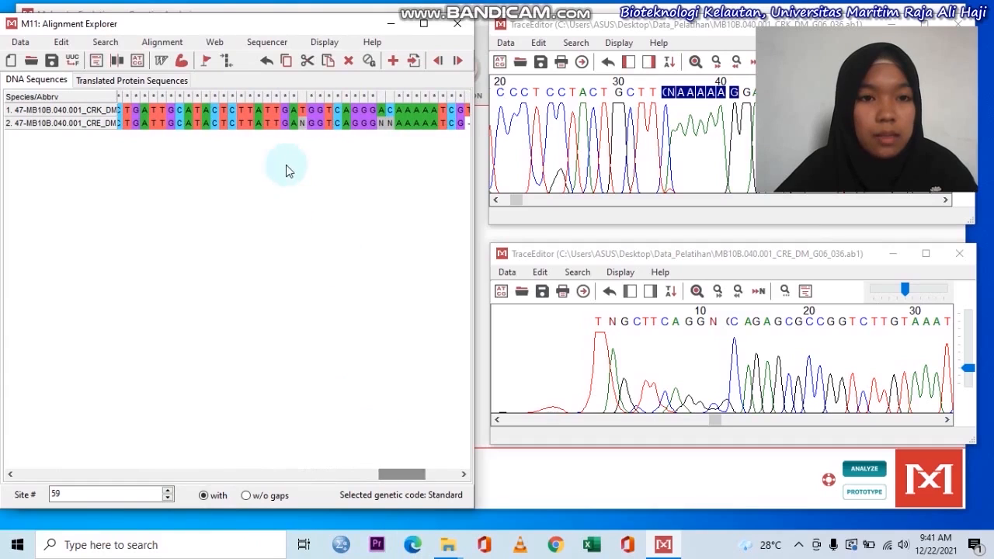
click(303, 124)
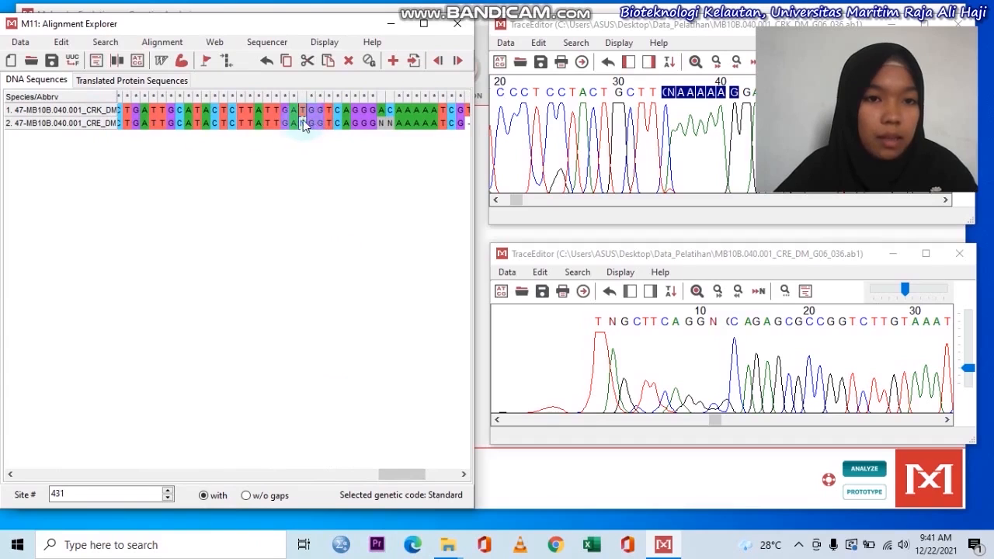
drag(284, 124, 347, 126)
right_click(350, 125)
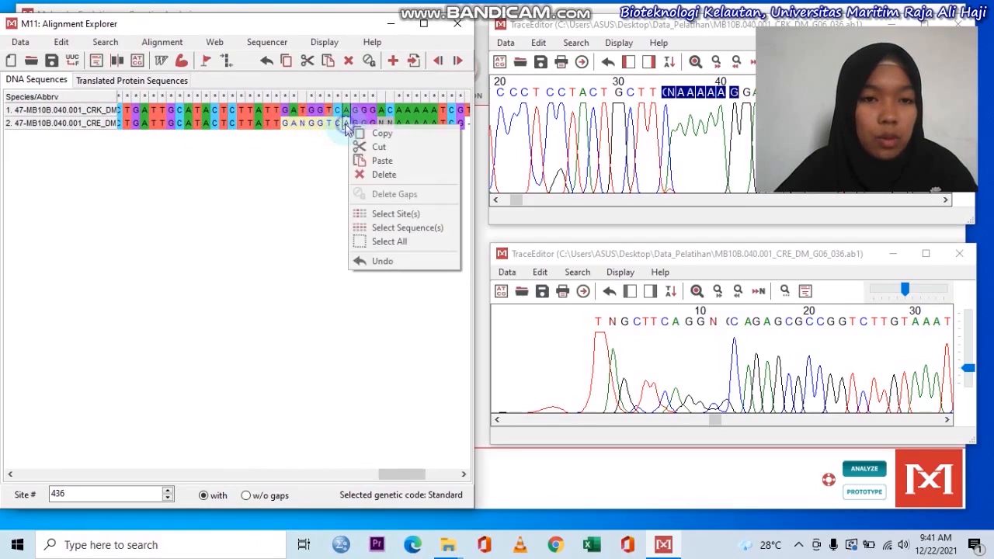
click(380, 135)
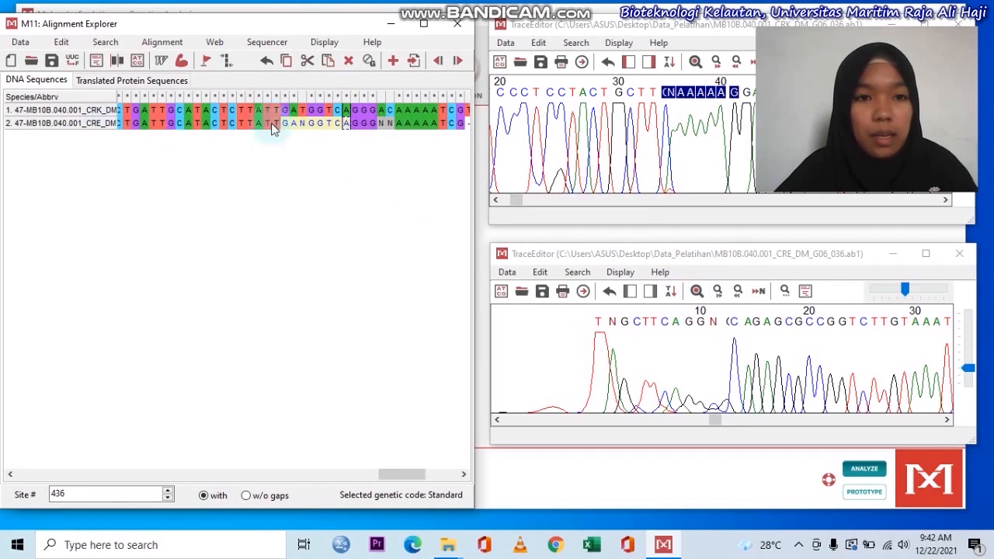
Search the CRE trace for the copied stretch GANGGTCA and enlarge the peaks to examine the ambiguous base
click(695, 290)
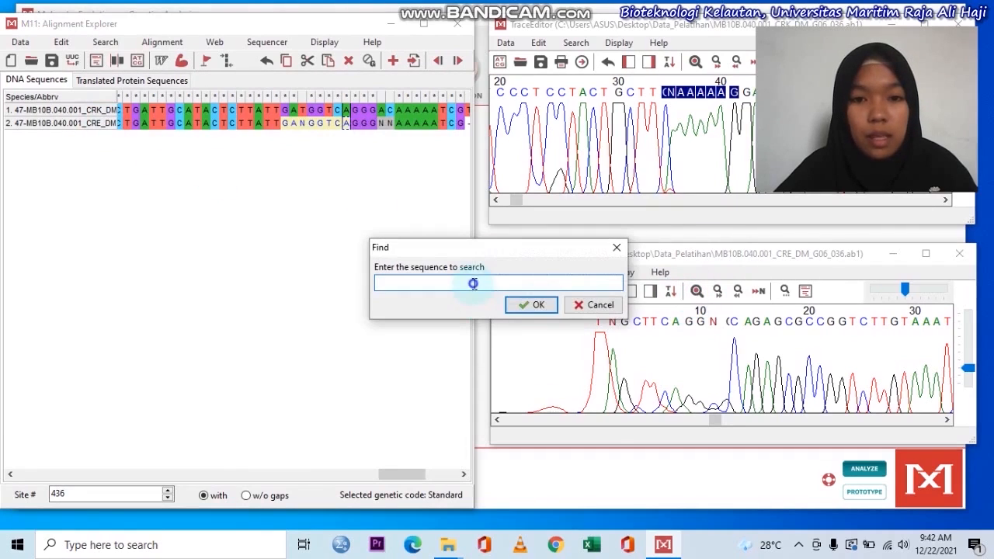
right_click(486, 287)
click(508, 346)
click(529, 310)
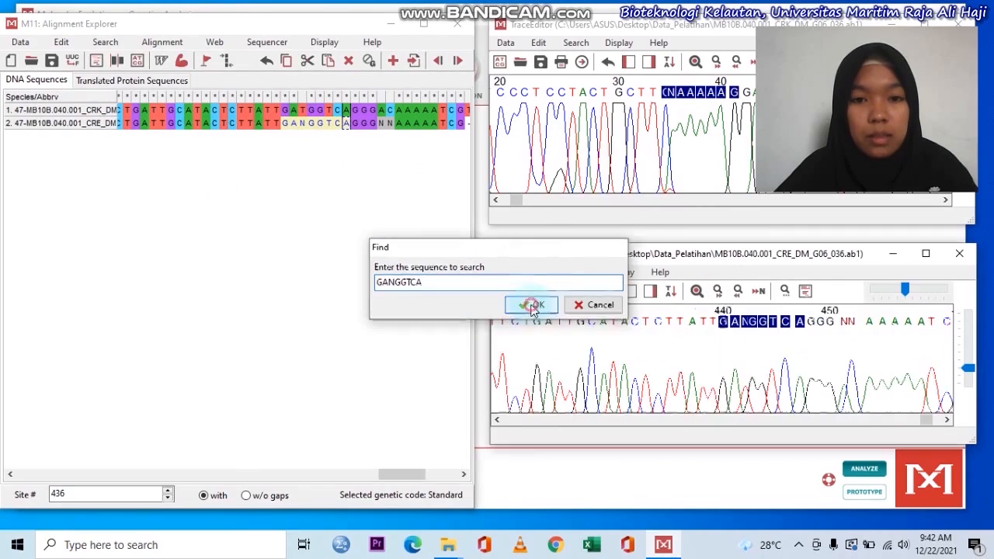
click(748, 320)
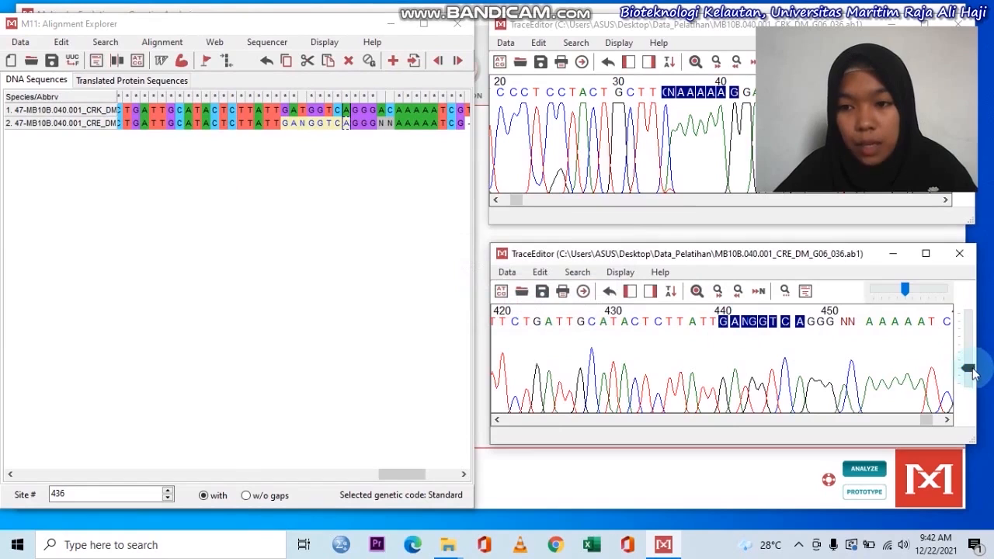
drag(974, 372, 968, 351)
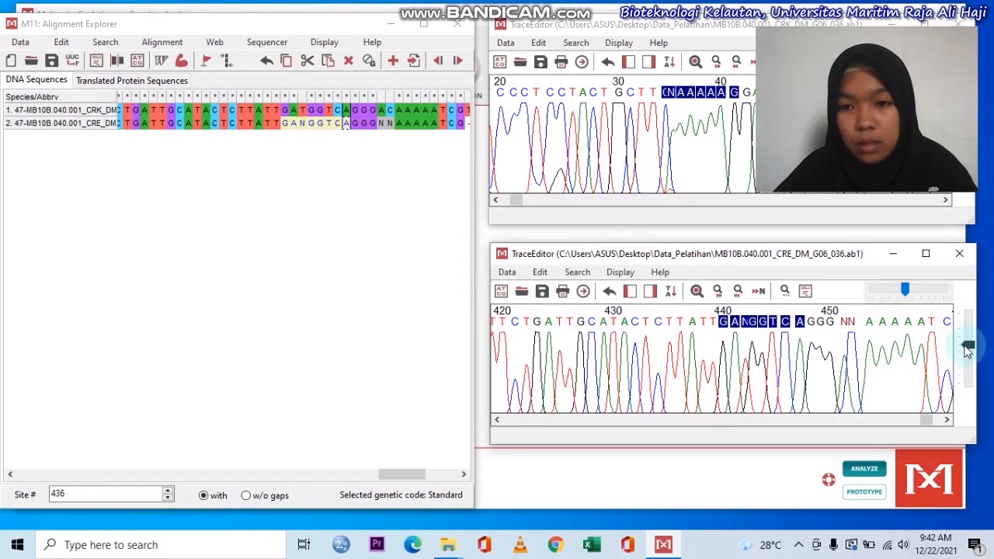
click(743, 321)
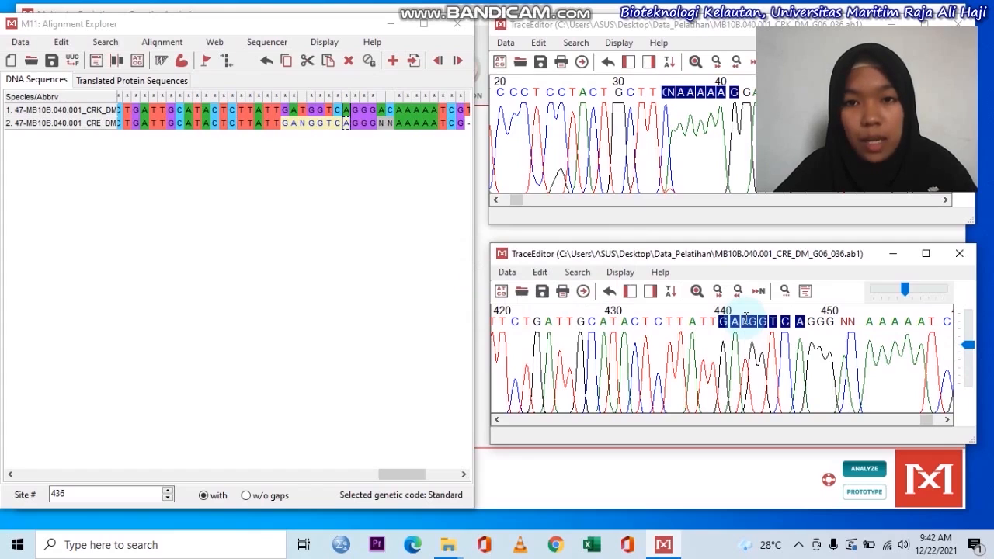
Replace the ambiguous N at site 431 of the CRE sequence with a T
click(304, 125)
right_click(302, 126)
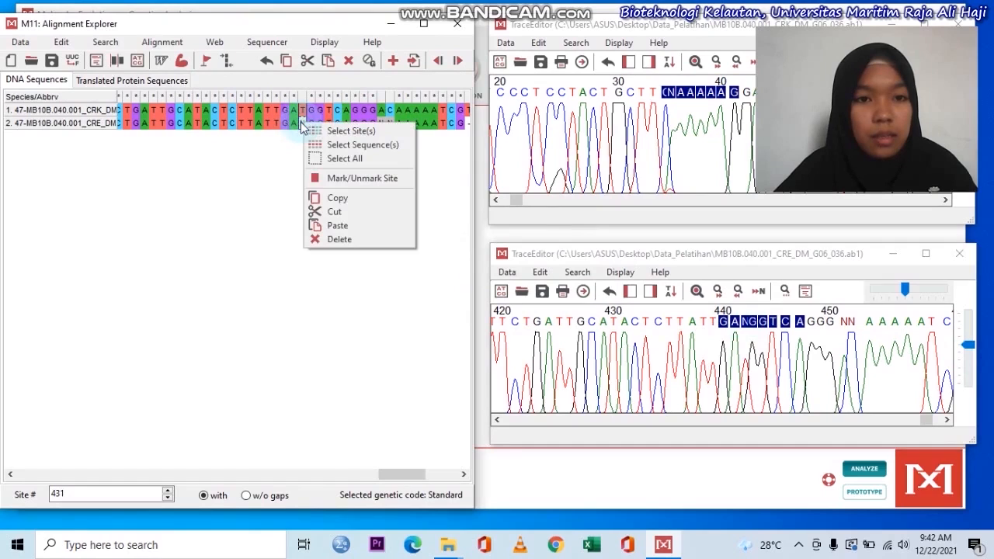
click(335, 240)
key(Right)
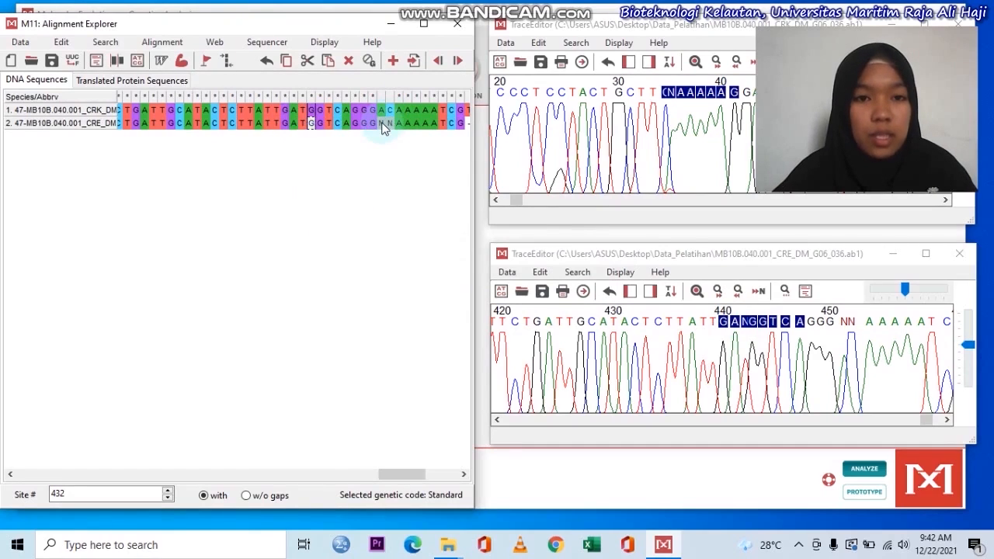
Copy the stretch NNAAAAA at sites 440 to 446 of the CRE sequence and search the CRE trace for it
drag(381, 125, 434, 126)
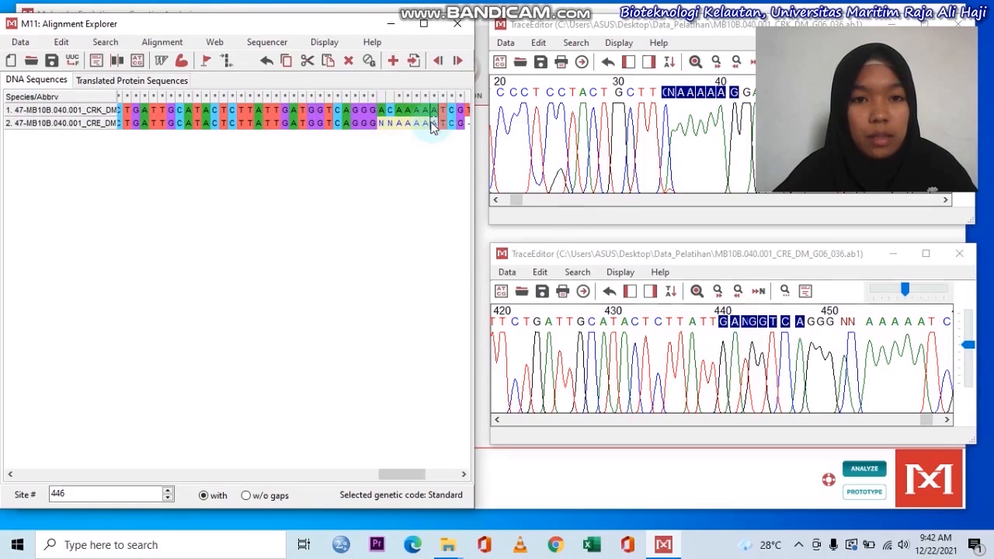
right_click(434, 128)
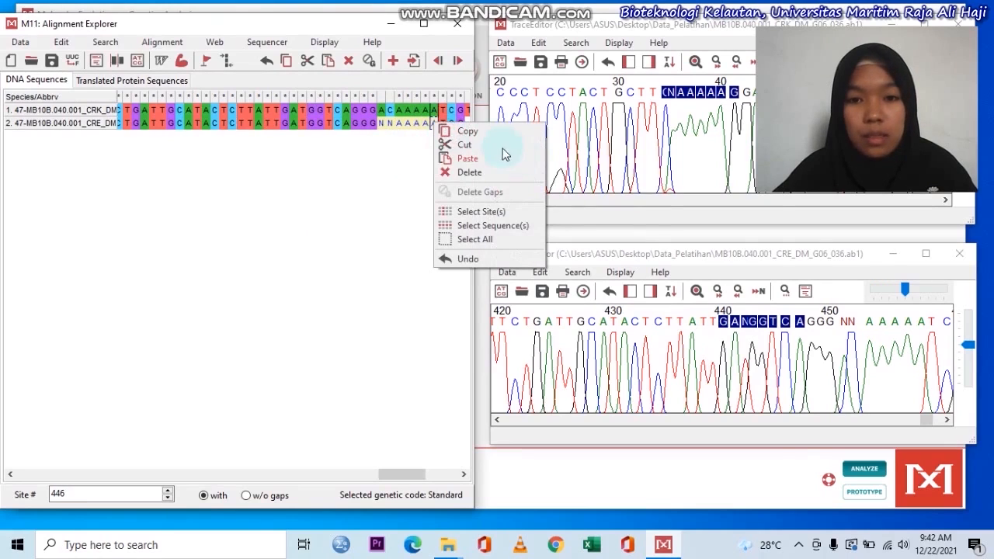
click(487, 132)
click(695, 291)
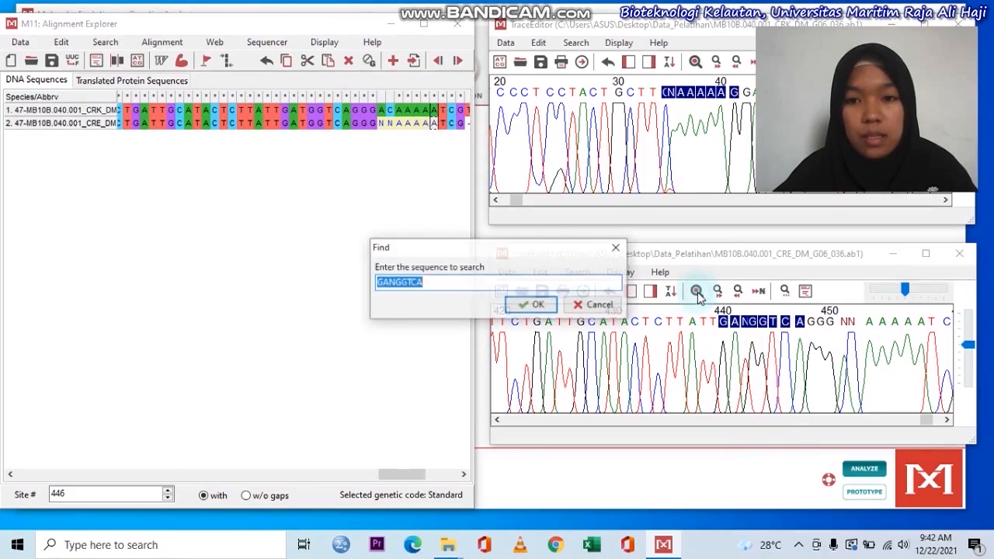
key(BackSpace)
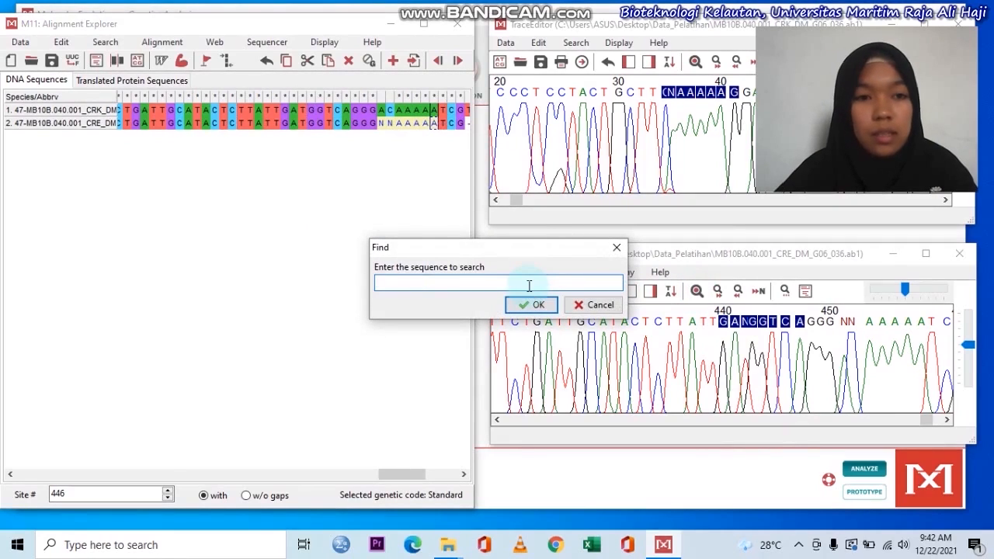
right_click(478, 282)
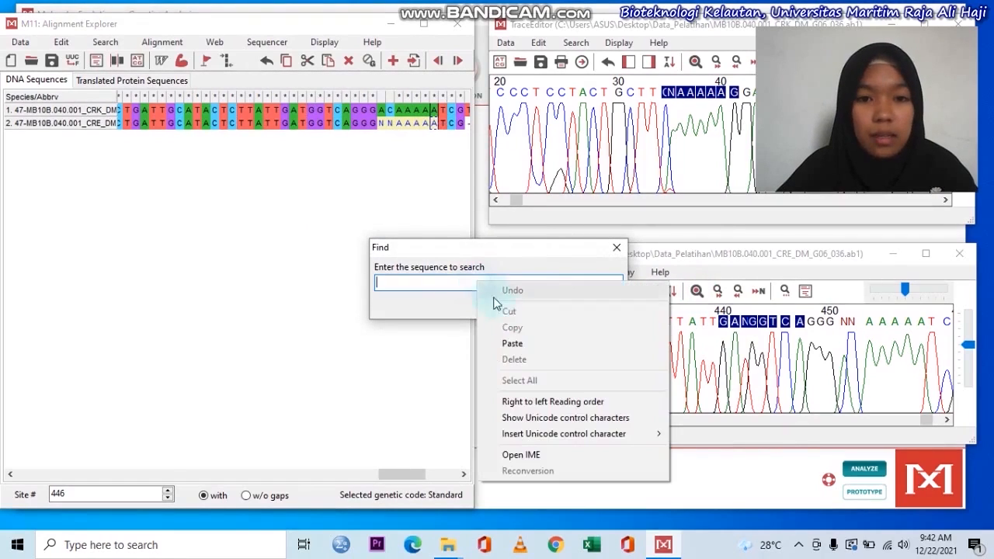
click(517, 344)
click(531, 305)
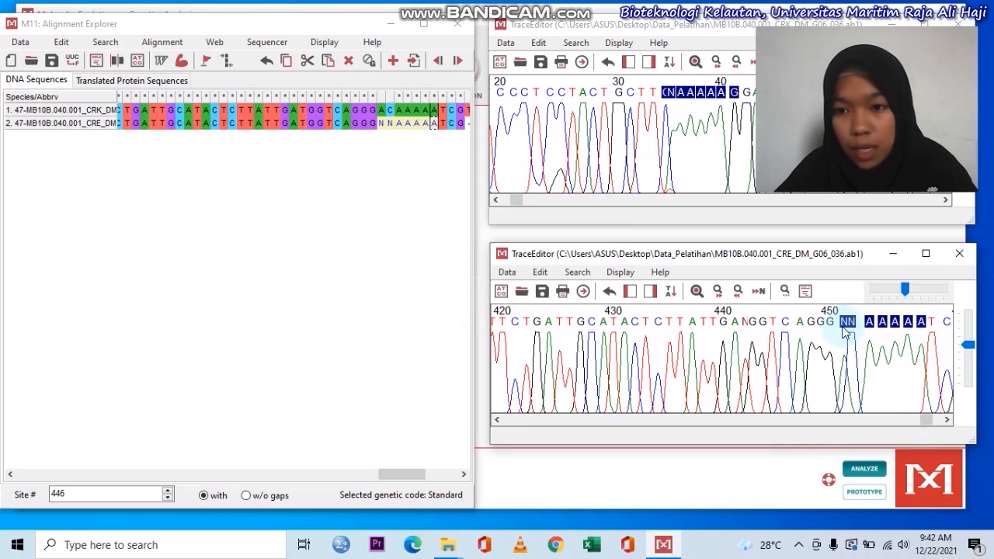
Replace the ambiguous Ns at sites 440 and 441 of the CRE sequence with A and C
click(383, 124)
right_click(381, 128)
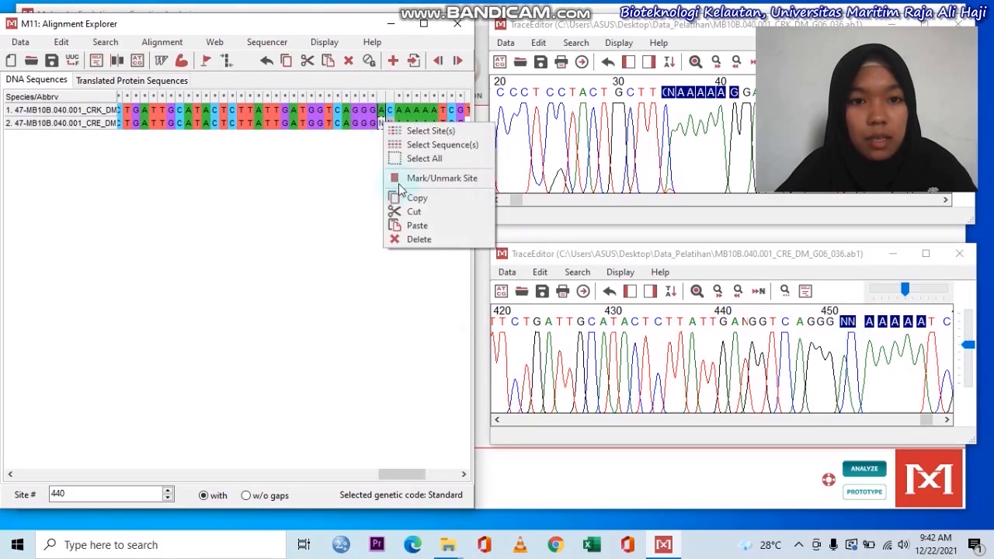
click(413, 241)
click(390, 124)
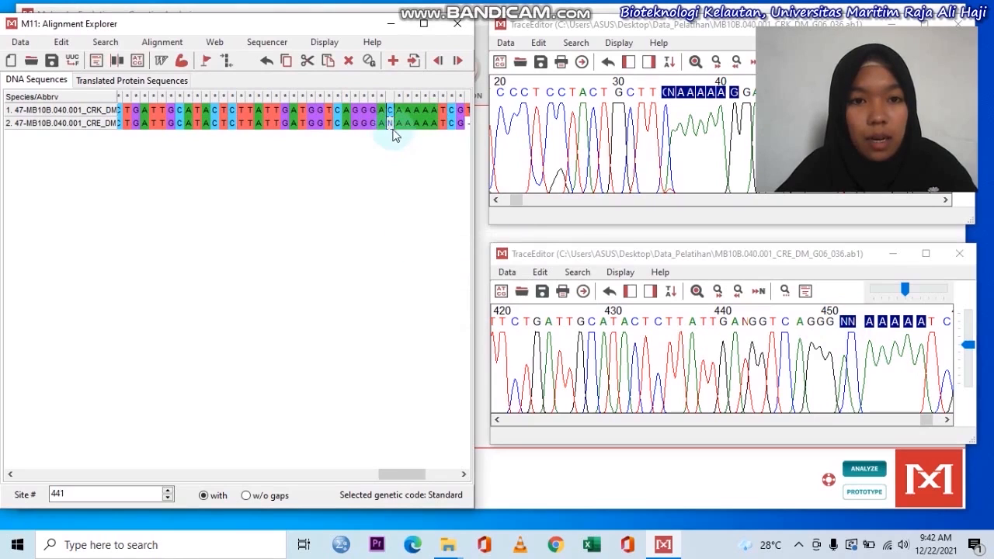
right_click(392, 129)
click(421, 242)
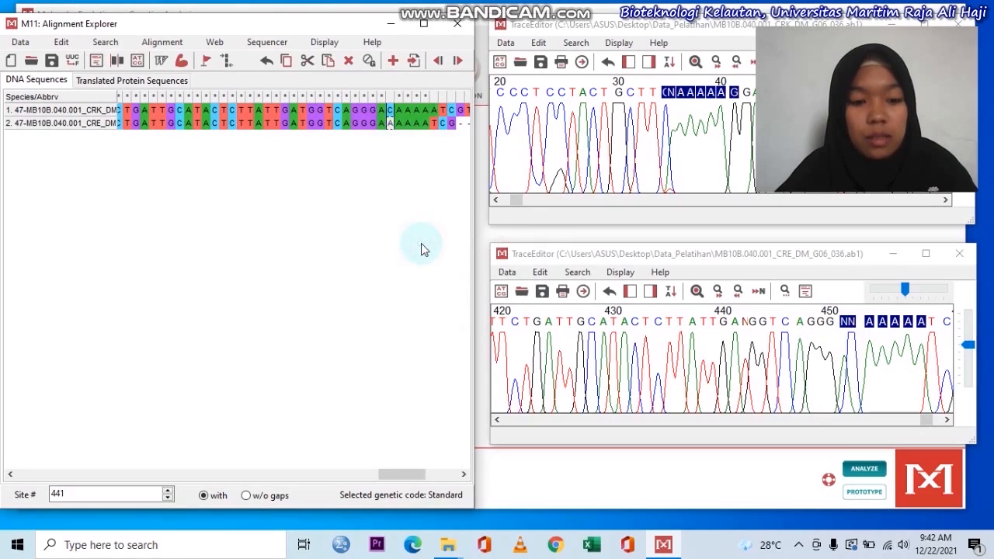
click(397, 126)
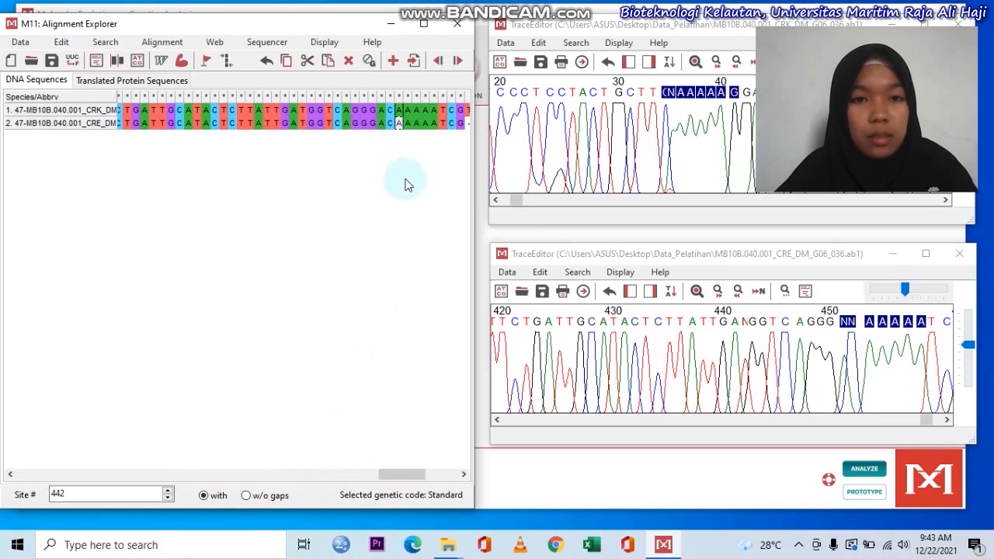
Maximize the alignment window and show the beginning of both sequences
drag(398, 474, 37, 465)
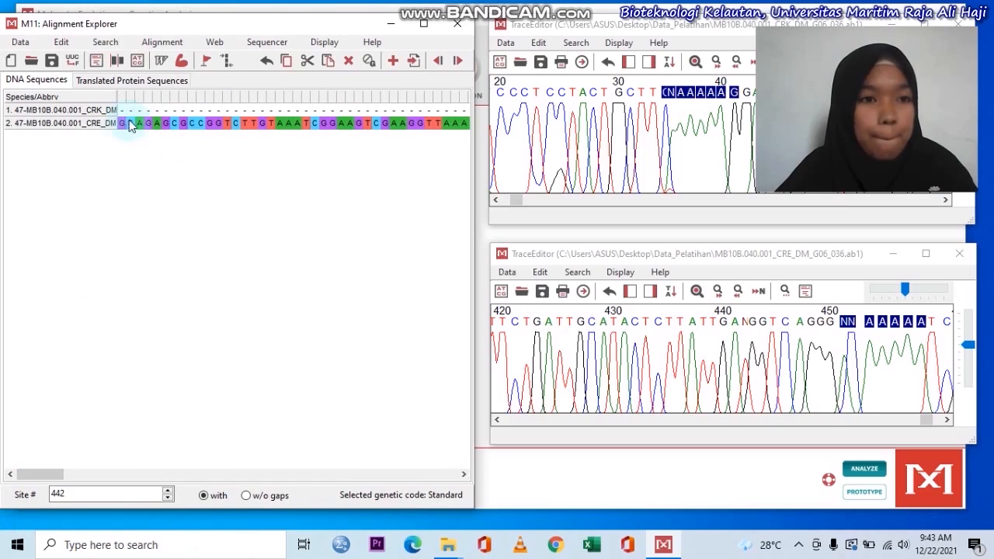
click(427, 24)
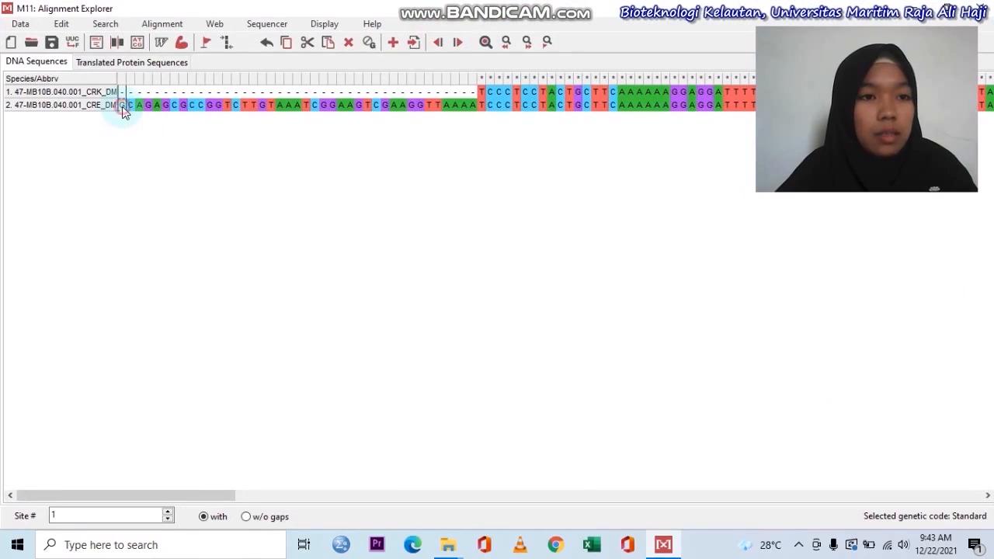
drag(124, 109, 155, 107)
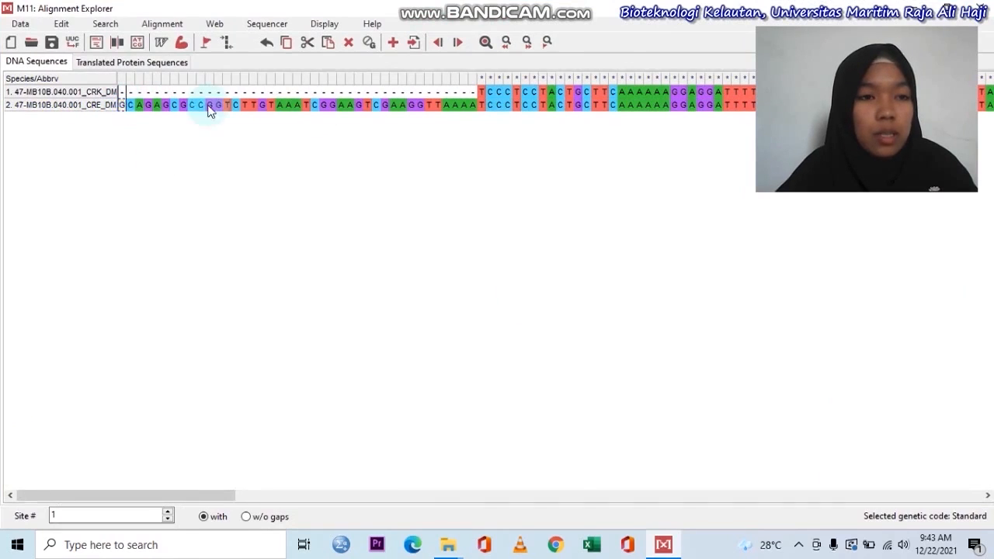
drag(124, 104, 148, 105)
click(140, 150)
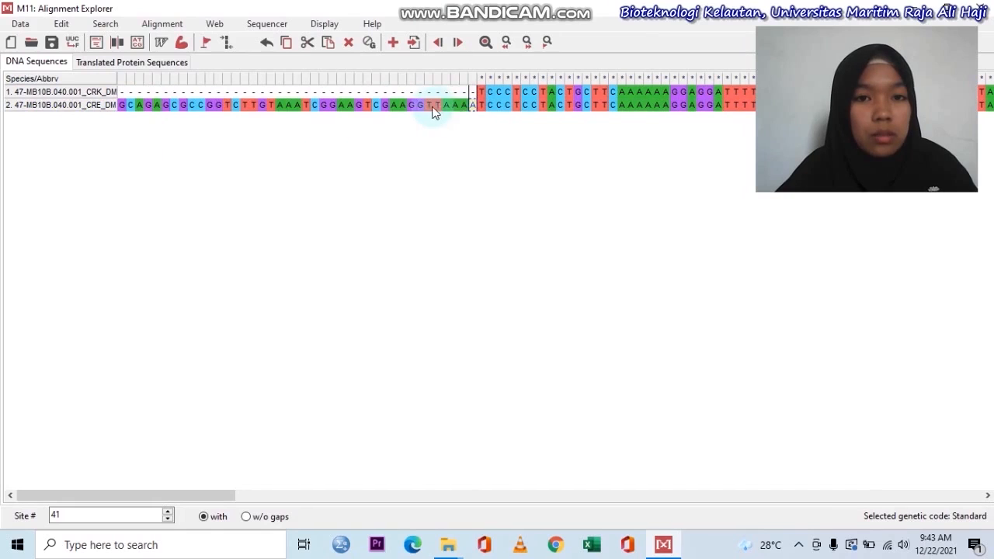
drag(476, 106, 142, 109)
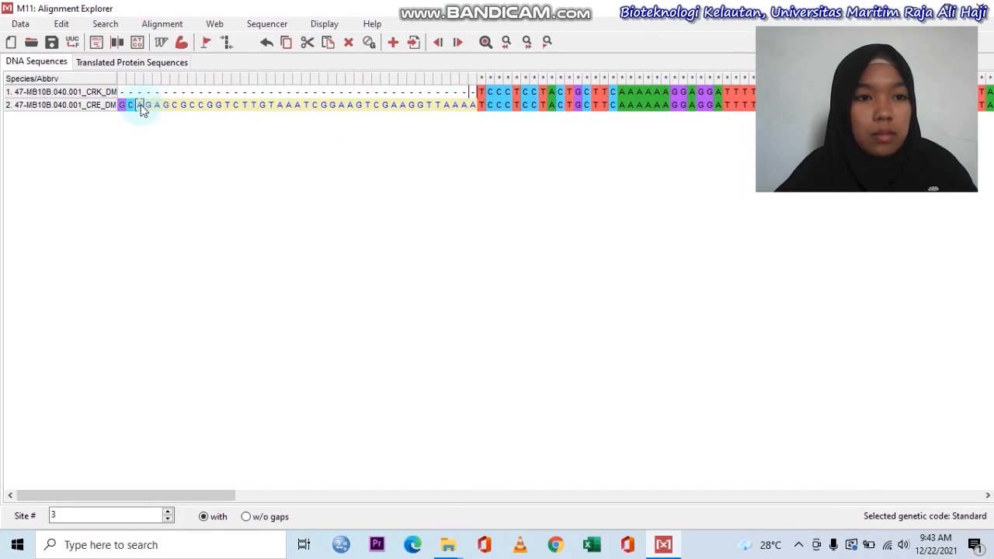
right_click(126, 104)
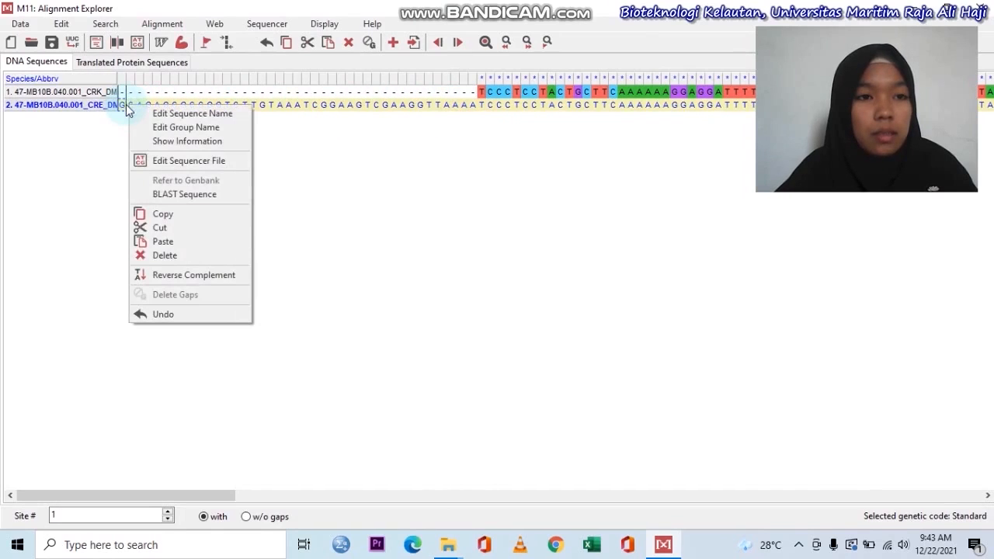
click(405, 239)
Fill the gaps at sites 1 to 41 of the CRK sequence with the matching bases copied from the CRE sequence
drag(472, 106, 124, 104)
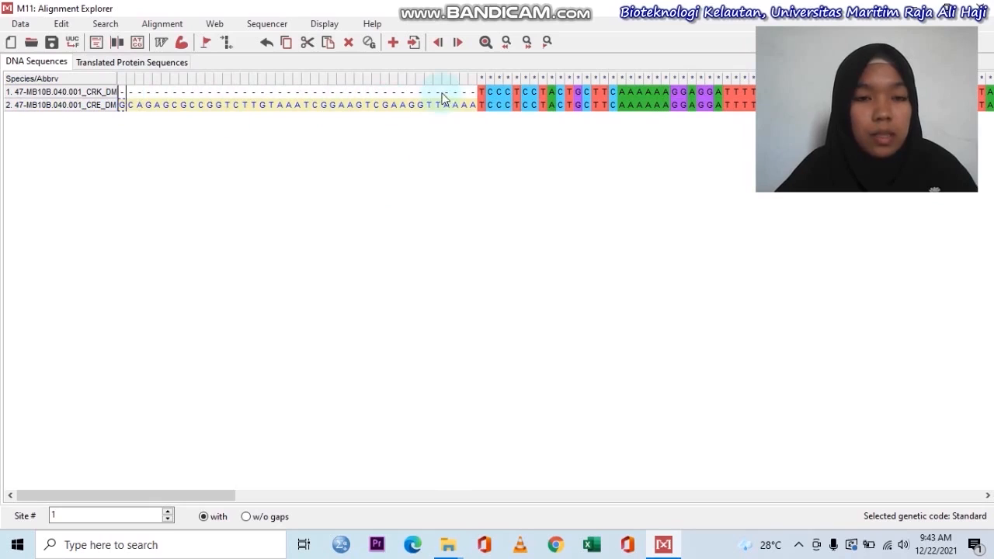
drag(474, 91, 125, 92)
key(ctrl+v)
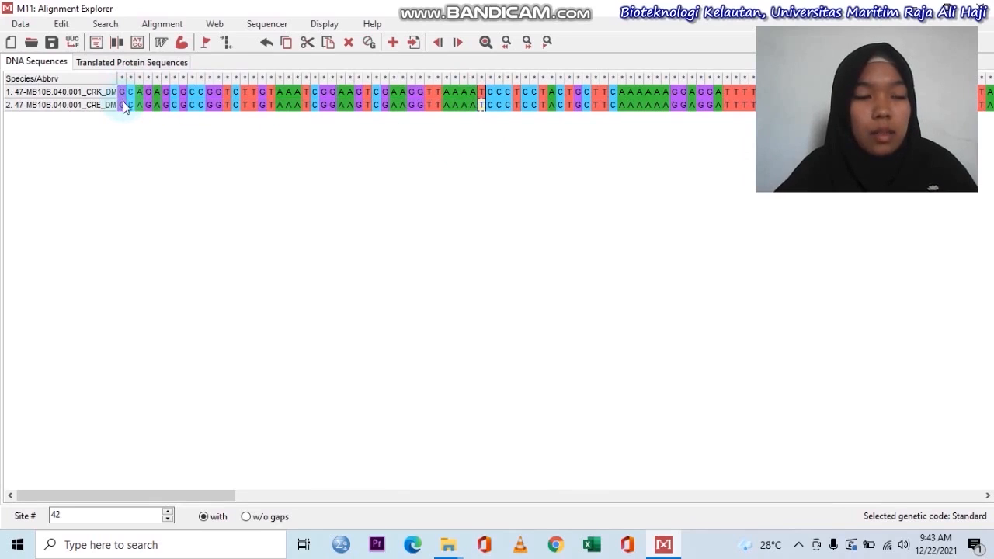
click(463, 105)
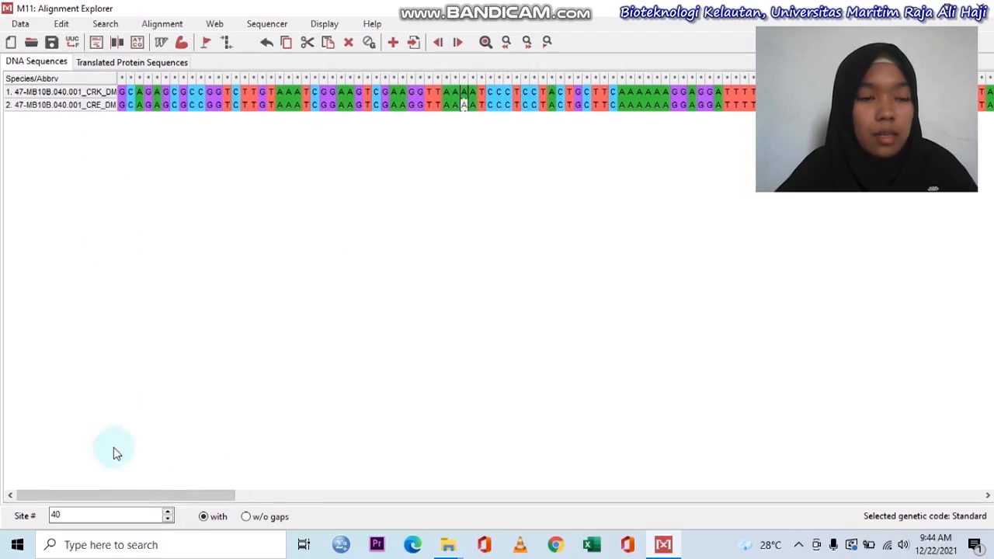
Fill the gaps at sites 450 to 485 of the CRE sequence with the matching bases copied from the CRK sequence
drag(176, 498, 973, 417)
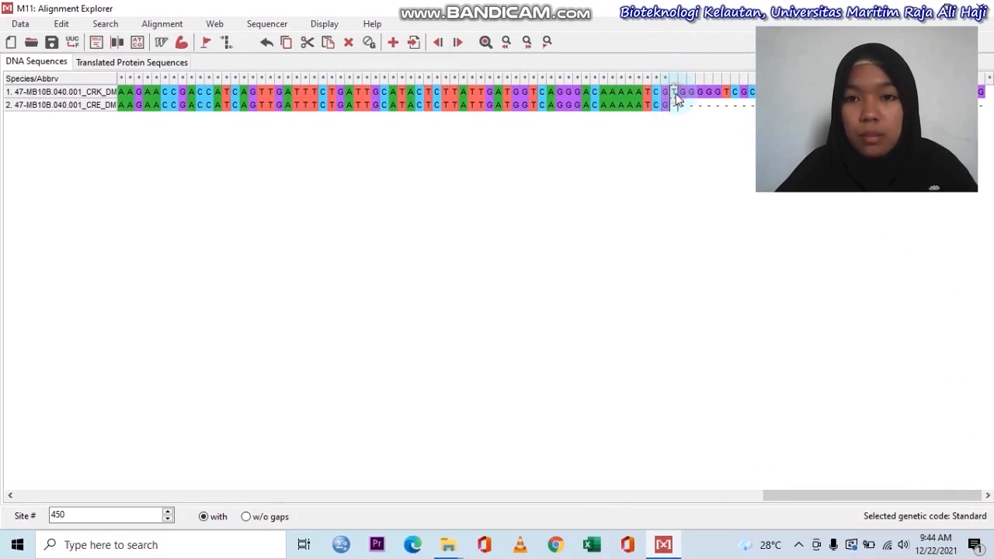
drag(675, 94, 754, 93)
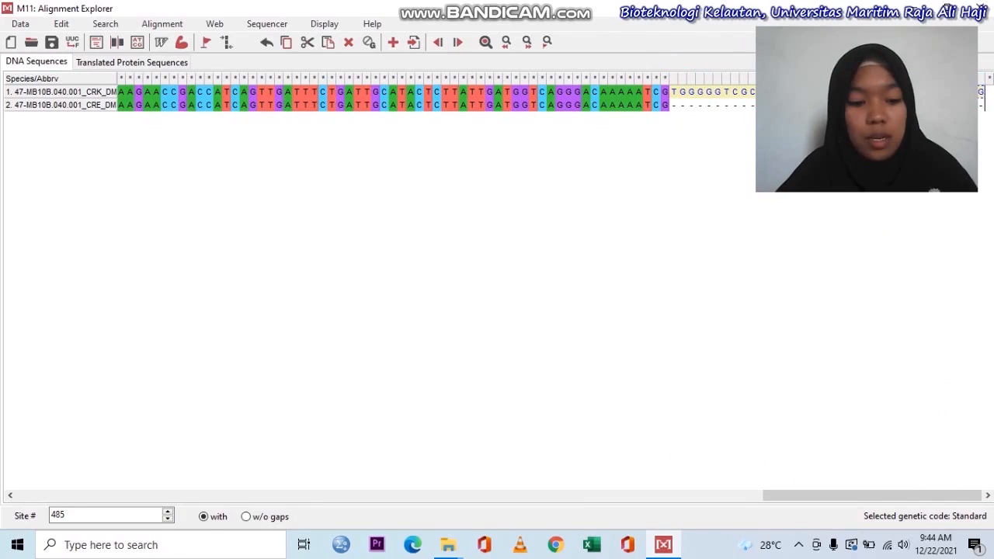
drag(675, 106, 754, 105)
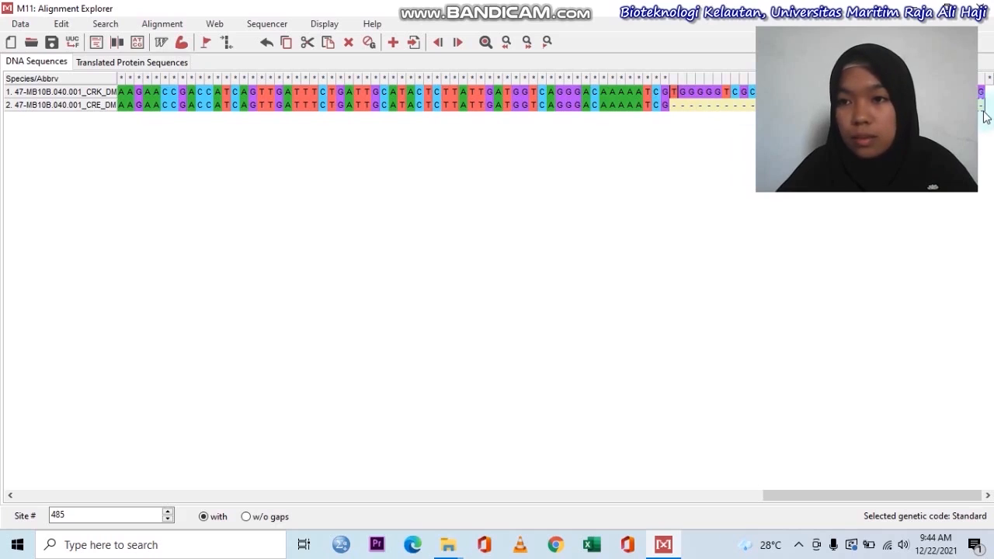
key(Delete)
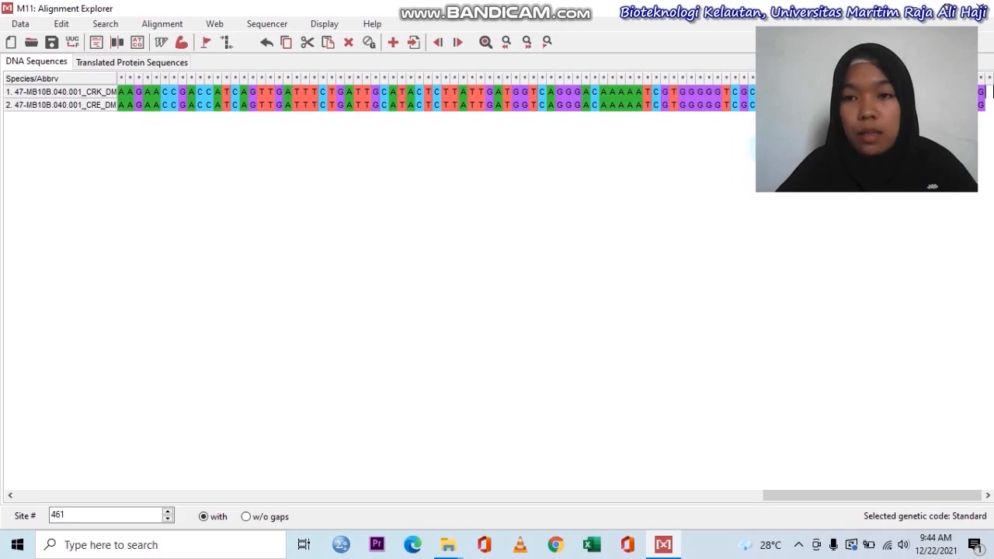
Delete the whole CRE sequence so that only the completed CRK sequence is kept in the alignment
click(57, 106)
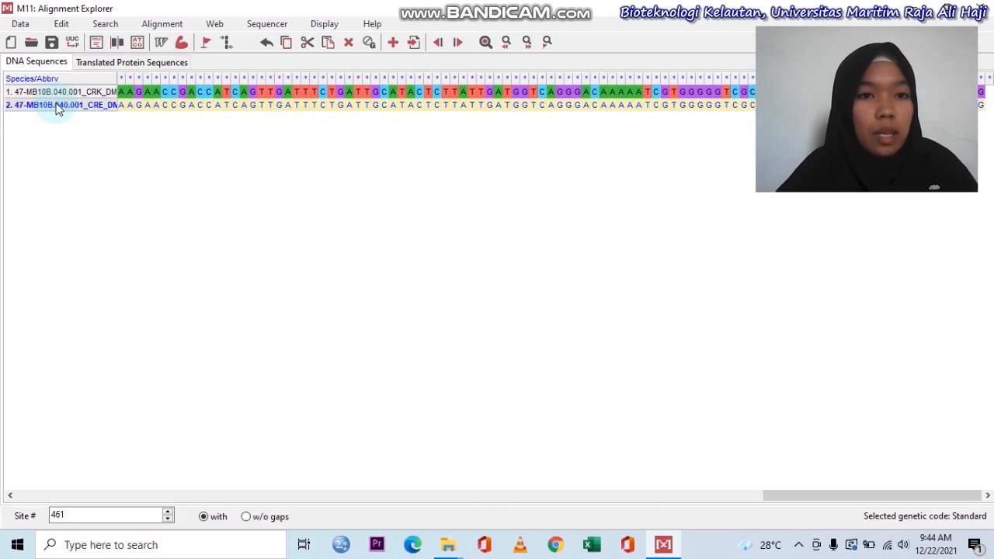
right_click(57, 107)
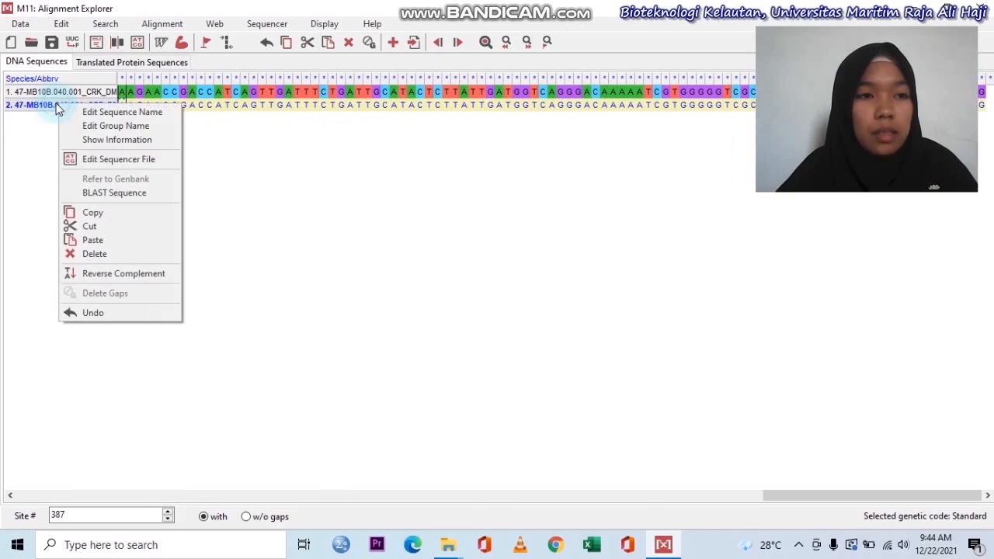
click(103, 260)
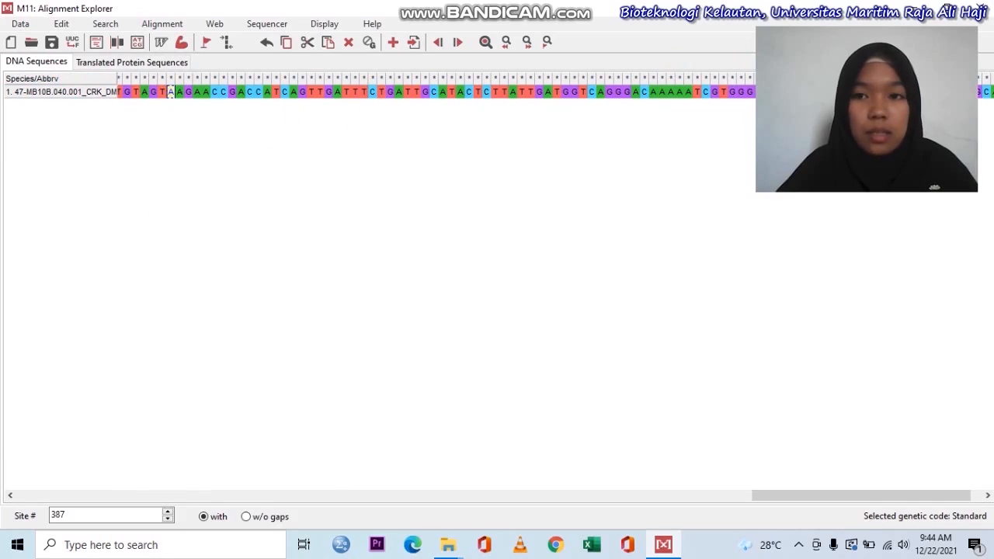
Start saving the alignment session and choose the hasil folder inside Data_Pelatihan on the Desktop as its location
click(819, 237)
click(945, 17)
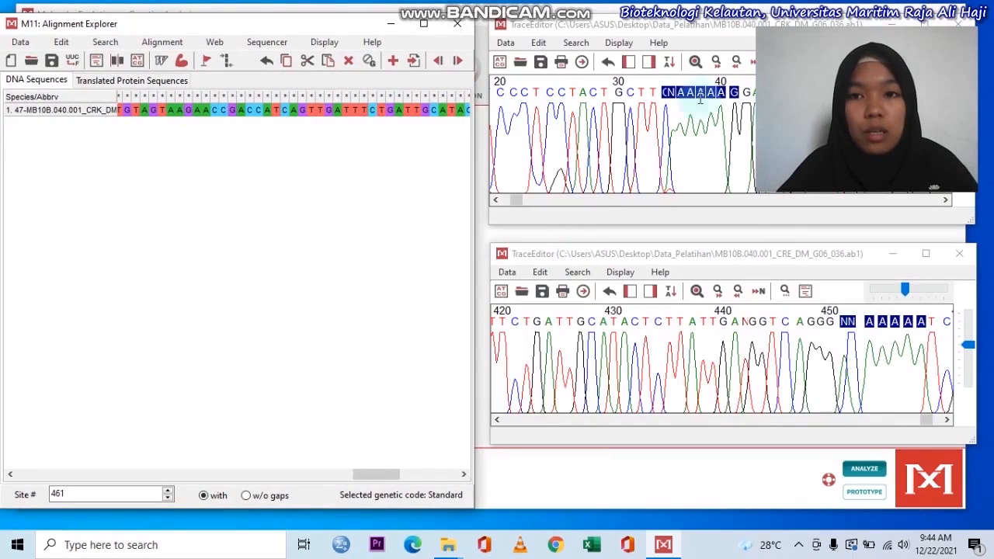
click(21, 43)
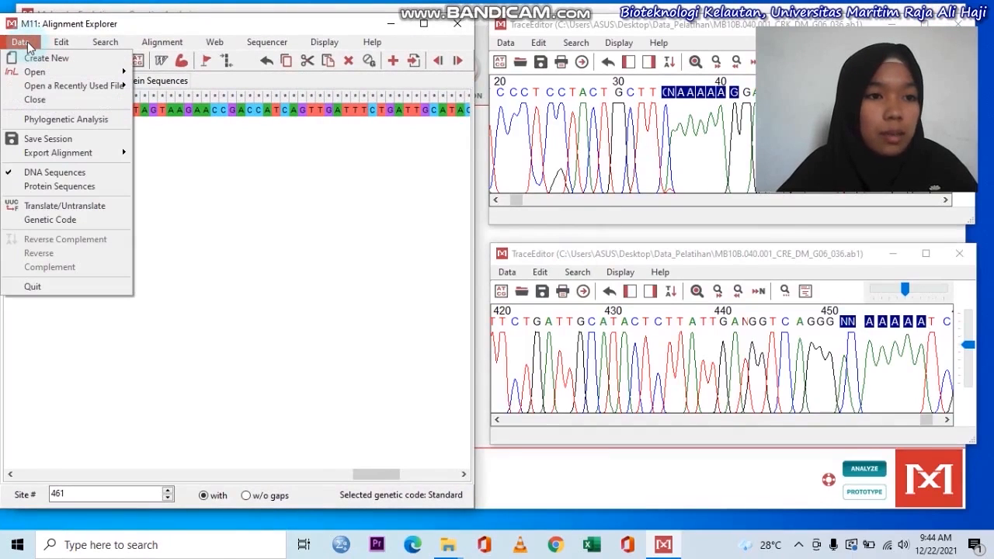
click(66, 139)
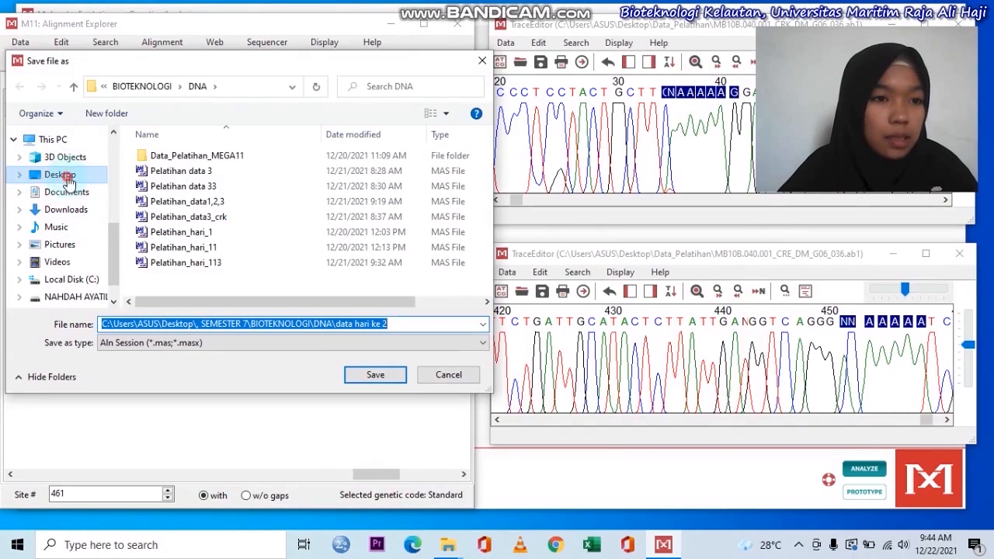
click(61, 174)
scroll(192, 225, down, 2)
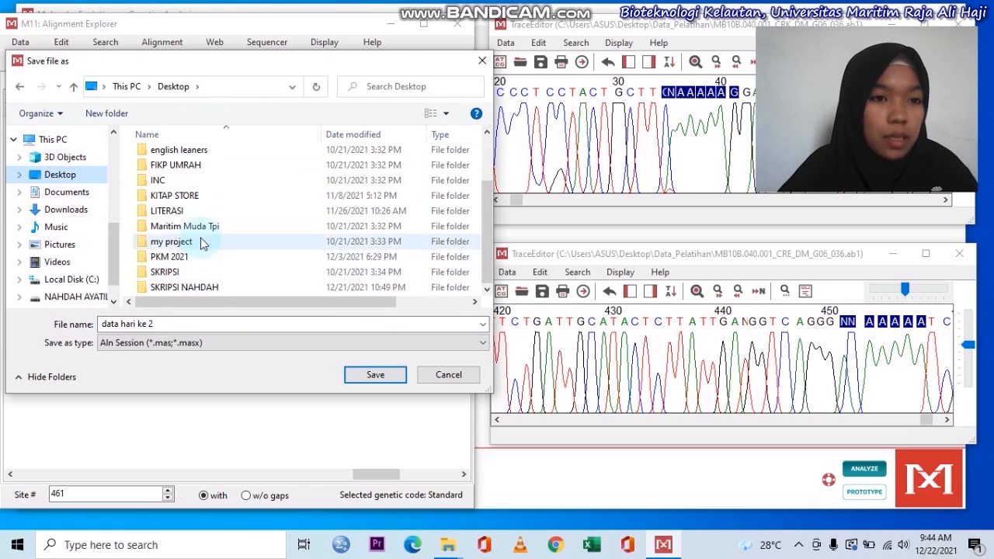
scroll(200, 242, up, 1)
double_click(204, 165)
double_click(201, 157)
Name the alignment session file data_1 and save it as an Aln Session
click(166, 325)
click(165, 325)
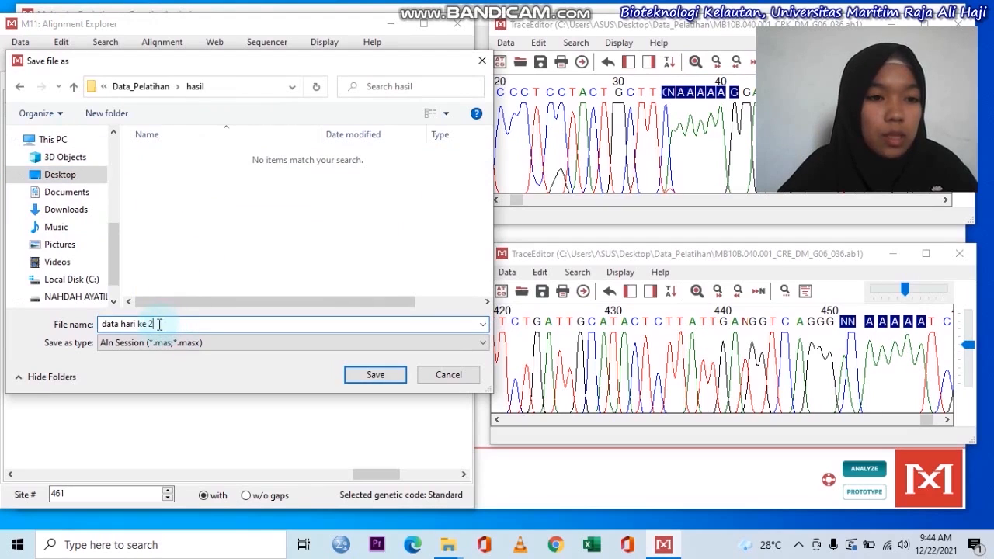
drag(152, 324, 122, 332)
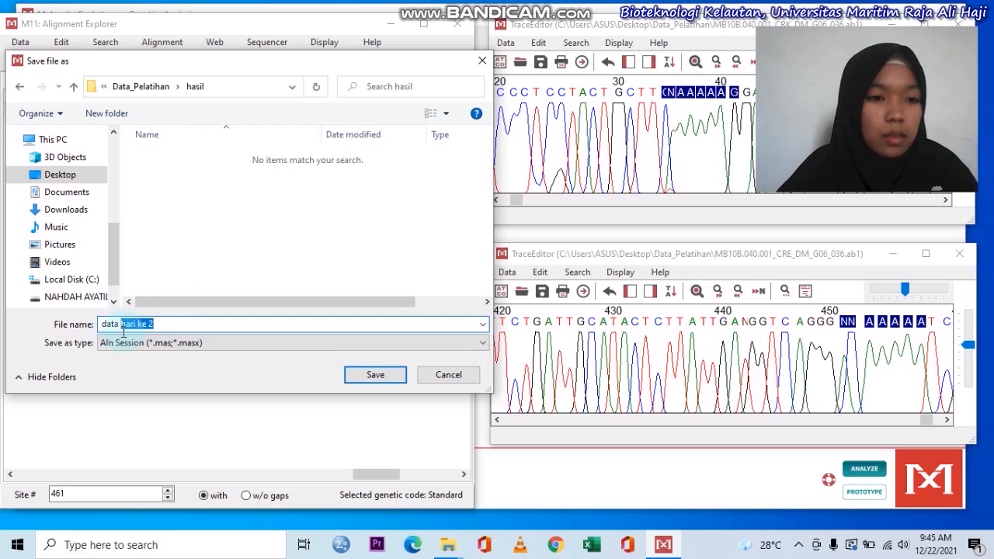
key(BackSpace)
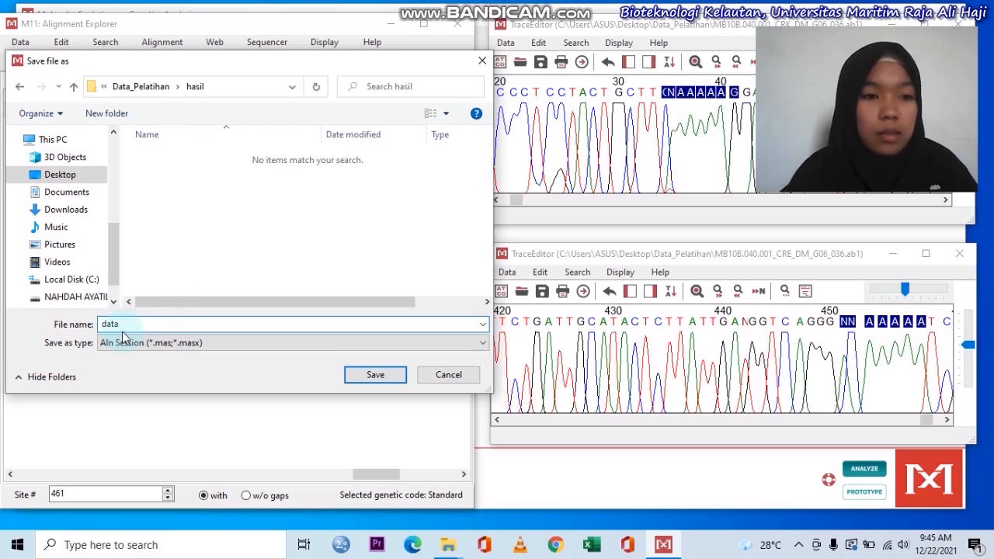
text(_1)
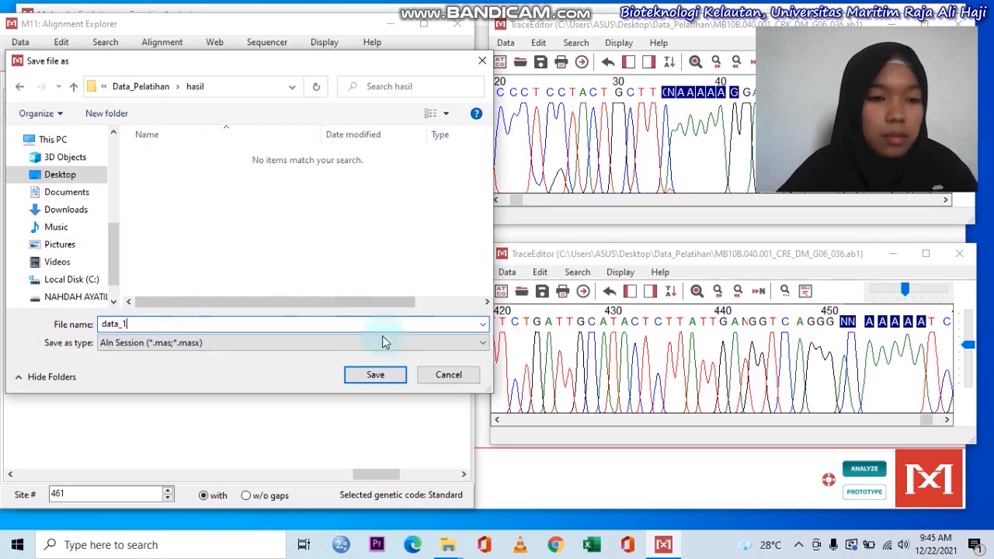
click(391, 377)
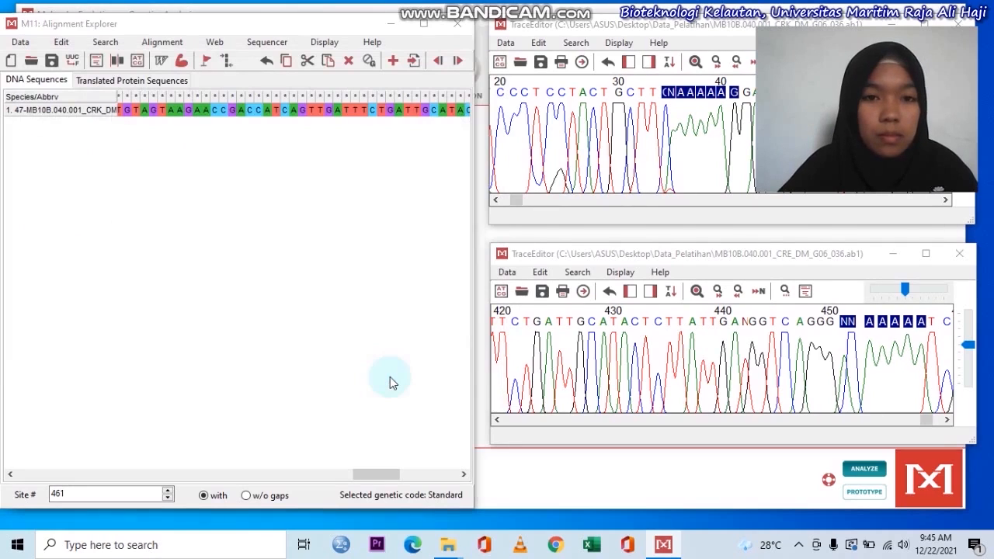
Close both trace editors without saving their data and maximize the alignment window
click(958, 24)
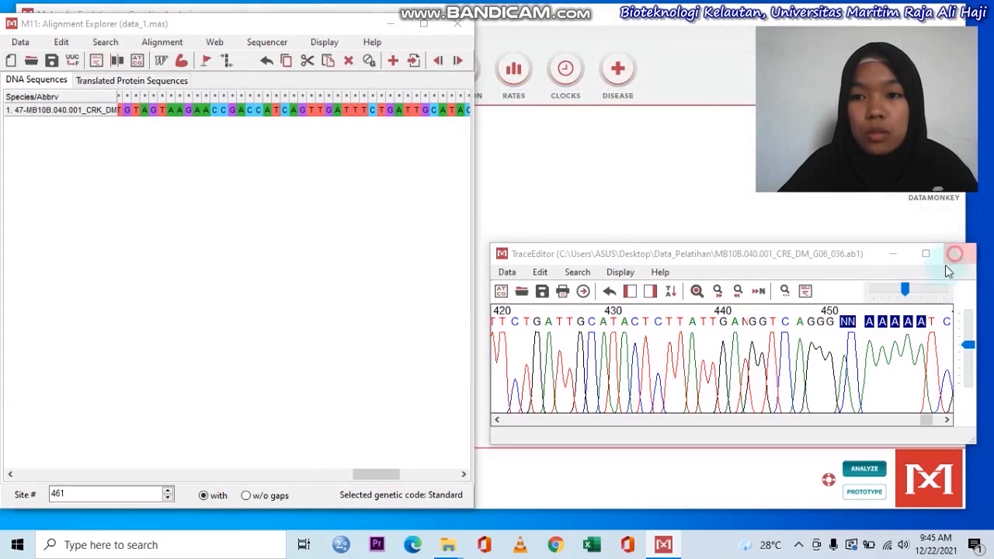
click(958, 253)
click(537, 277)
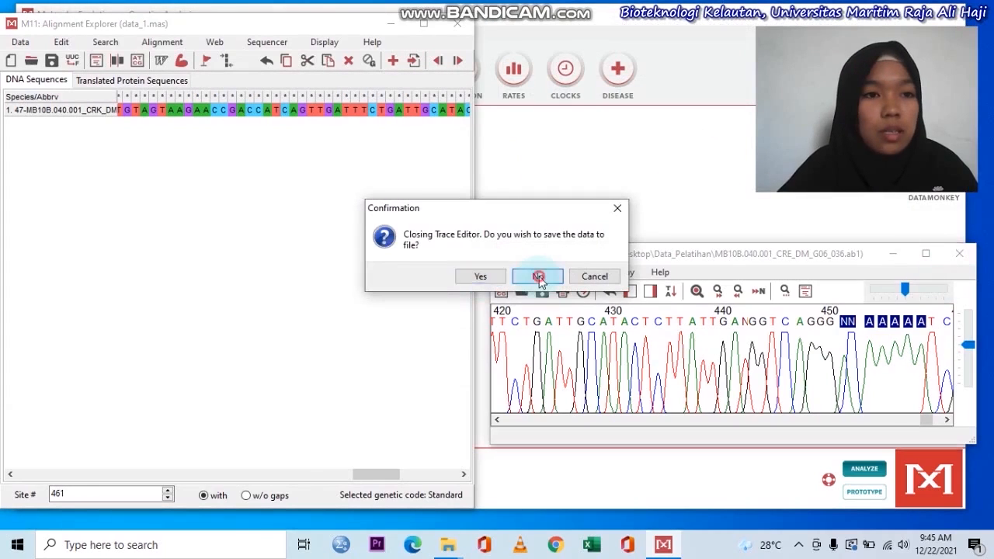
mouse_move(419, 53)
mouse_down()
mouse_move(451, 40)
mouse_move(413, 39)
mouse_up()
click(601, 36)
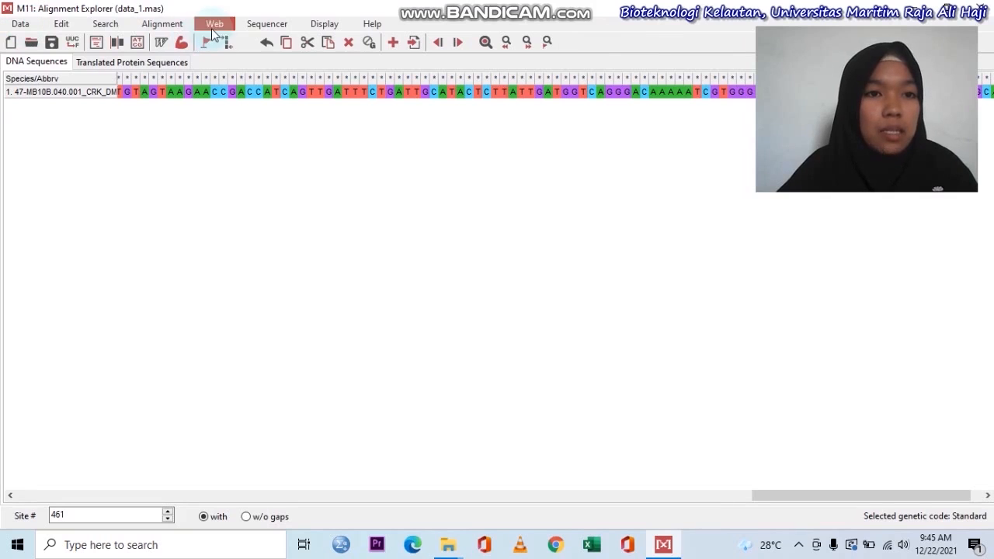
Run a nucleotide BLAST search on the whole CRK sequence, optimized for somewhat similar sequences (blastn)
click(88, 93)
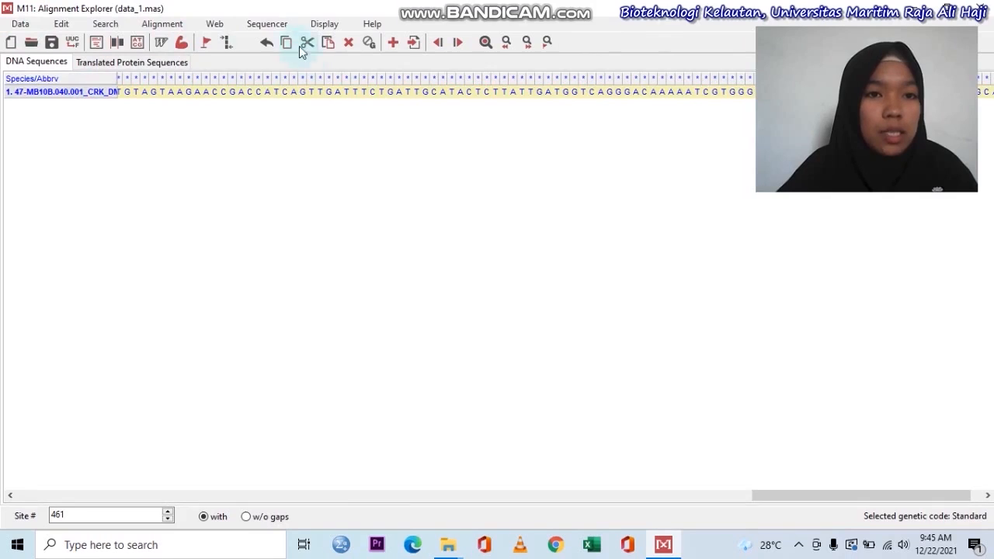
click(214, 24)
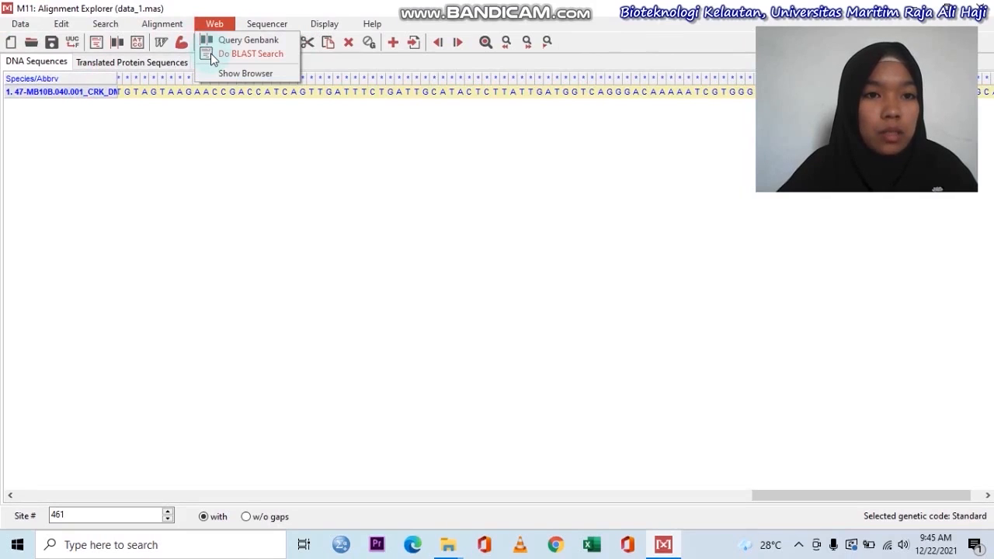
click(214, 56)
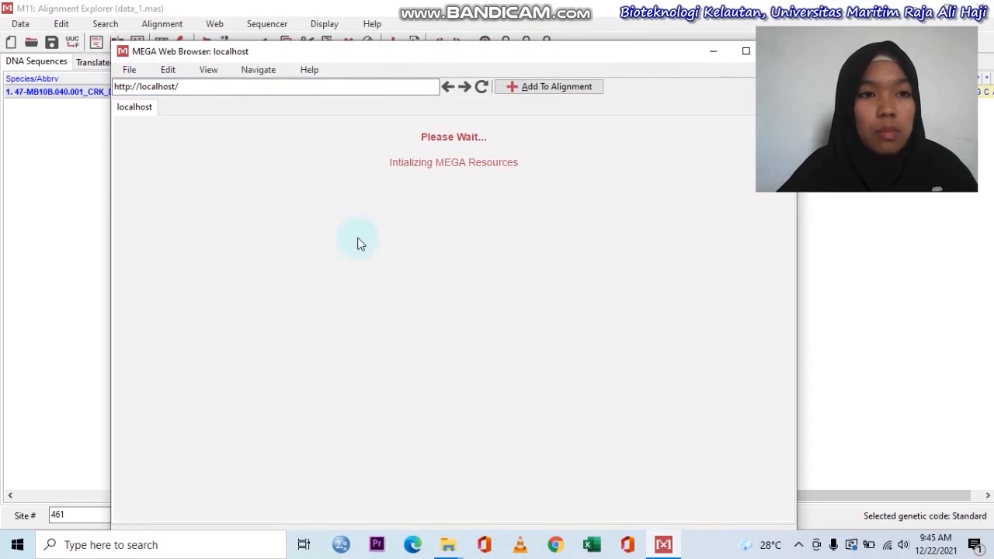
drag(494, 55, 489, 25)
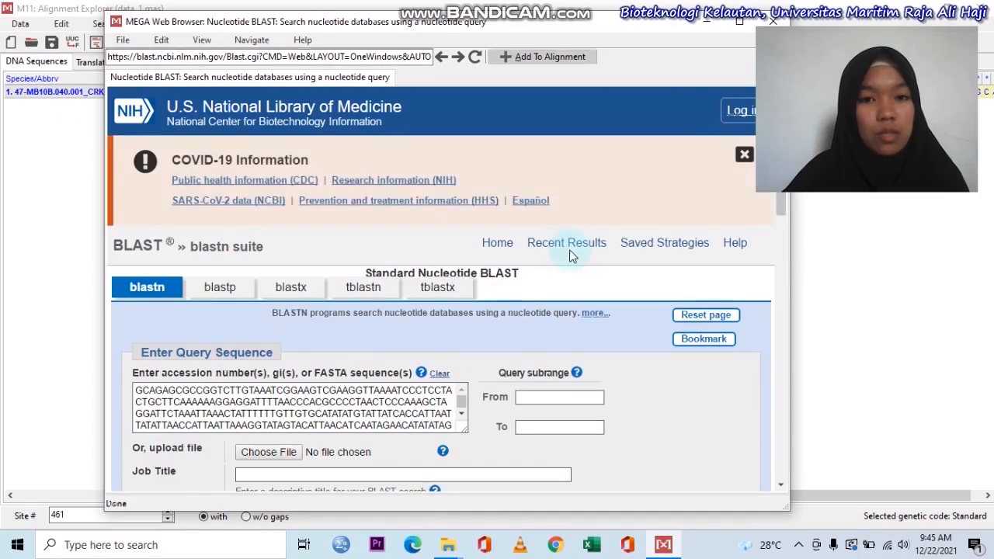
scroll(574, 249, down, 6)
scroll(544, 281, down, 4)
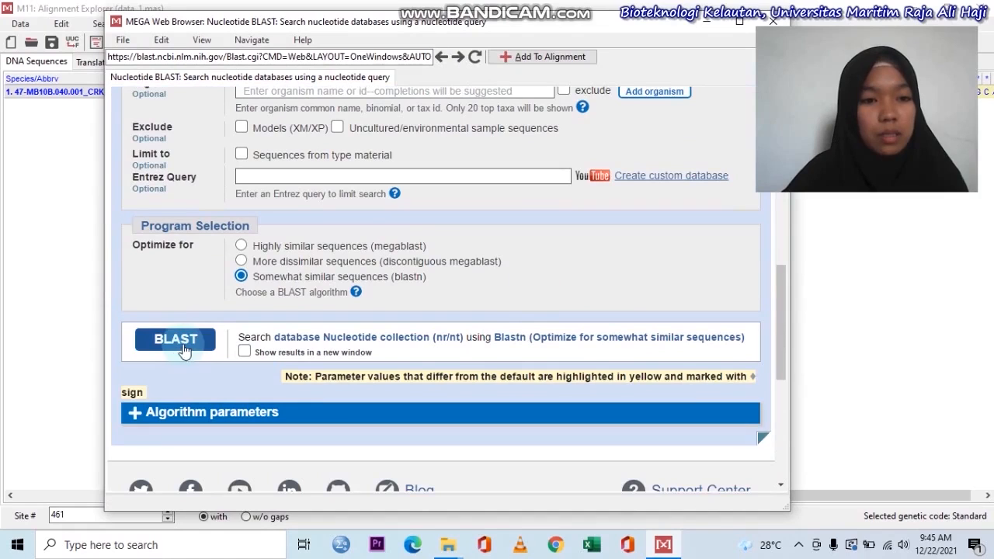
click(184, 346)
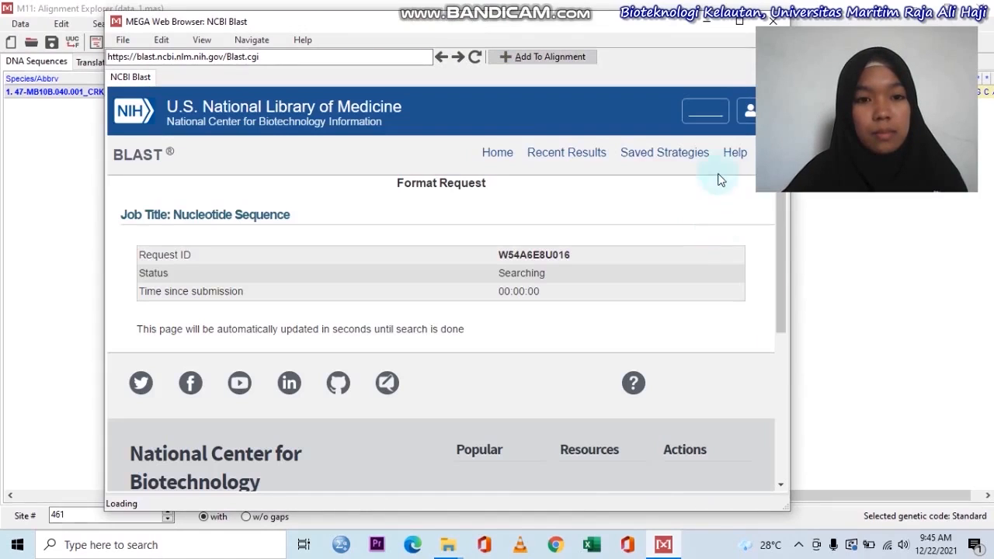
Examine the BLAST hits for matching species, scores, query cover and percent identity in the maximized browser, and close it
click(741, 24)
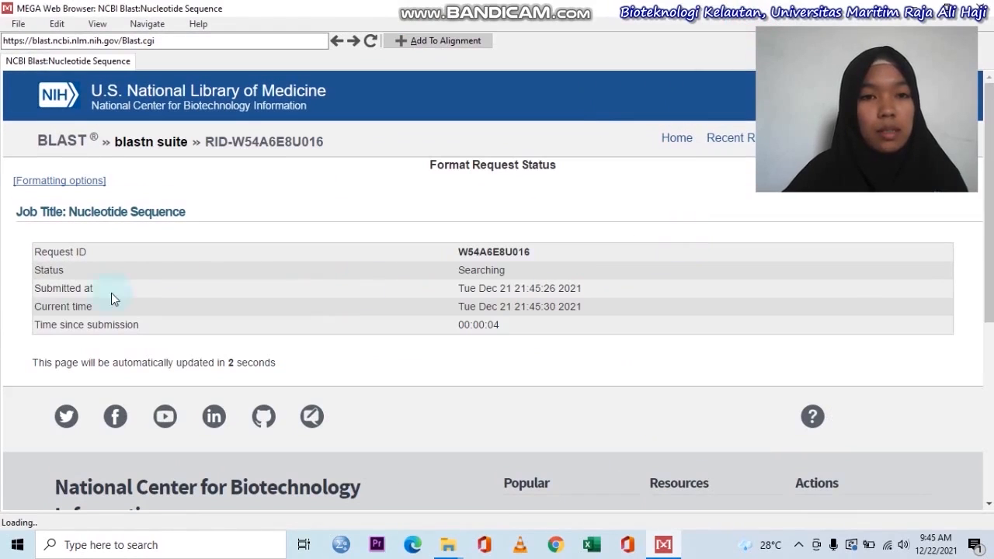
scroll(393, 290, down, 3)
scroll(476, 286, up, 3)
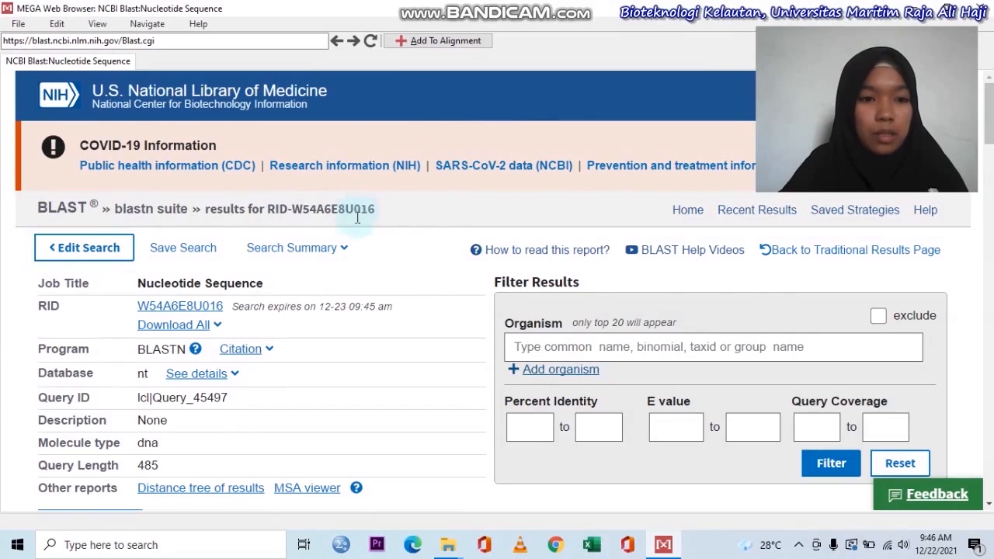
scroll(357, 218, down, 5)
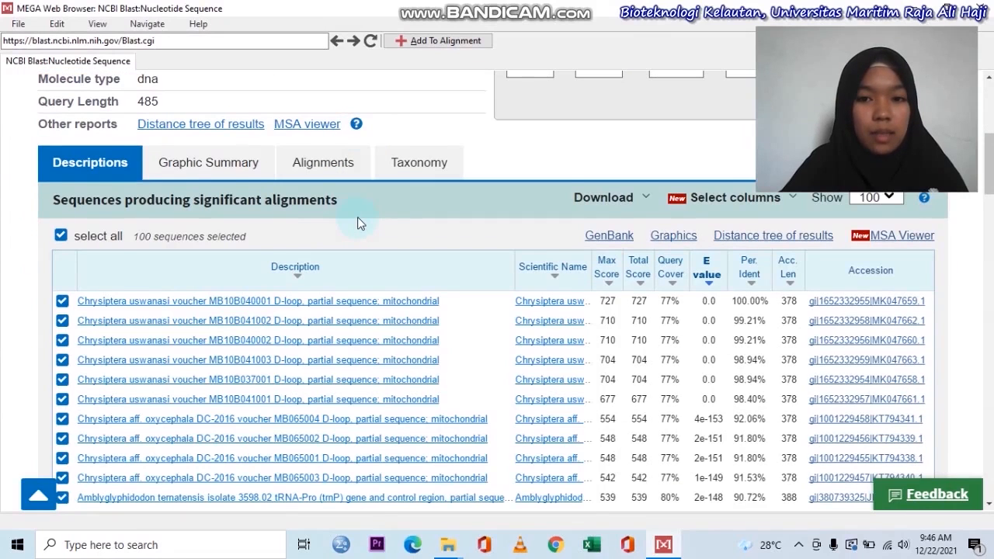
scroll(358, 223, down, 1)
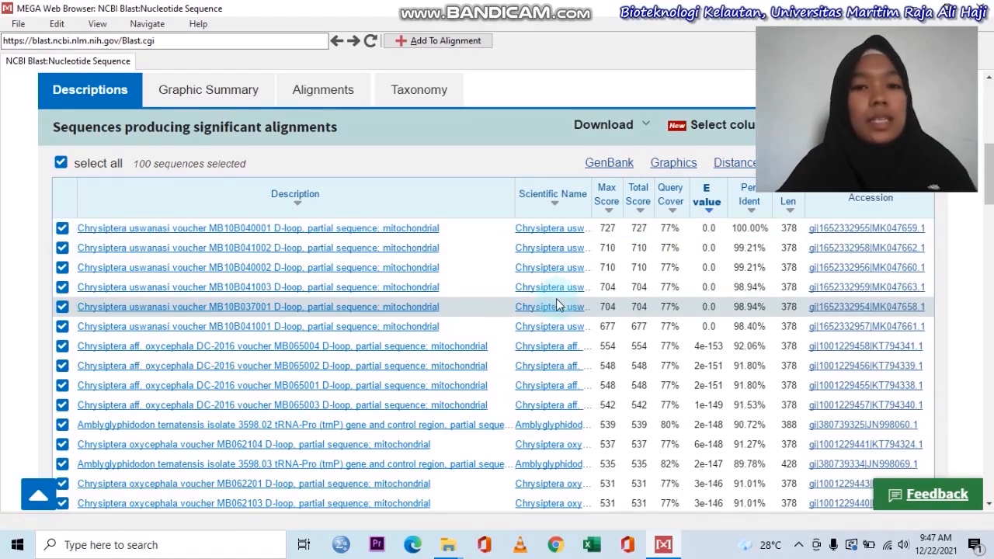
scroll(559, 299, down, 3)
scroll(561, 289, up, 10)
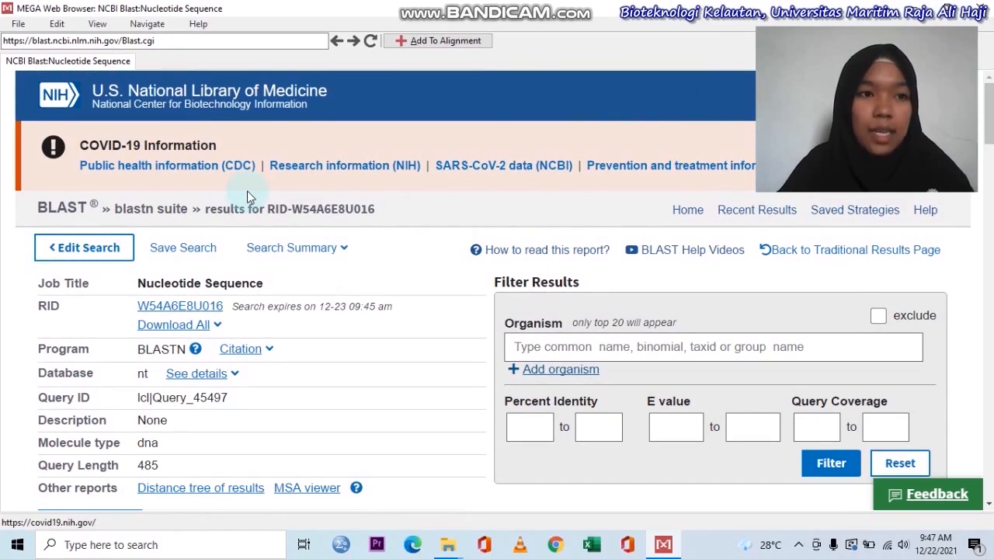
click(982, 8)
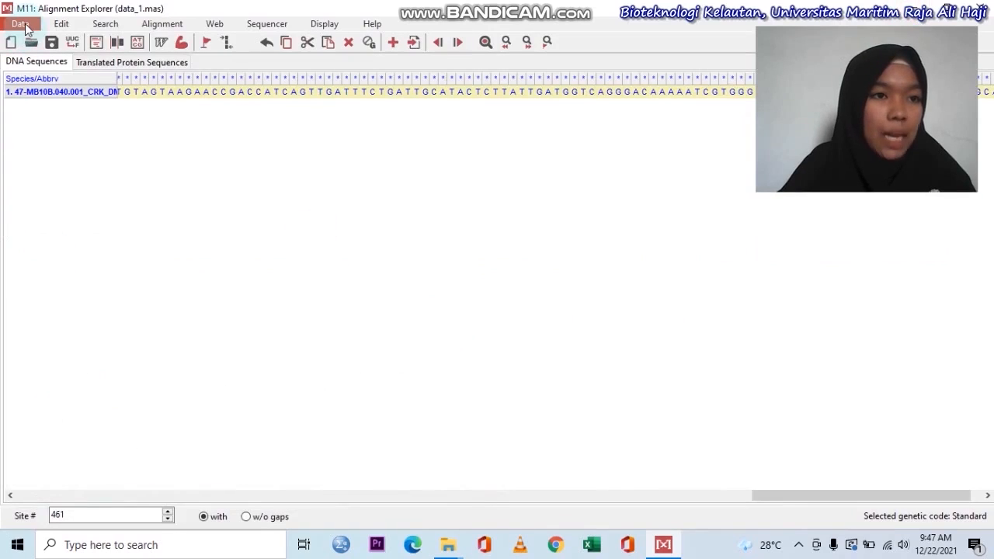
click(911, 8)
click(204, 239)
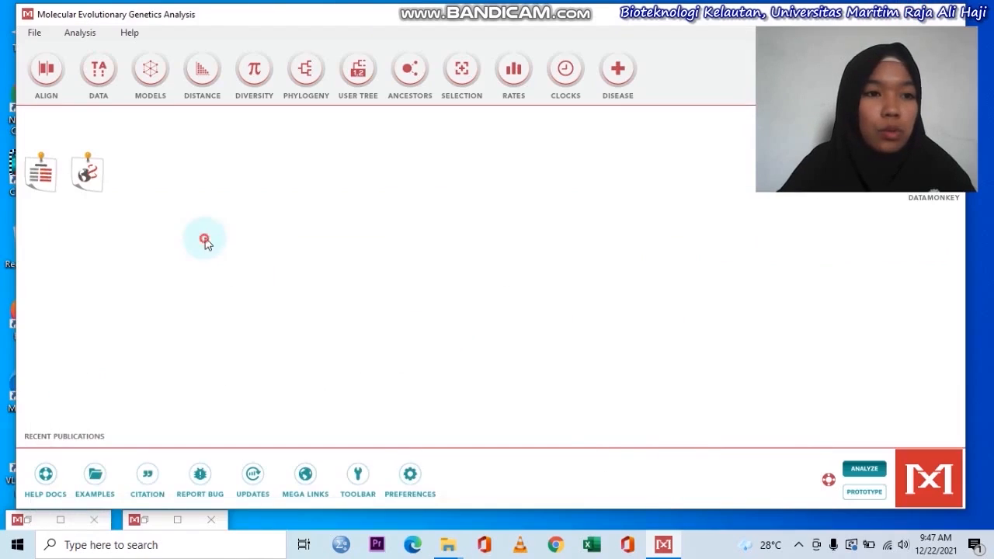
click(35, 33)
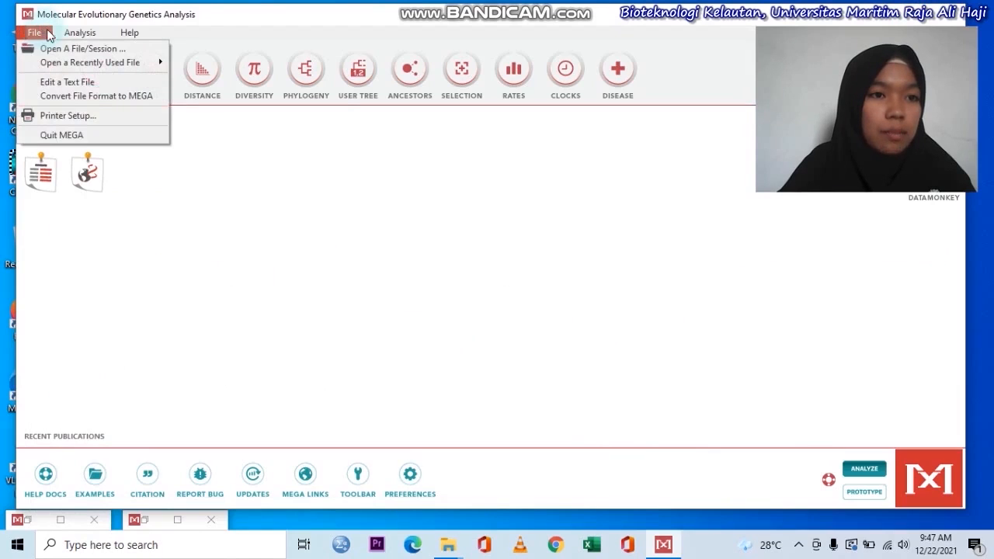
click(43, 49)
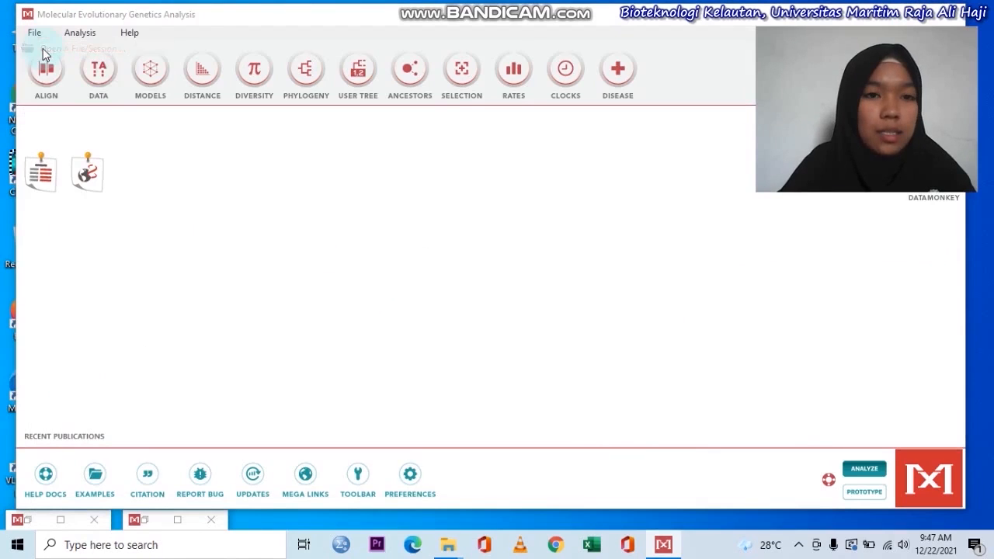
click(173, 82)
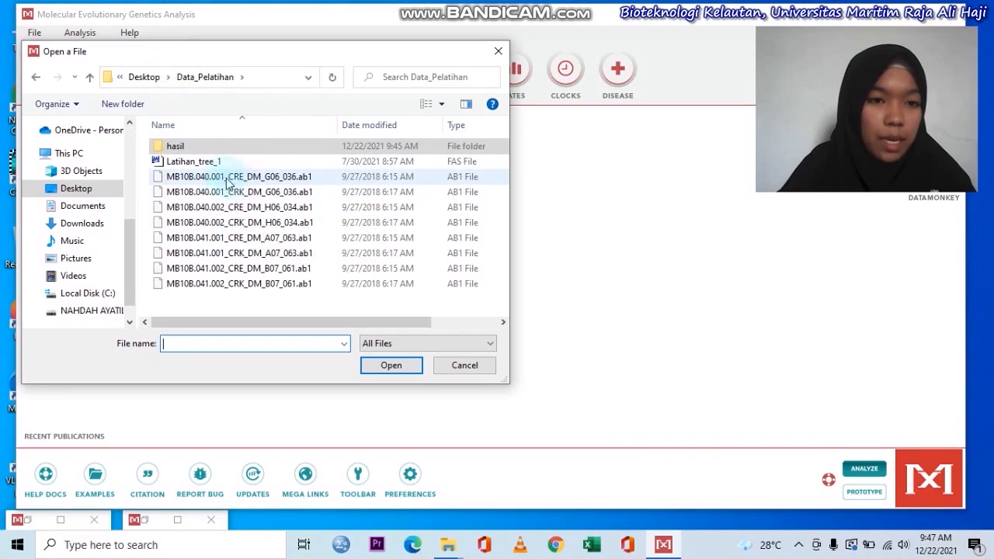
click(230, 225)
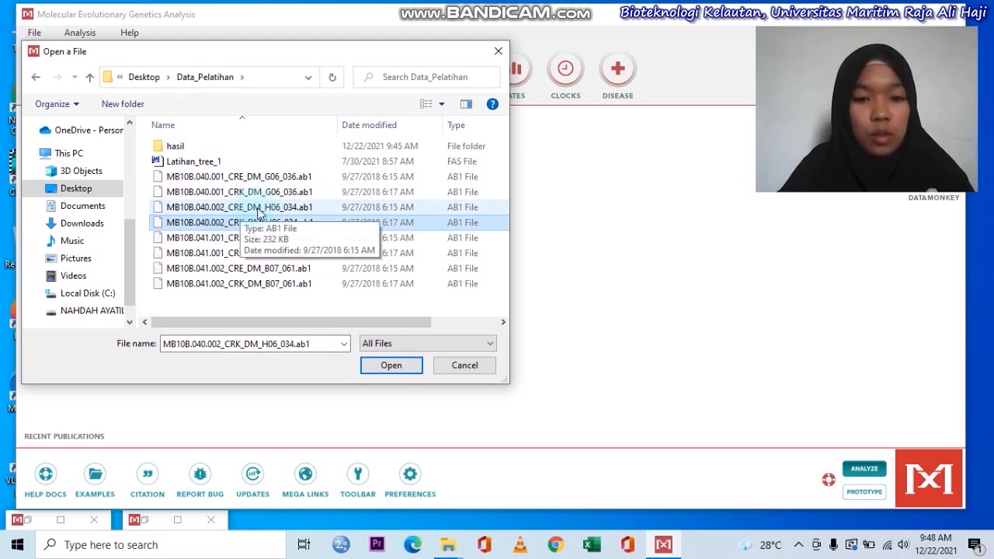
click(667, 214)
click(499, 56)
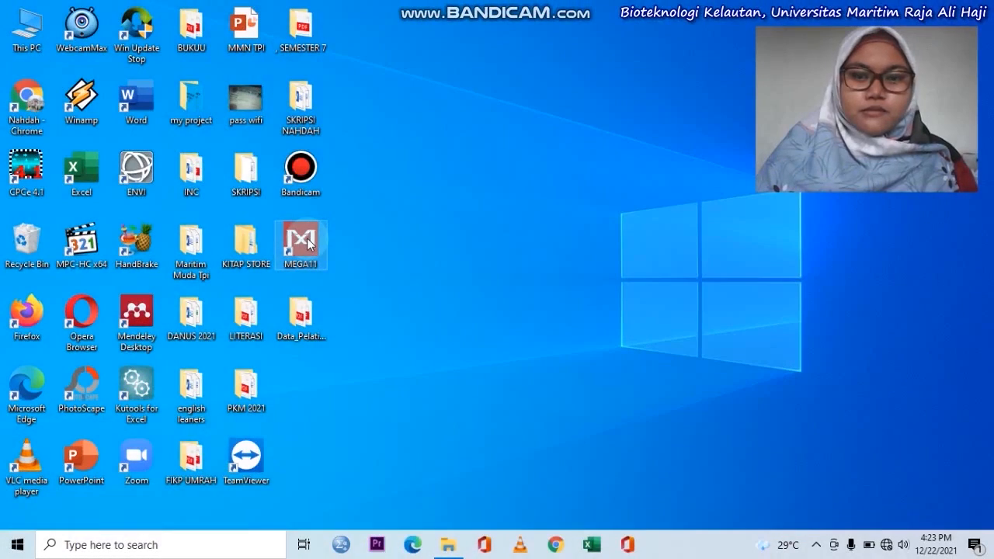
Launch MEGA11 and load the Latihan_tree_1 FASTA file for a Neighbor-Joining tree, as non-protein-coding nucleotide data
double_click(301, 244)
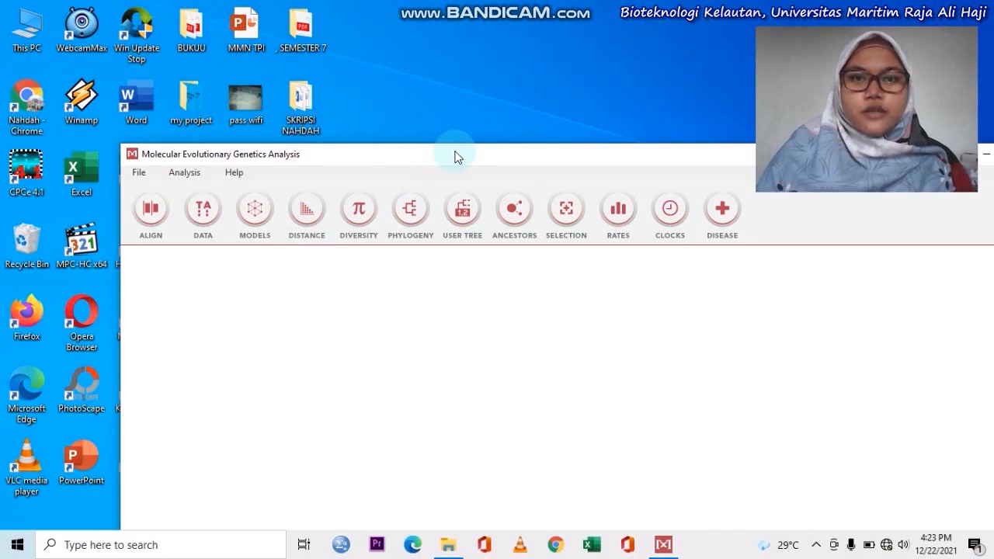
drag(456, 153, 418, 55)
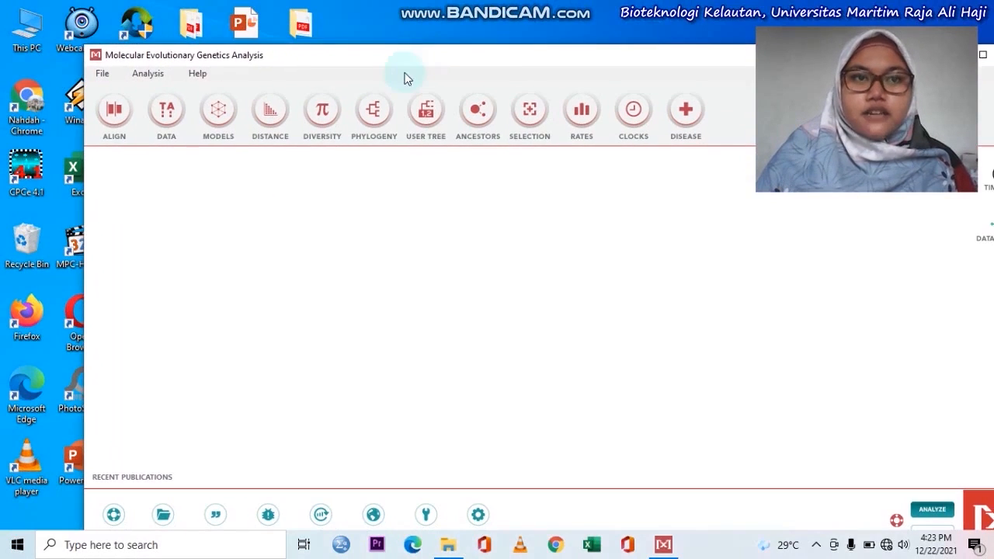
click(373, 113)
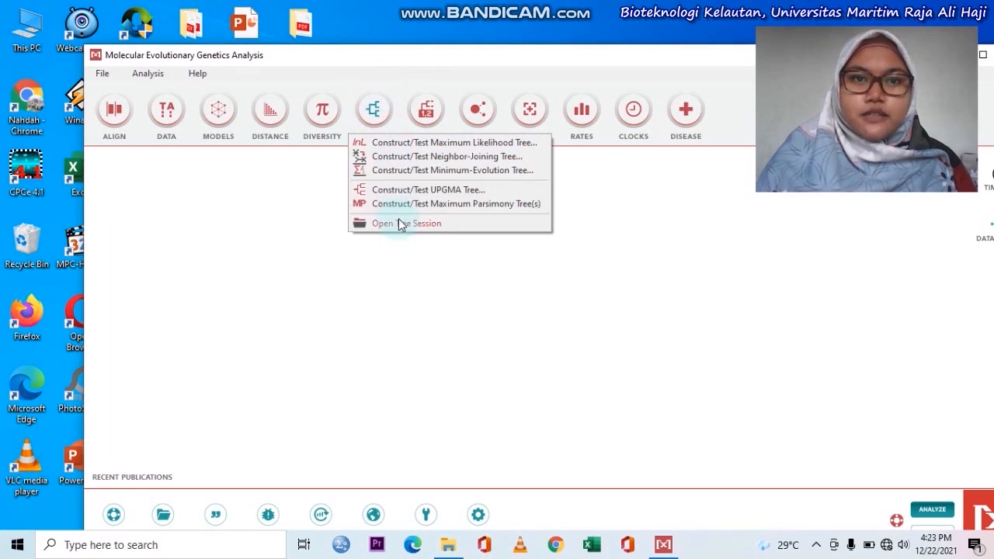
click(402, 159)
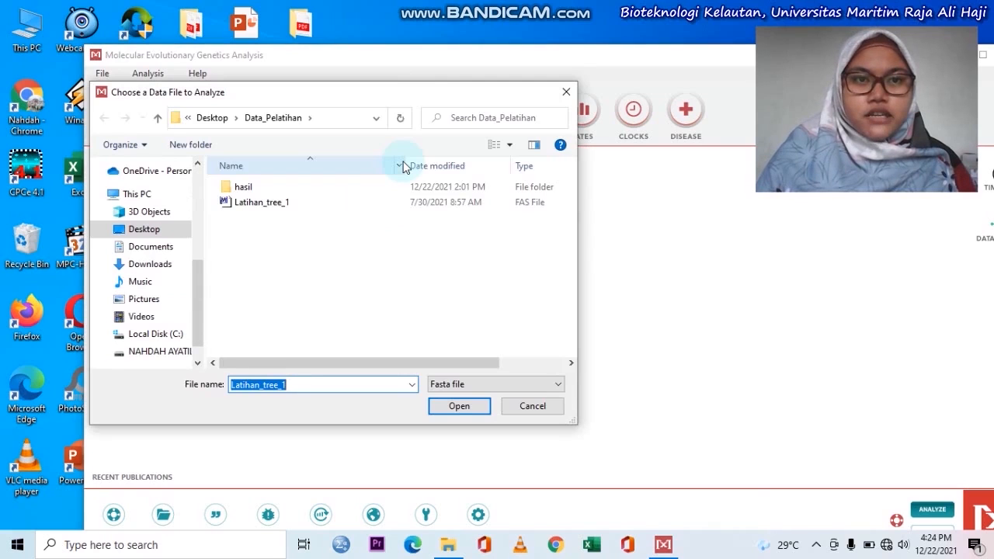
click(337, 208)
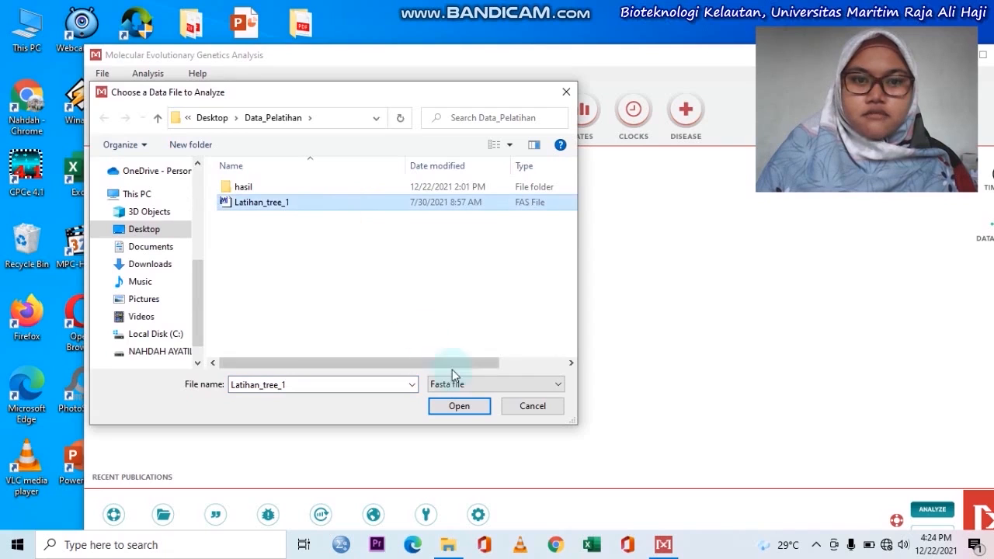
click(446, 415)
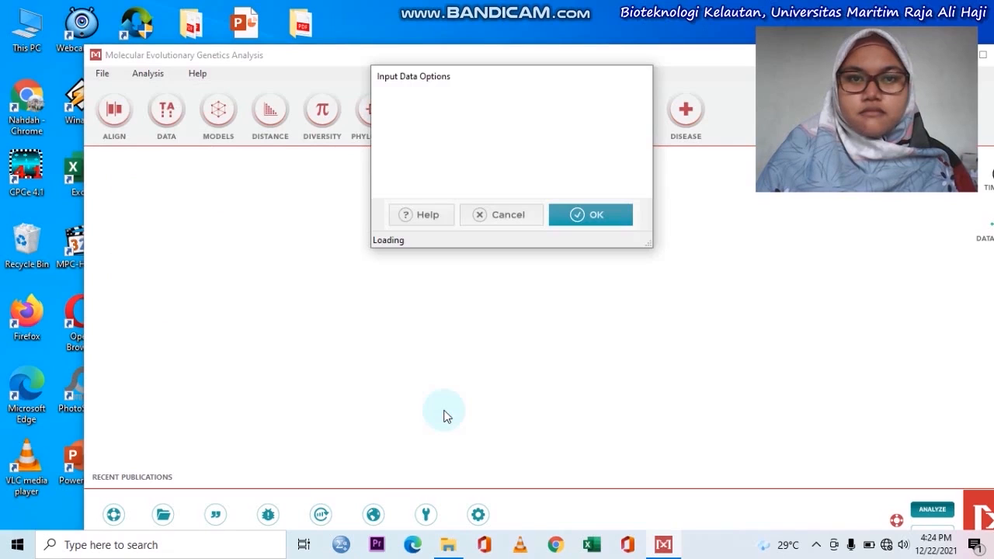
click(609, 216)
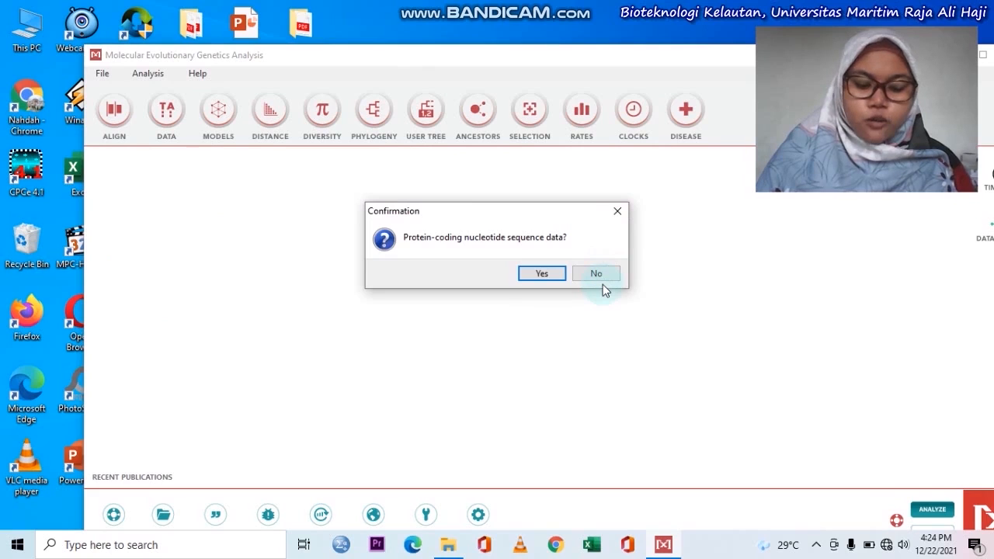
click(598, 278)
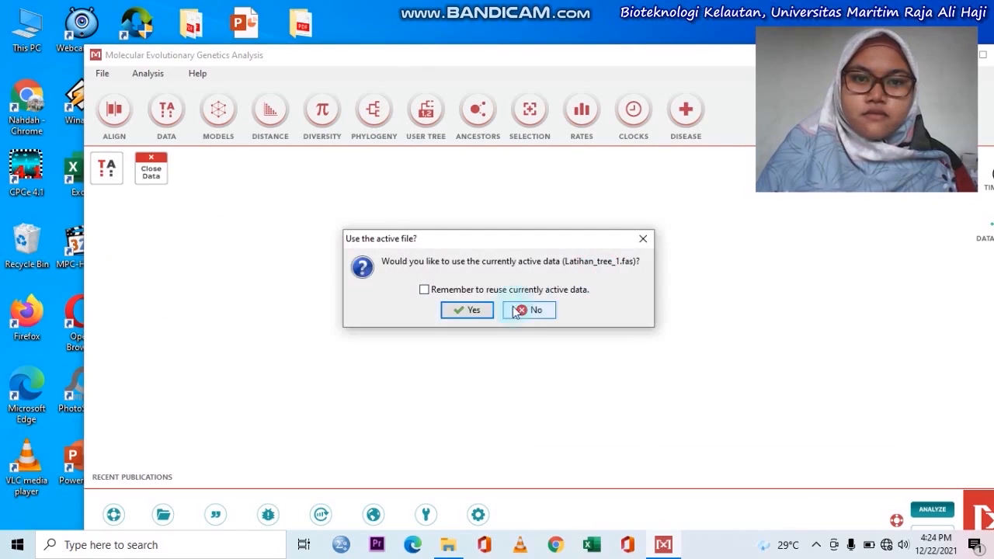
Build the Neighbor-Joining tree with 1000 bootstrap replications, p-distance and pairwise deletion, and show its bootstrap consensus tree in an enlarged window
click(473, 311)
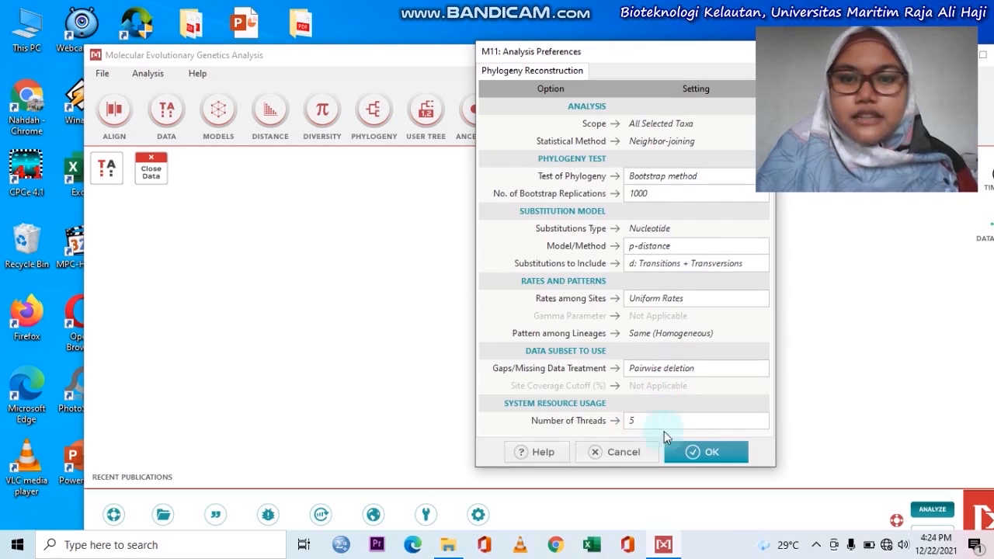
click(695, 456)
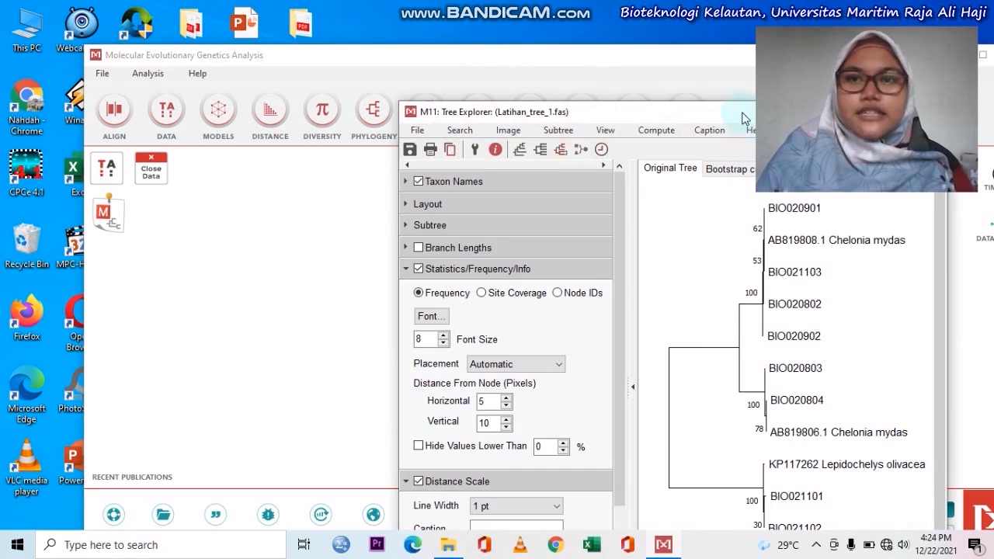
drag(739, 111, 634, 35)
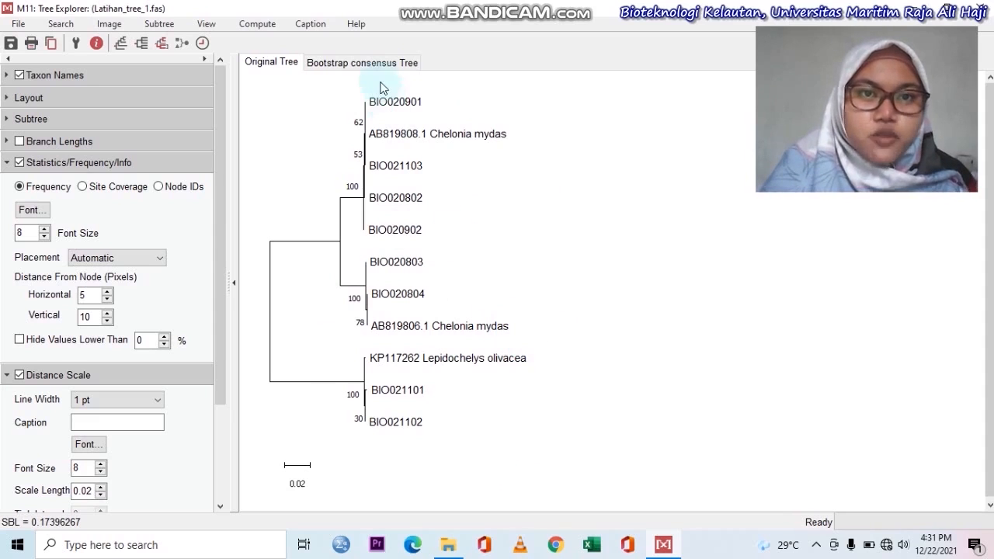
click(364, 63)
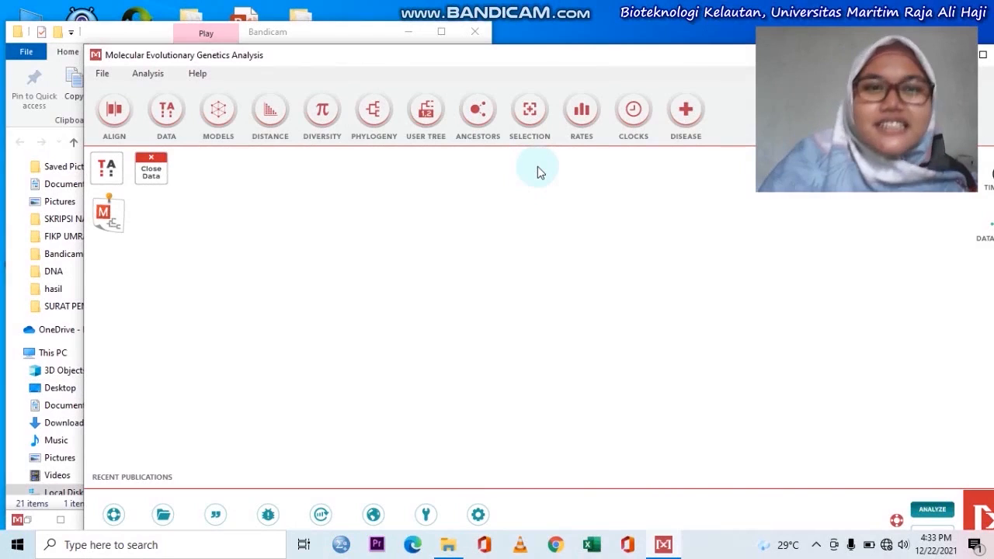
Compute pairwise distances for the active data with 1000 bootstrap replications, p-distance and pairwise deletion, and maximize the resulting matrix
click(271, 113)
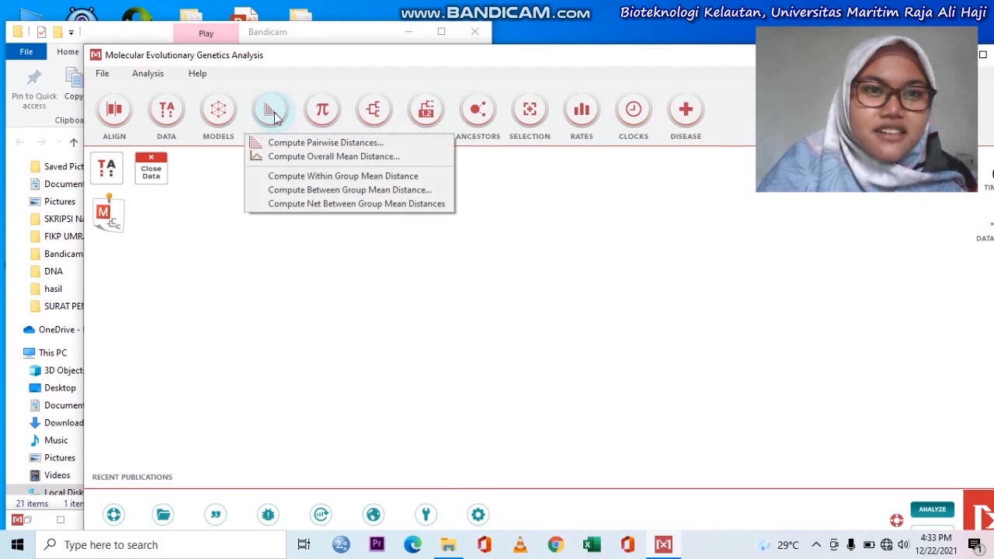
click(290, 144)
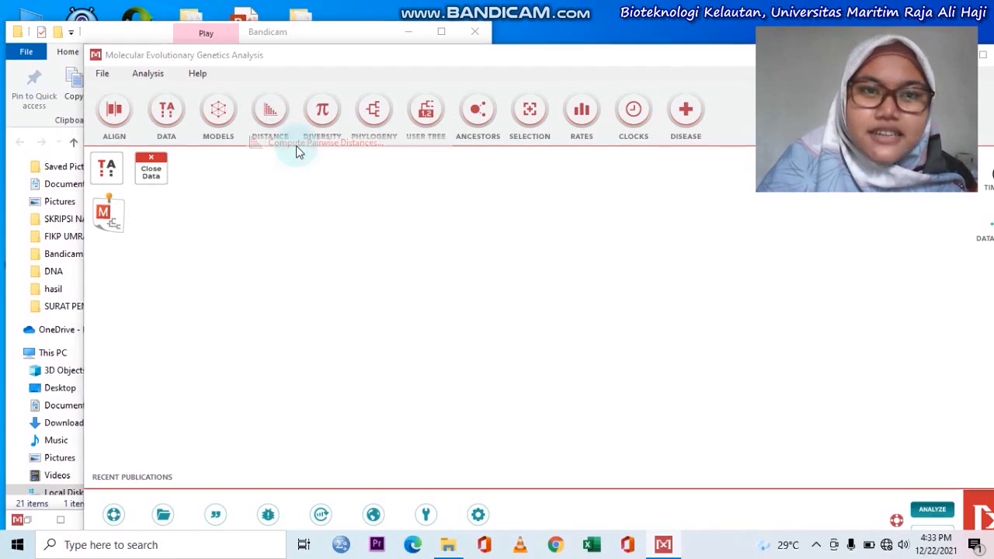
click(457, 317)
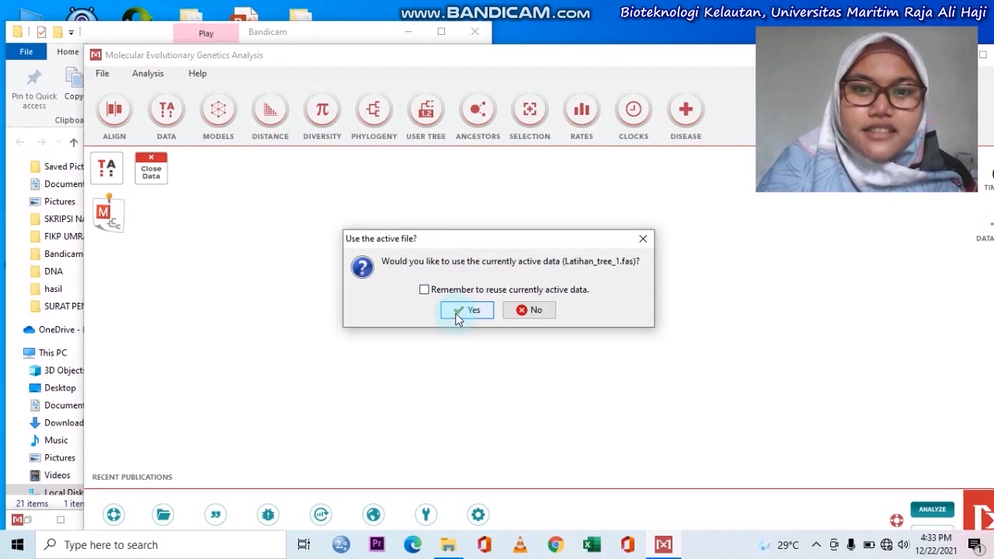
click(457, 317)
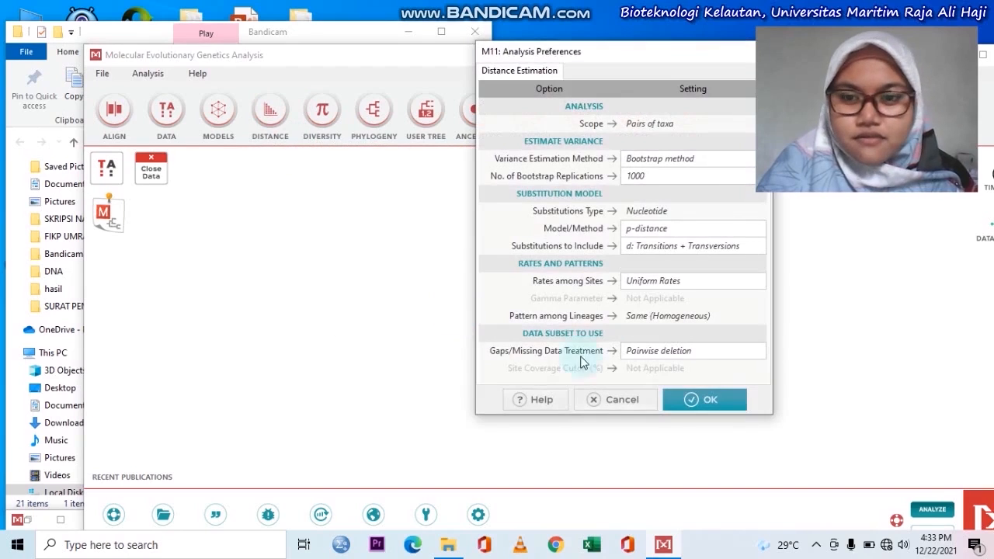
click(703, 400)
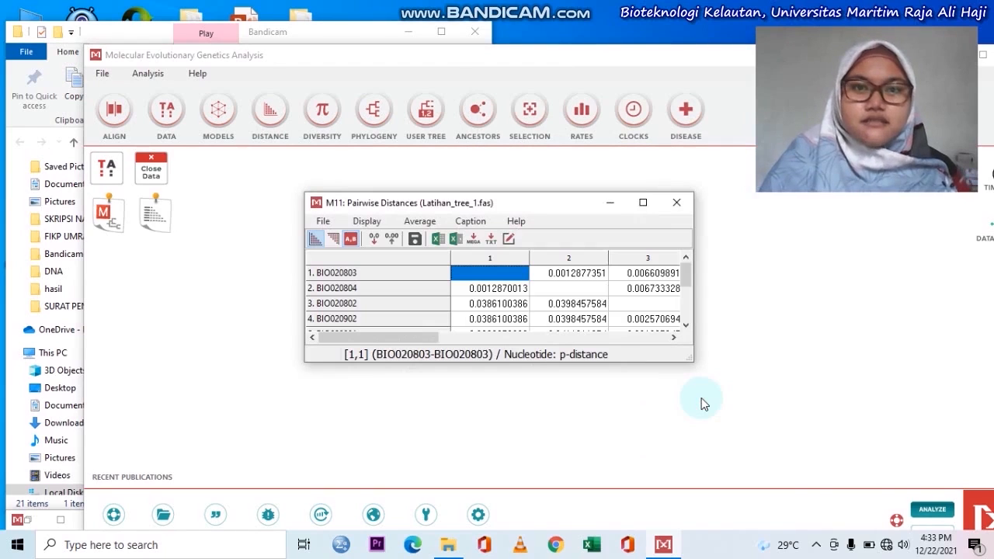
click(643, 206)
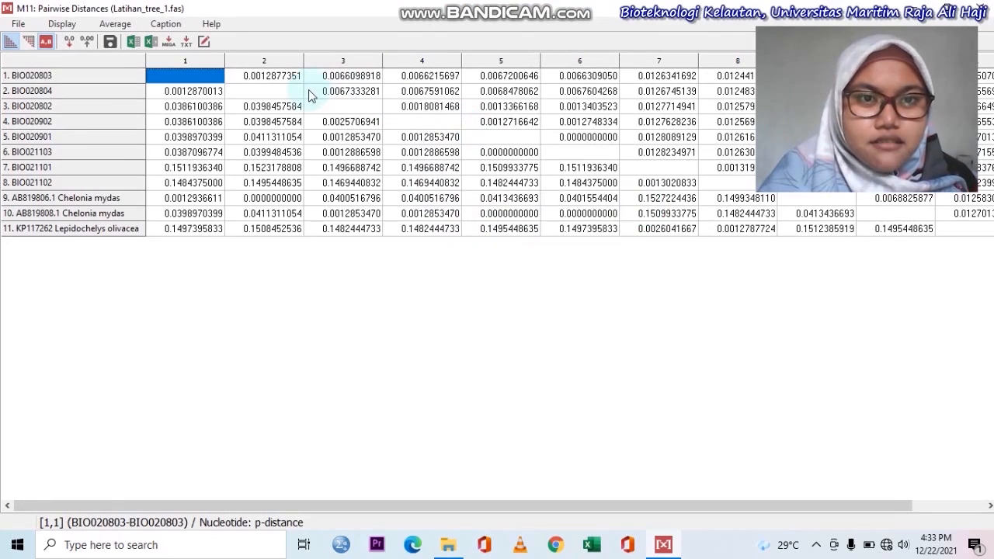
Export the distances as a lower-left matrix to an Excel workbook with 10 decimal places and inspect the exported values
click(133, 41)
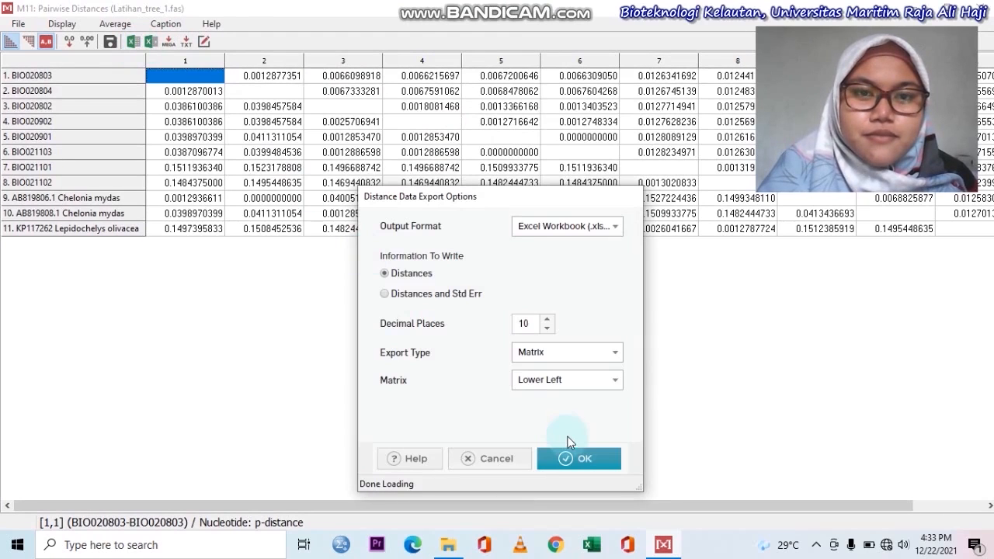
click(569, 461)
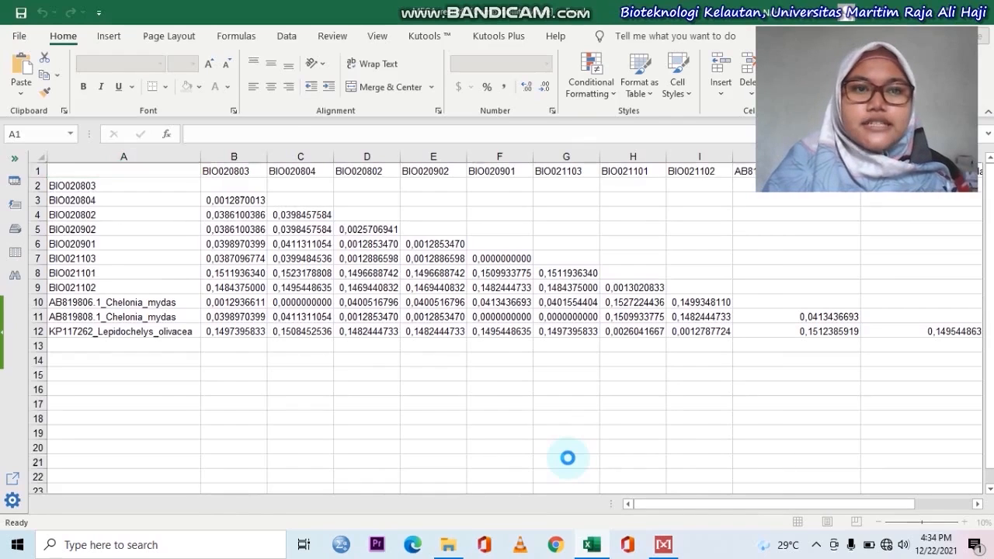
click(242, 199)
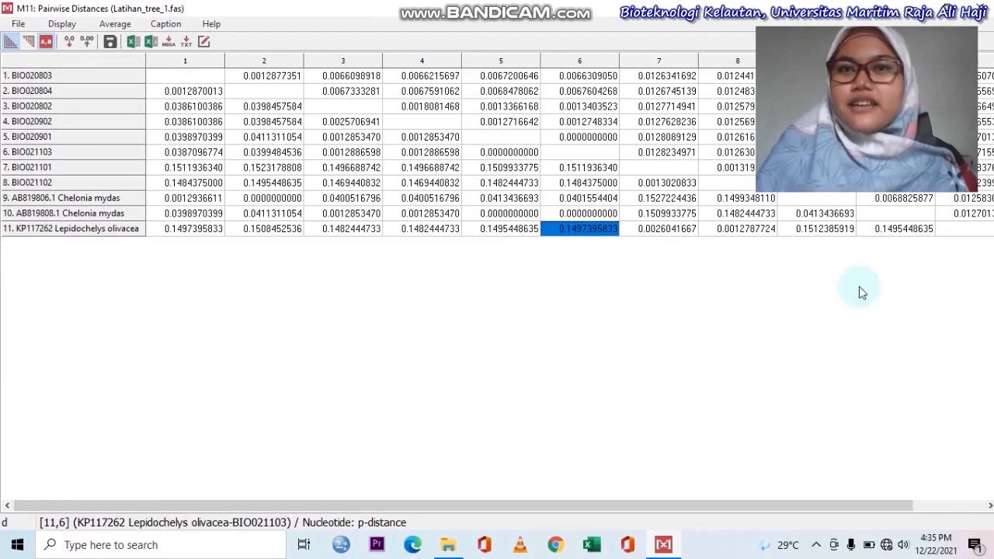
Restore and minimize the pairwise distances window, and open the taxa and groups editor for the active data
click(946, 15)
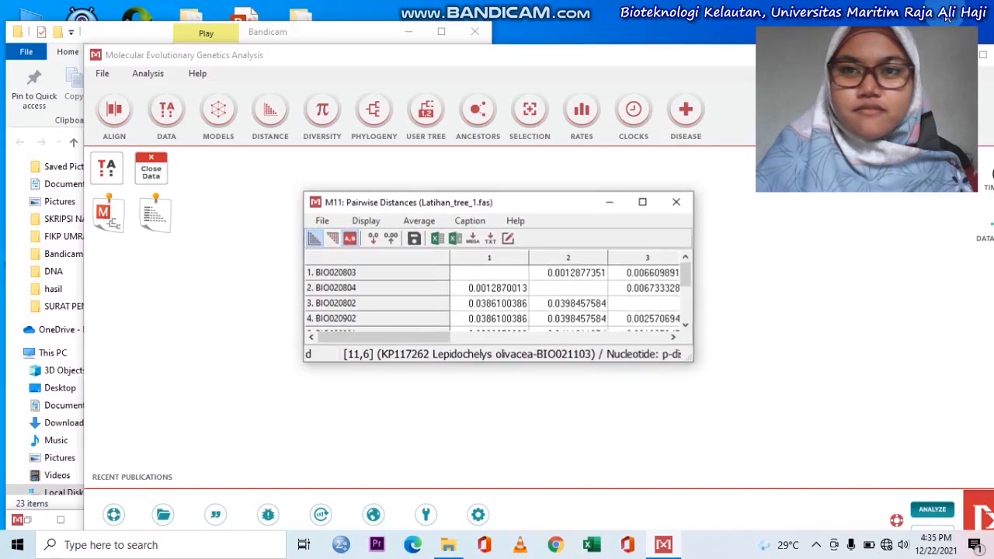
click(609, 205)
click(159, 115)
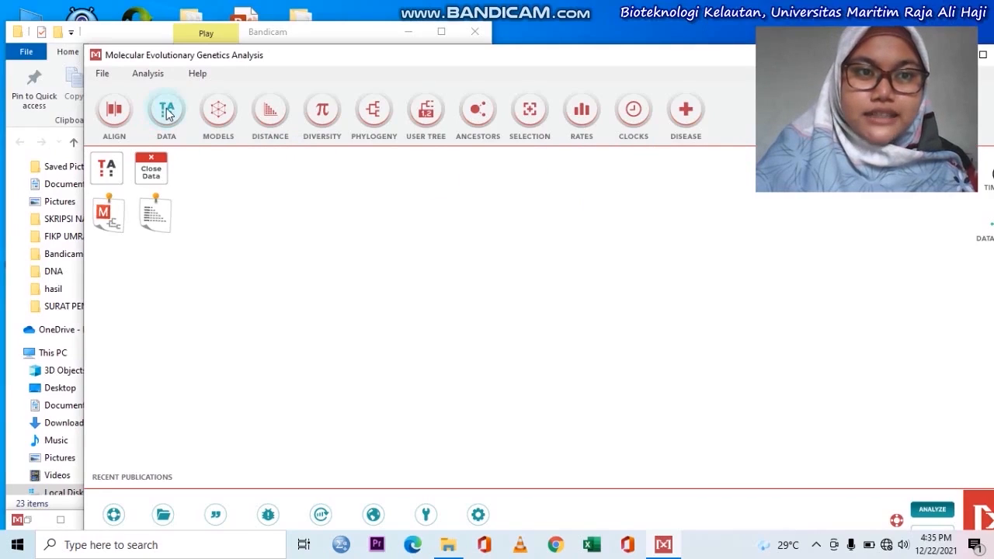
click(211, 251)
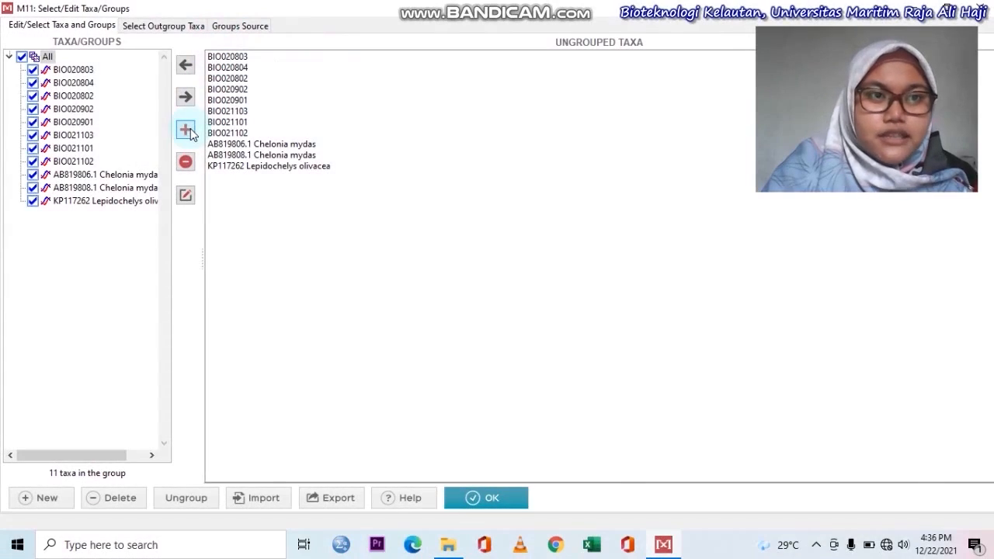
Create a first taxa group with its default name, assign BIO020901 to it and expand the group
click(186, 131)
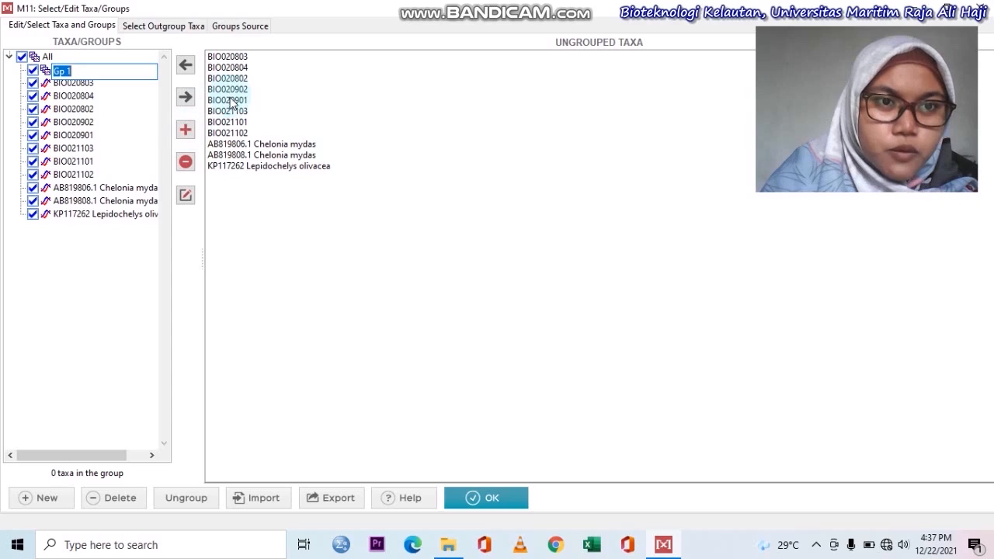
click(233, 100)
click(64, 62)
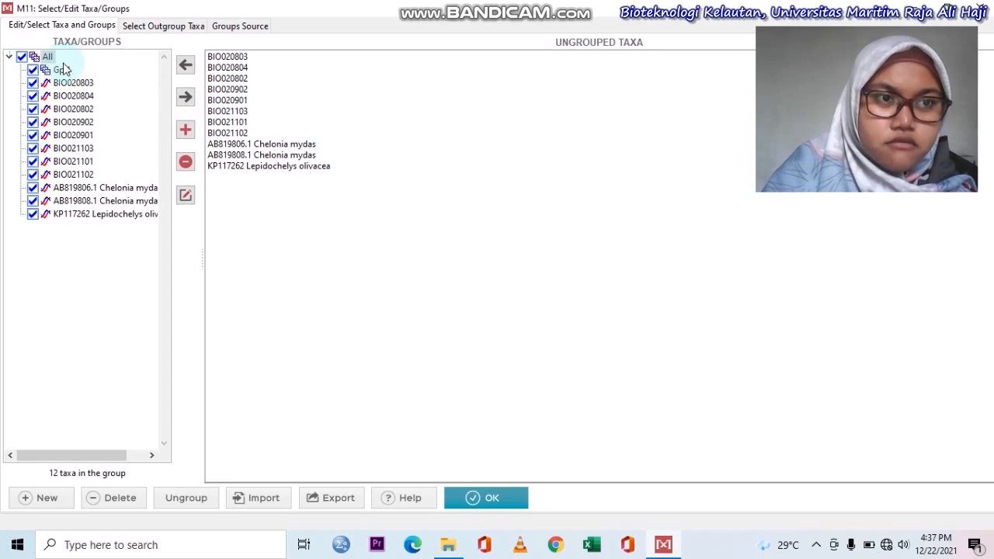
click(233, 100)
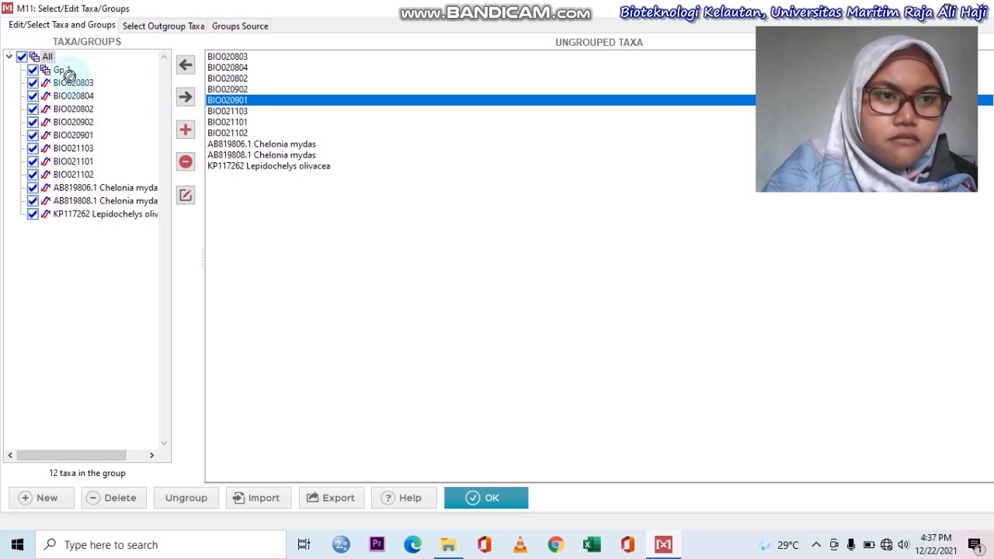
drag(61, 71, 63, 70)
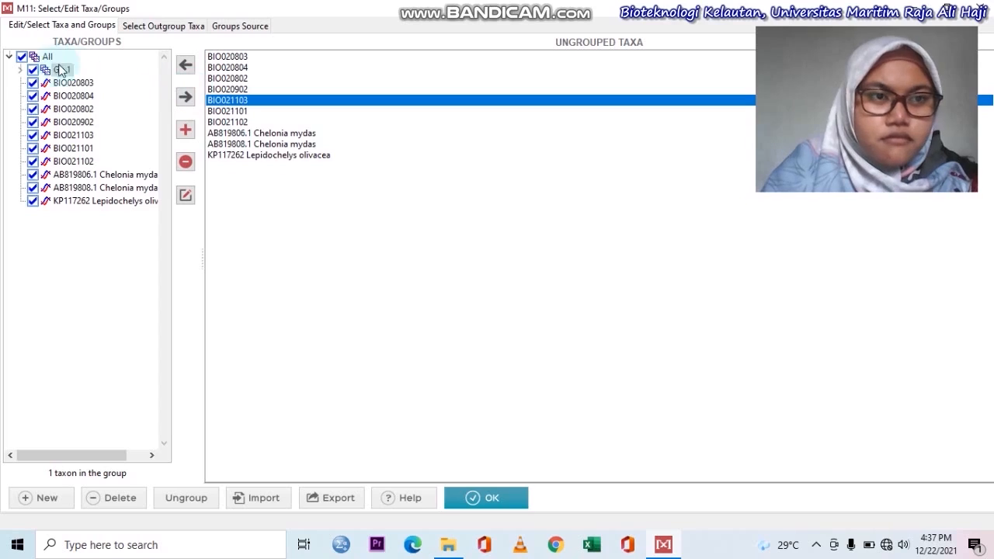
click(20, 70)
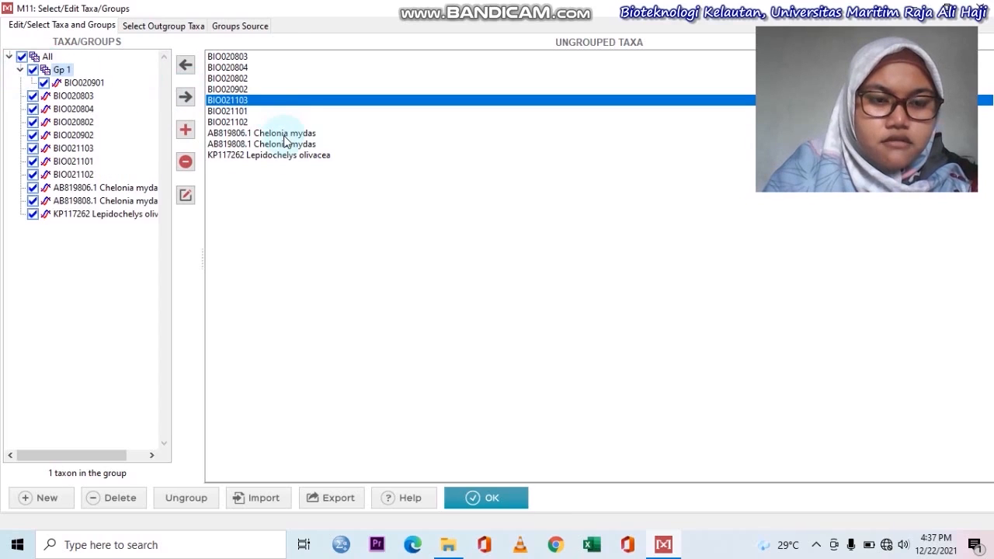
Assign AB819806.1 Chelonia mydas, BIO021103, BIO020802 and BIO020902 to the first taxa group
drag(284, 136, 66, 74)
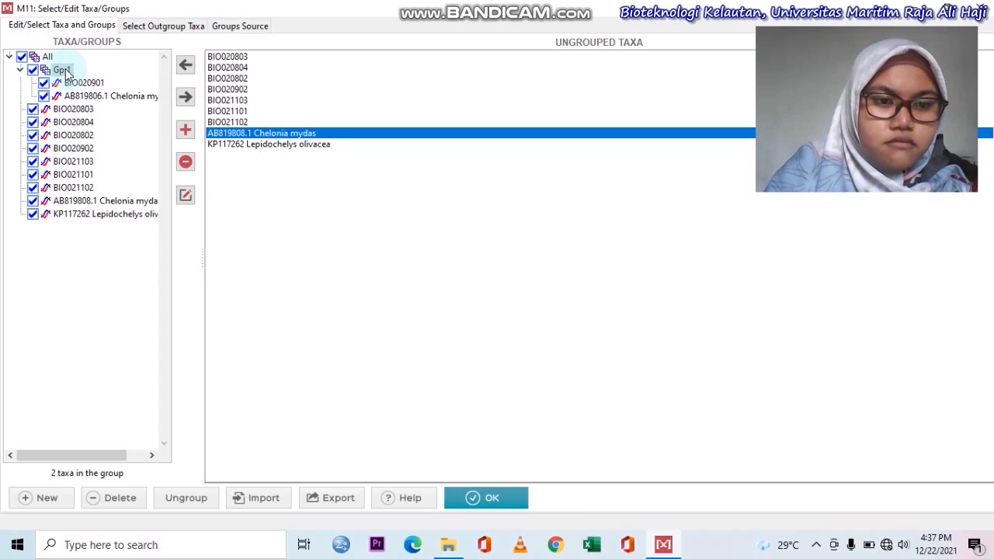
click(240, 92)
drag(241, 101, 62, 72)
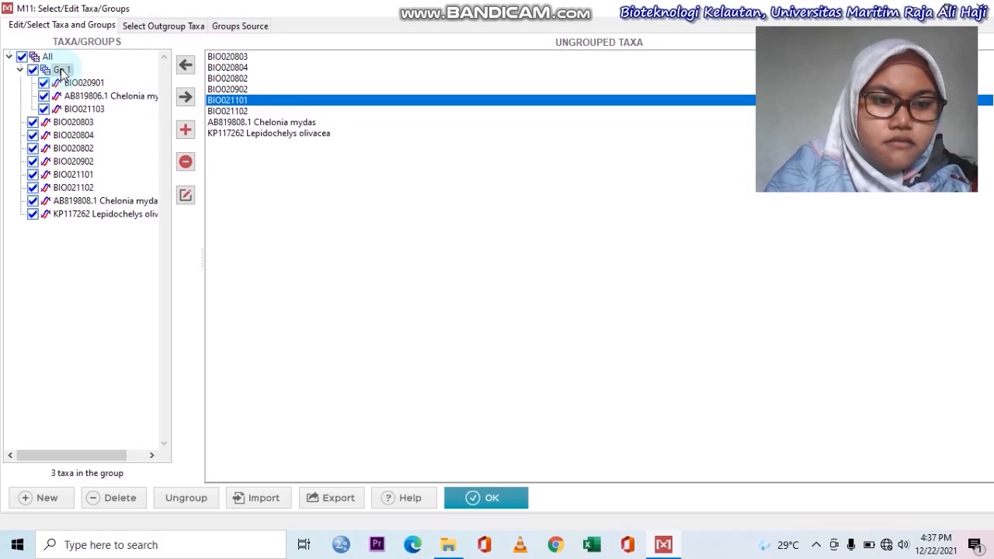
drag(230, 79, 68, 74)
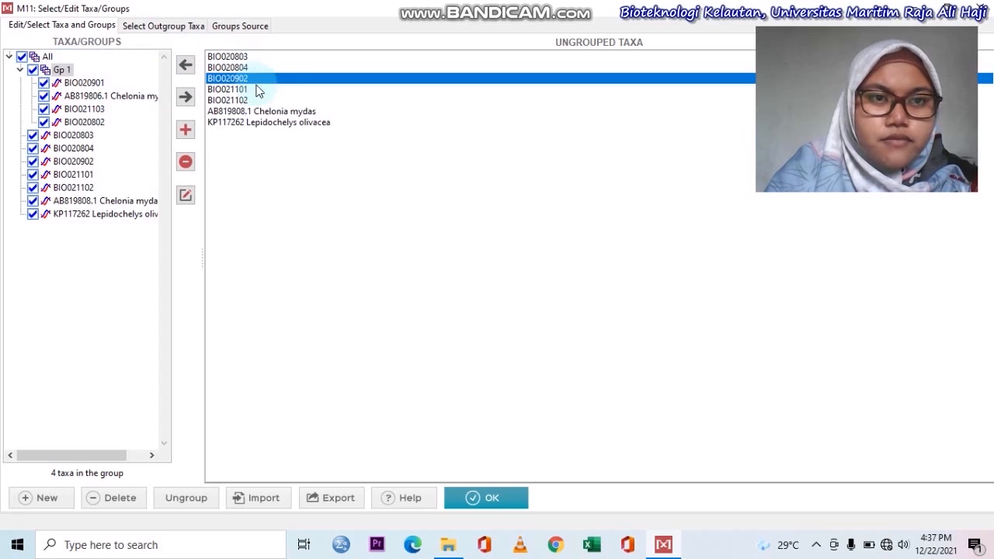
click(59, 60)
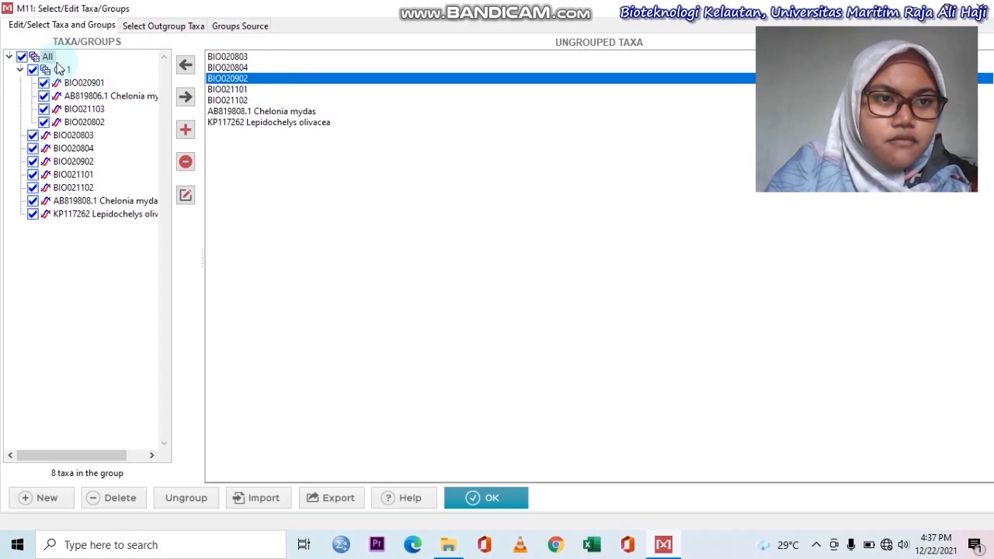
drag(244, 79, 61, 71)
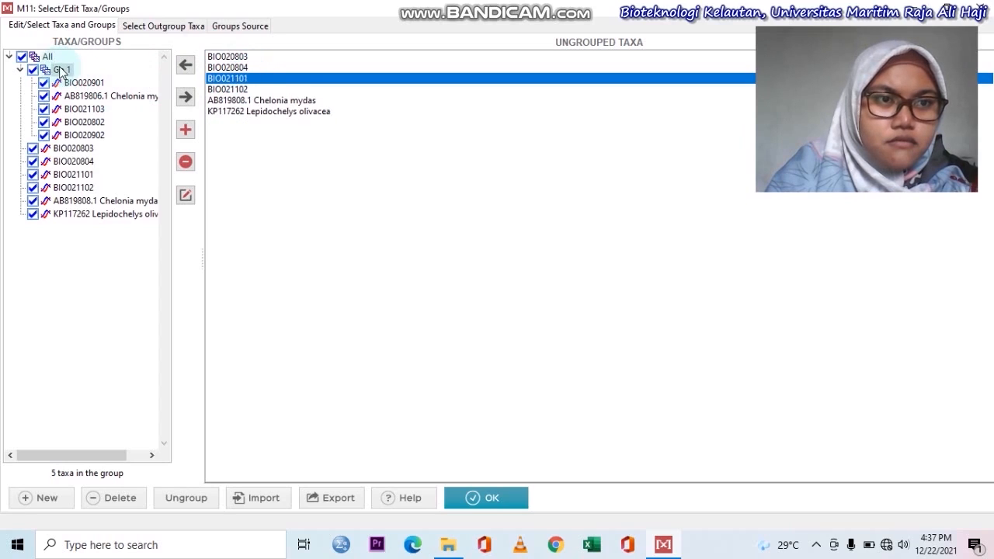
Create a second taxa group with its default name and assign BIO020803, BIO020804 and AB819808.1 Chelonia mydas to it
click(186, 131)
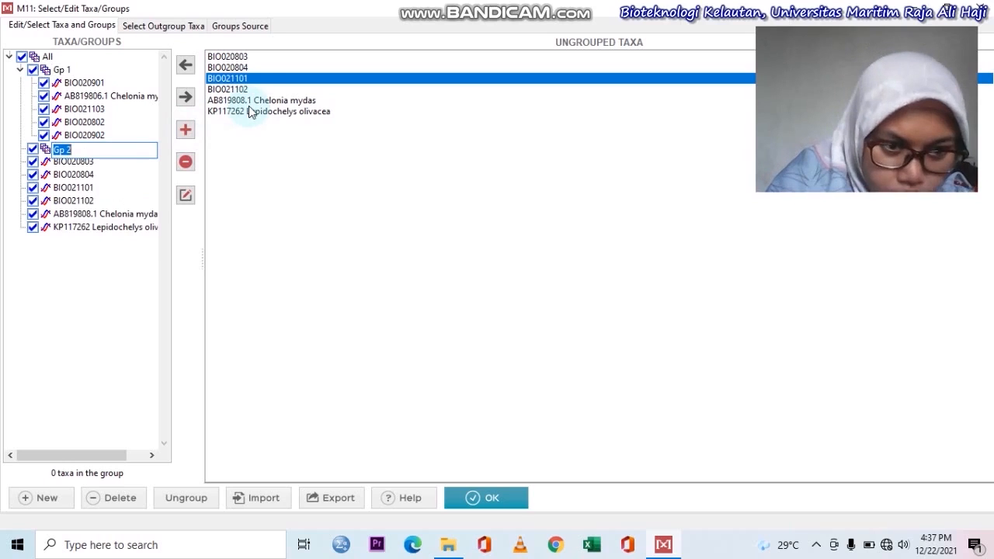
drag(242, 58, 61, 151)
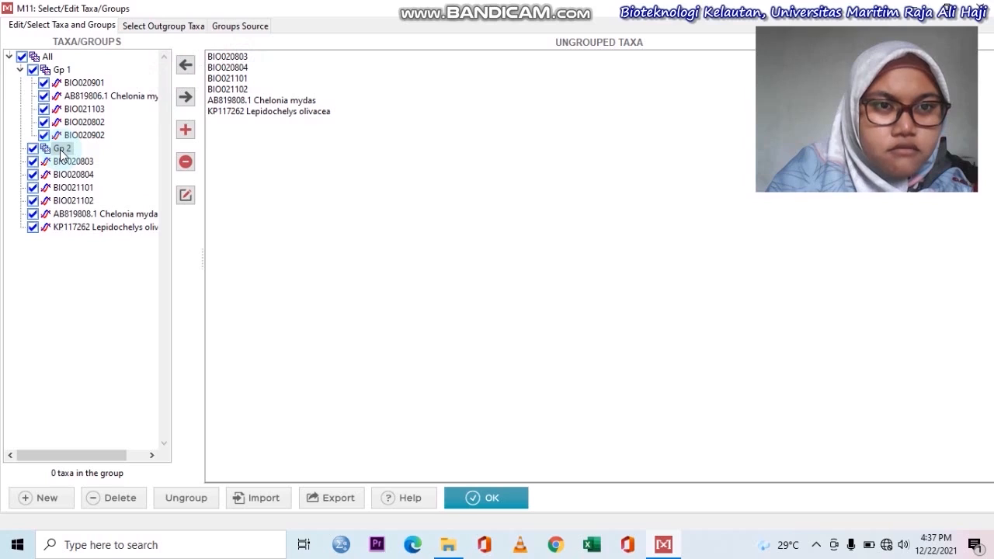
drag(222, 57, 63, 152)
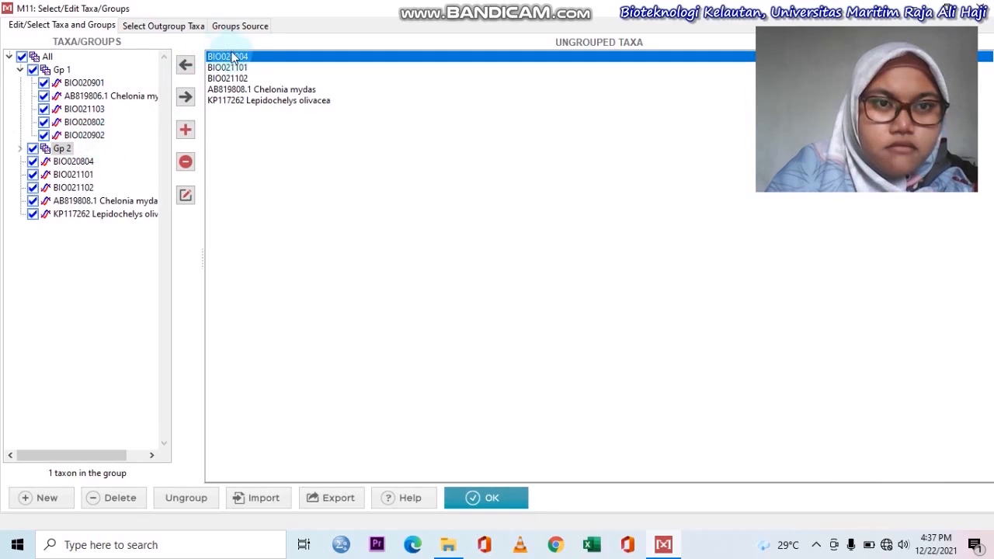
drag(236, 57, 65, 152)
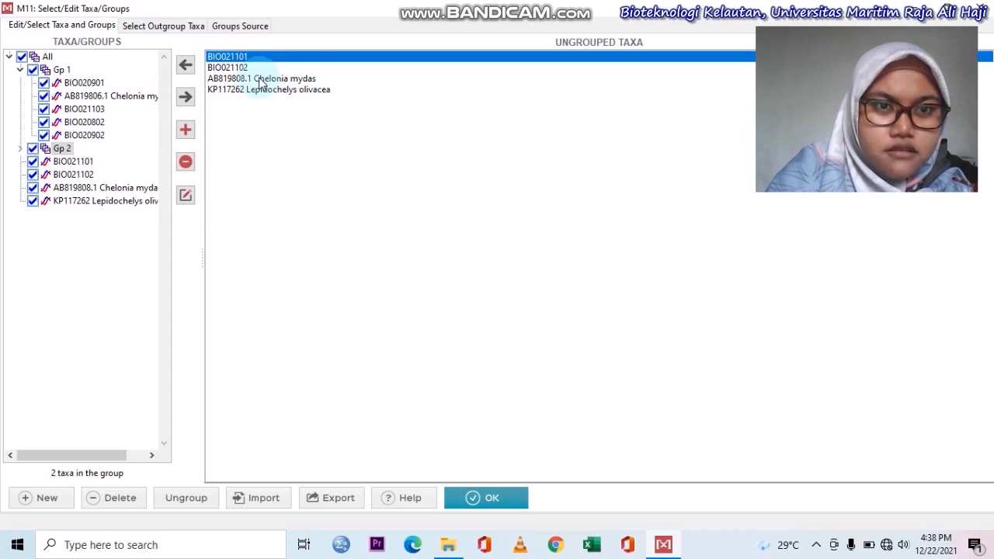
drag(263, 84, 62, 151)
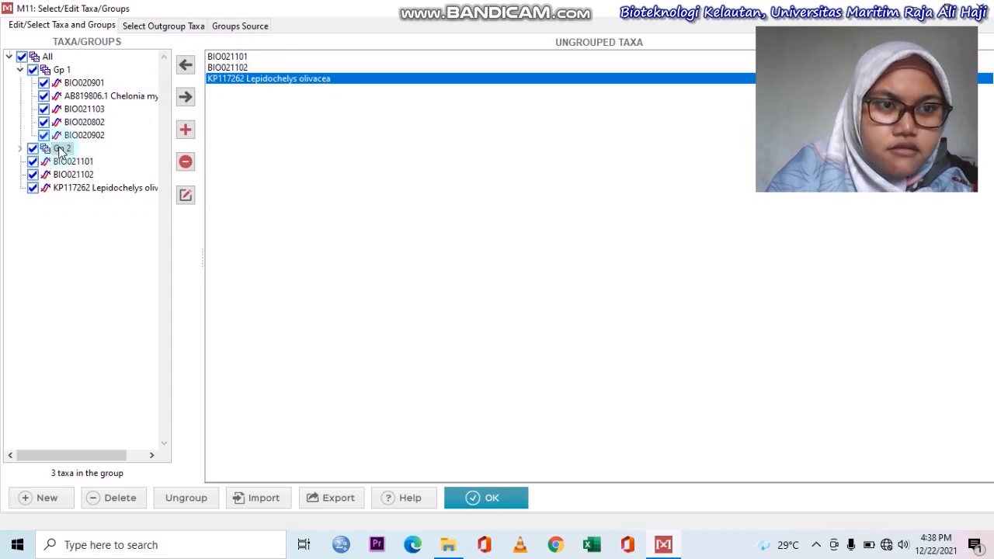
Create a third default-named group, assign BIO021101, BIO021102 and KP117262 Lepidochelys olivacea to it, and accept the grouping
click(187, 131)
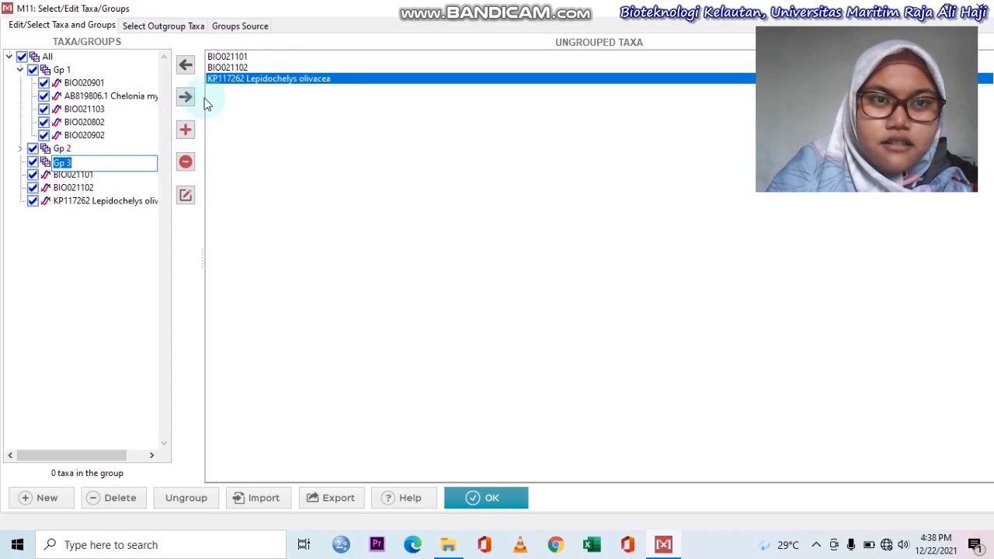
key(Return)
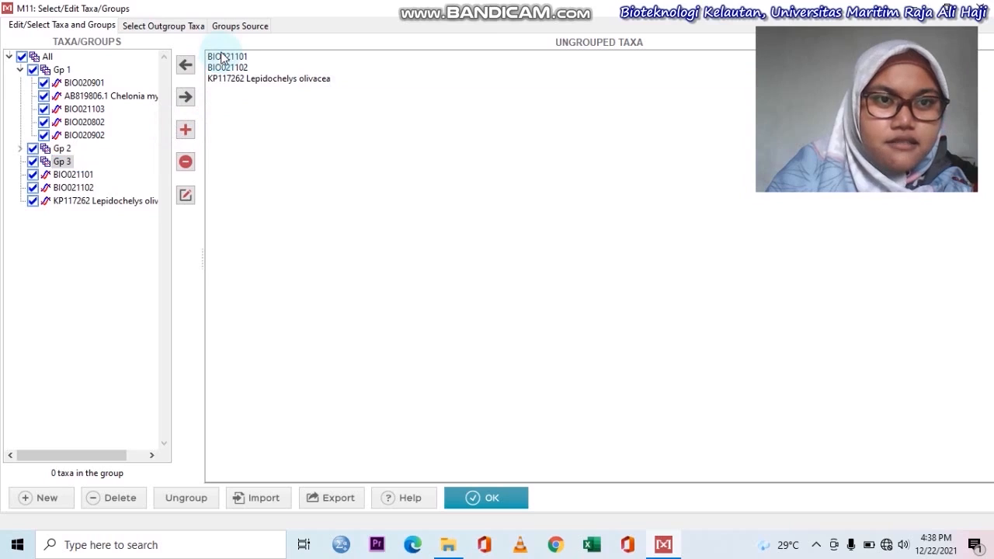
click(224, 58)
drag(225, 59, 59, 162)
drag(240, 55, 63, 162)
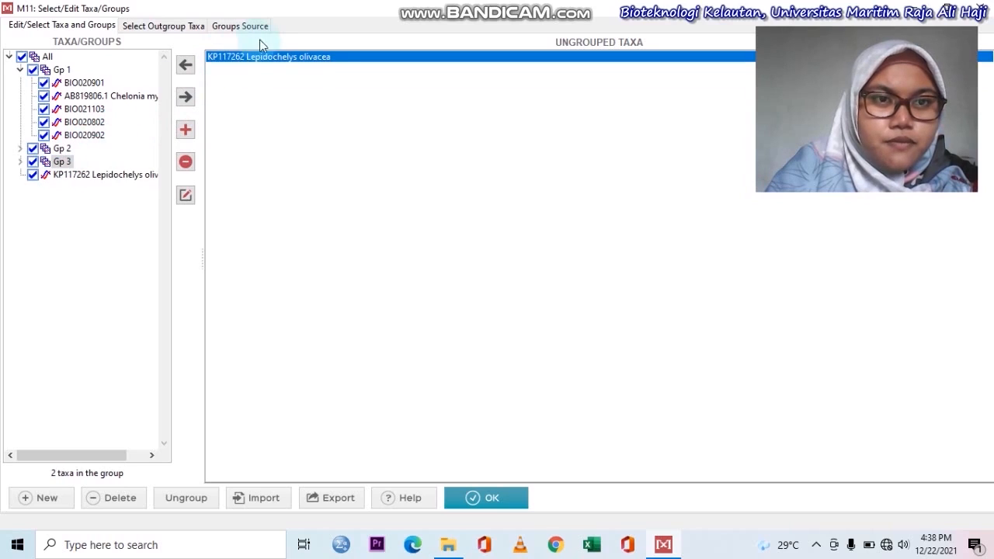
drag(252, 64, 62, 161)
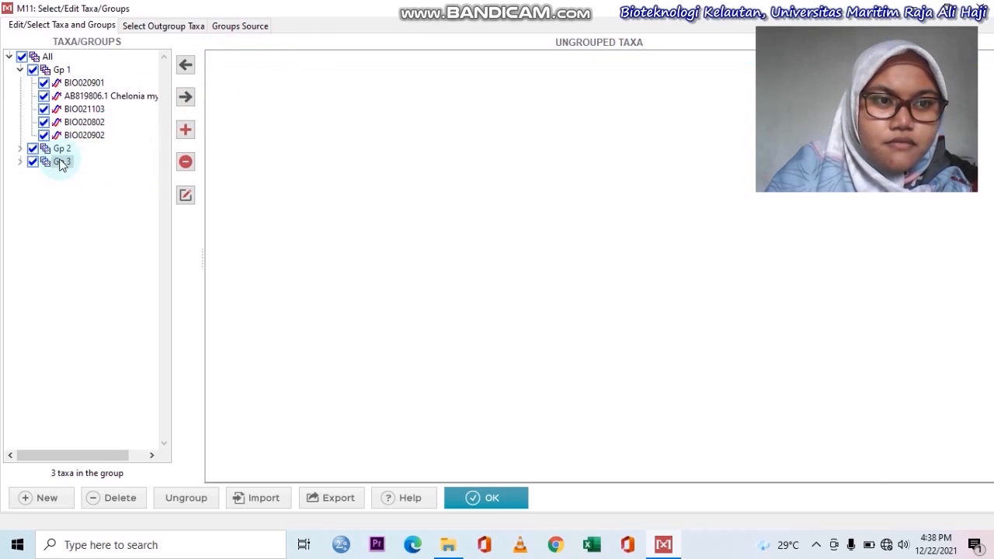
click(481, 501)
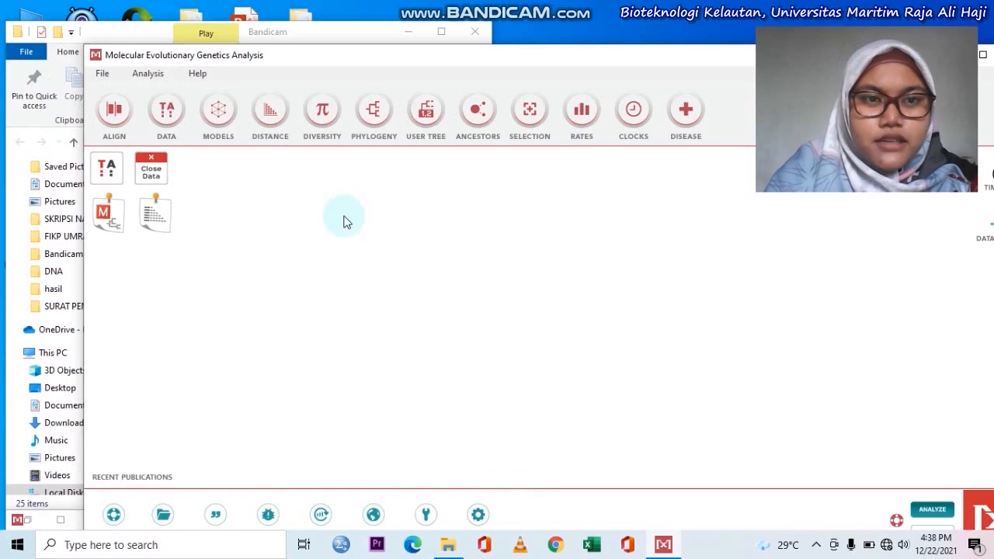
Compute net between group mean distances for the active data using p-distance and 1000 bootstrap replications, and maximize the results window
click(271, 115)
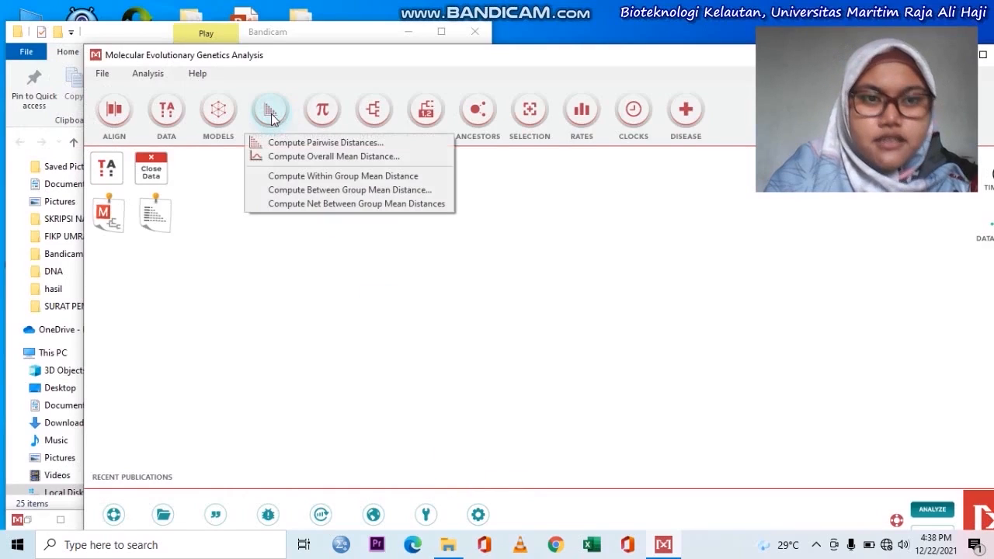
click(319, 204)
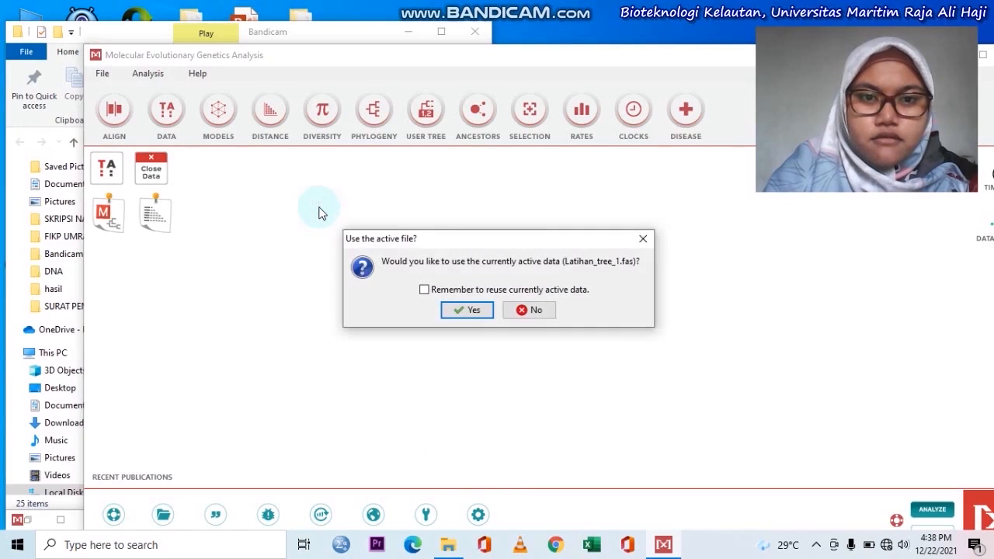
click(469, 310)
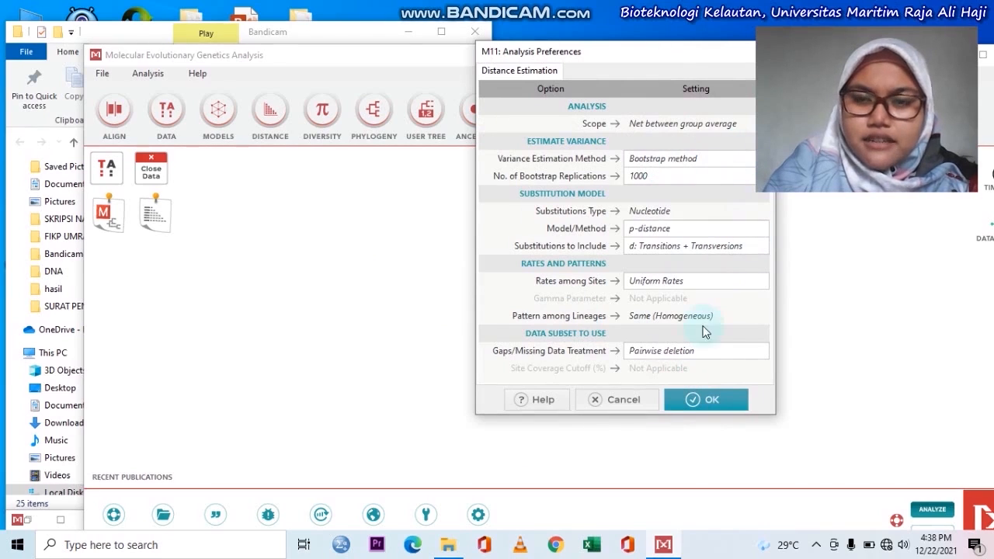
click(697, 399)
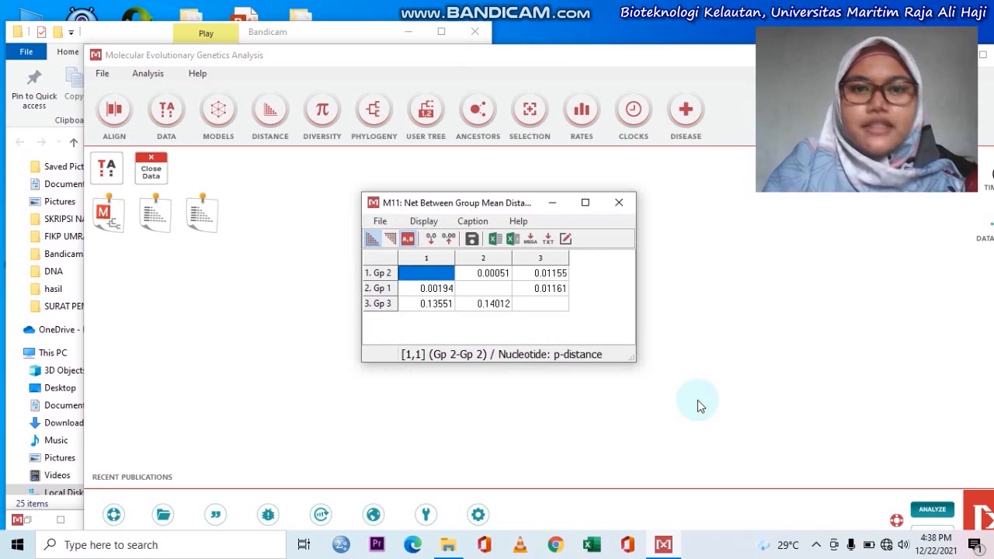
click(585, 205)
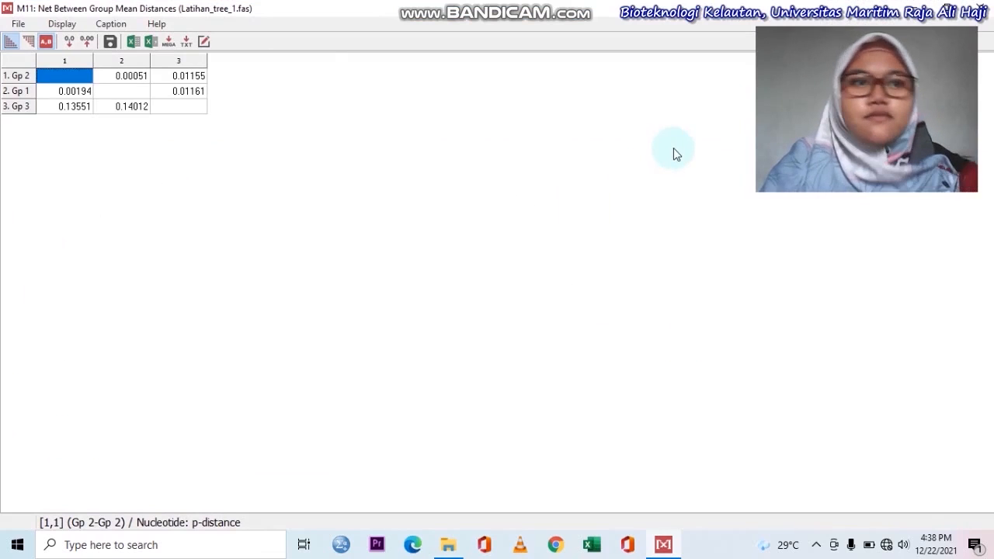
Export the group distances as a lower-left matrix to an Excel workbook with 5 decimal places, auto-fit column A and inspect cell B3
click(133, 42)
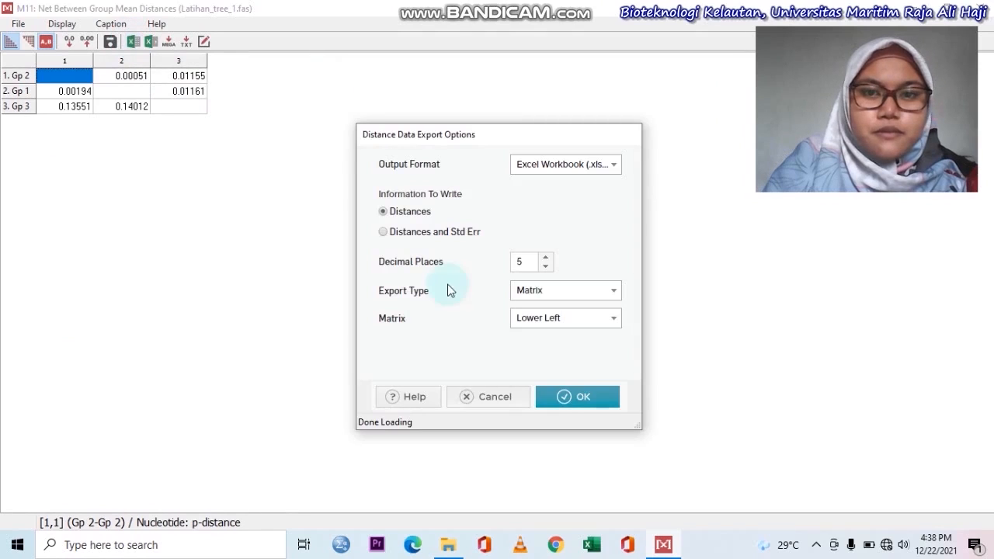
click(571, 396)
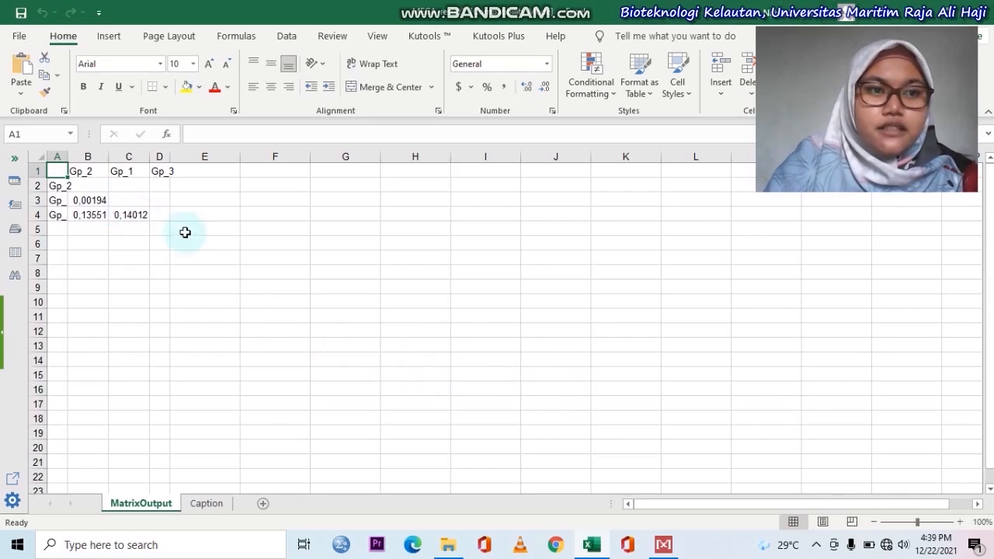
double_click(68, 157)
click(95, 199)
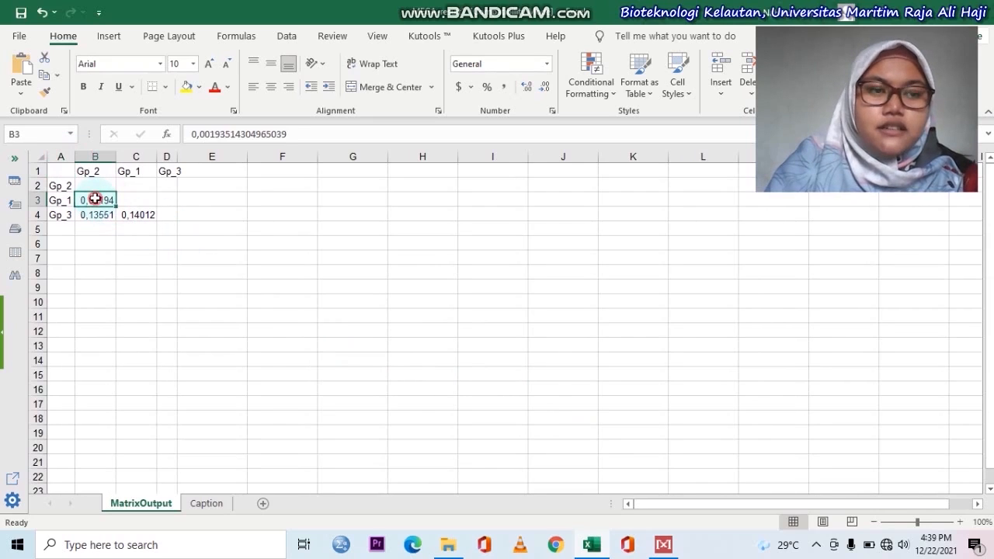